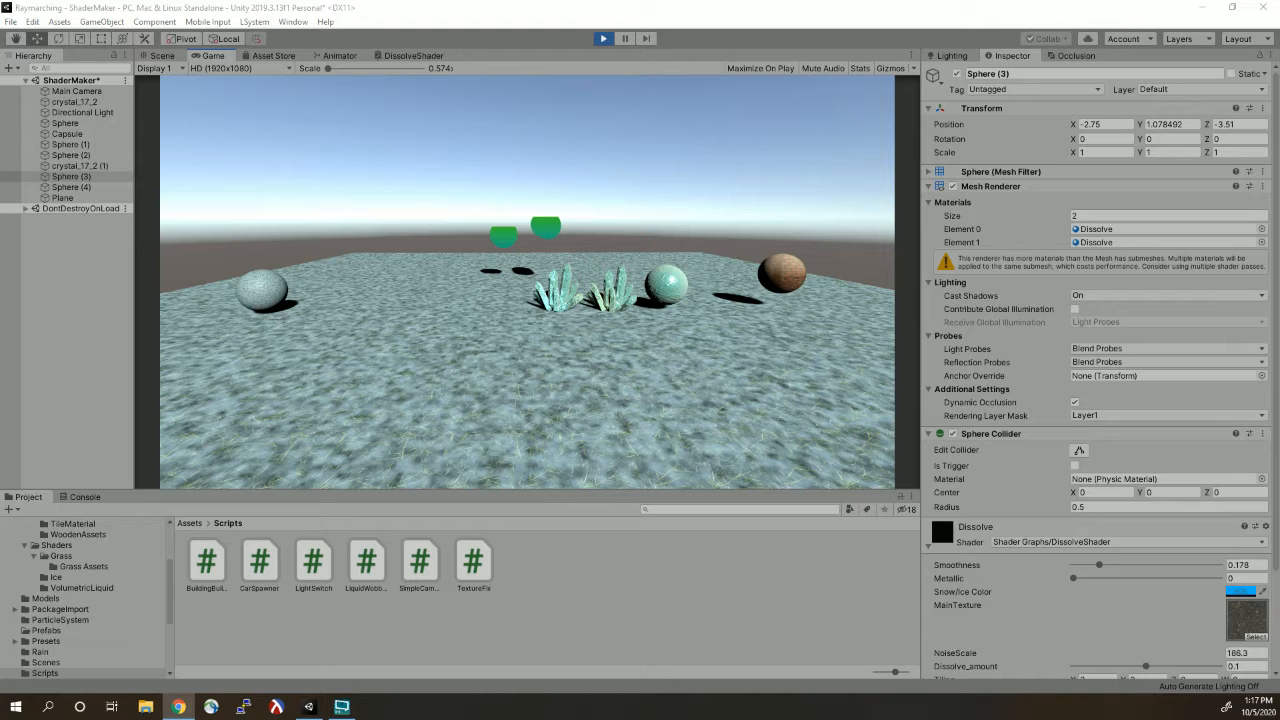
- Fly through the running scene to view the crystals, the icy sphere and the brown sphere beside them
{"action": "left_click", "coordinate": [520, 265]}
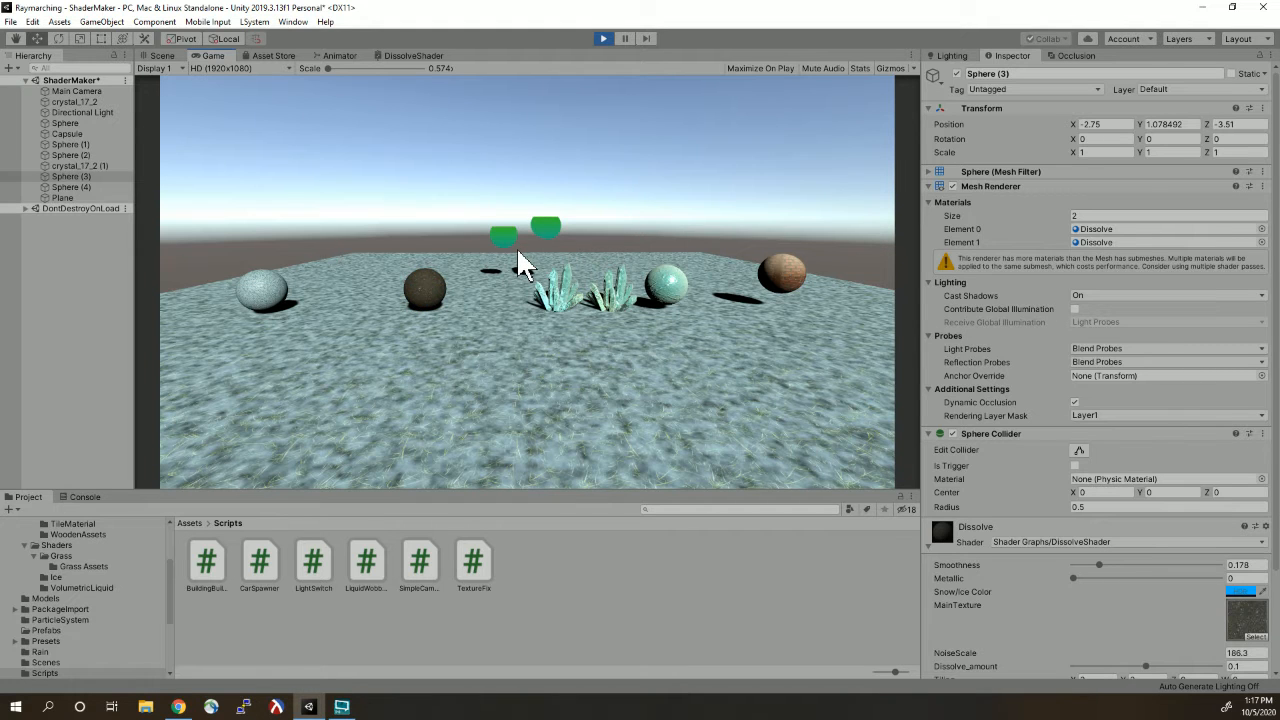
{"action": "key", "text": "w"}
{"action": "key", "text": "d"}
{"action": "right_click_drag", "start_coordinate": [531, 229], "coordinate": [1265, 270]}
{"action": "key", "text": "w"}
{"action": "key", "text": "d"}
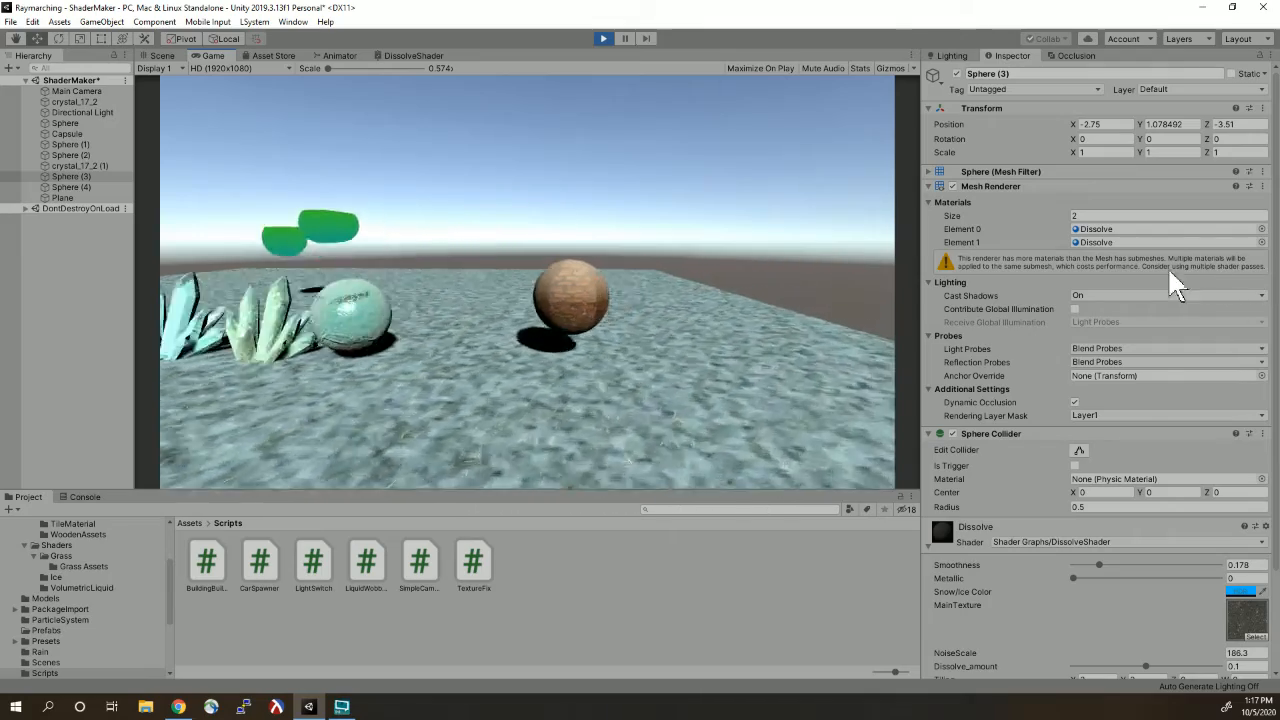
{"action": "key", "text": "a"}
{"action": "key", "text": "s"}
{"action": "key", "text": "d"}
{"action": "key", "text": "s"}
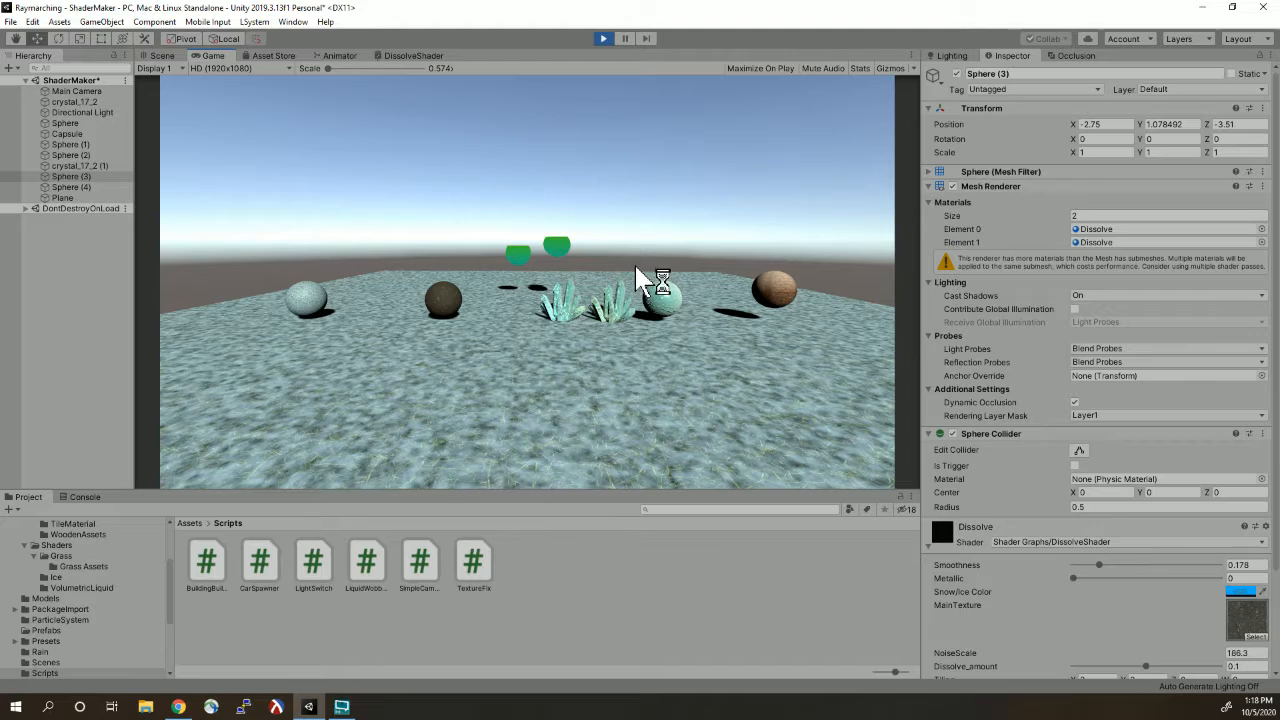
{"action": "key", "text": "w"}
{"action": "key", "text": "d"}
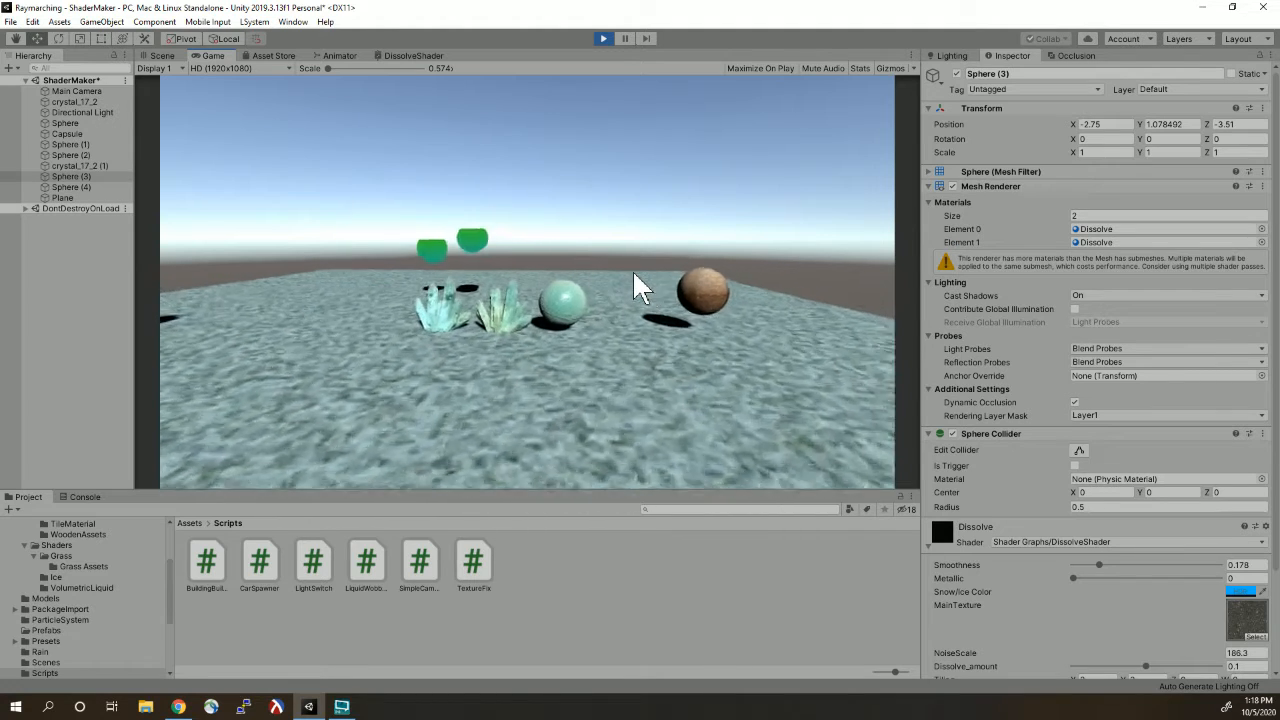
{"action": "key", "text": "a"}
{"action": "key", "text": "d"}
{"action": "key", "text": "a"}
{"action": "key", "text": "s"}
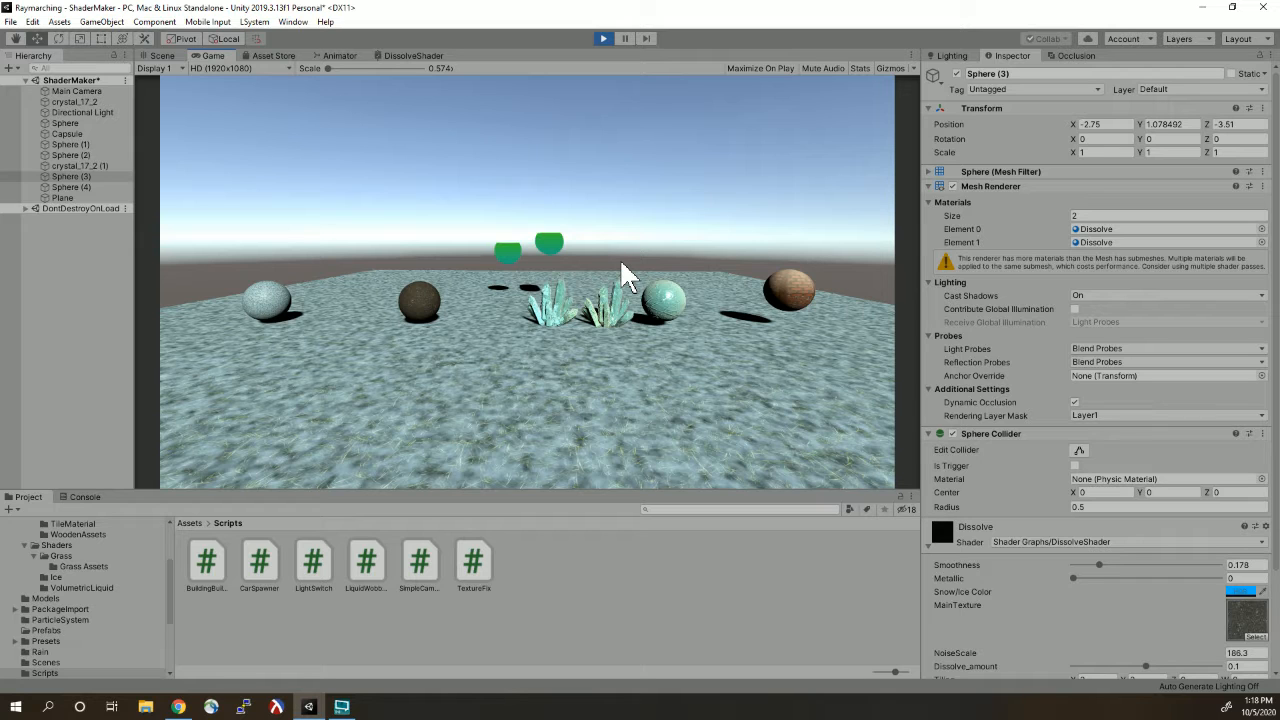
- Examine the dissolving sphere and the objects around it in the running scene from several positions
{"action": "key", "text": "a"}
{"action": "right_click_drag", "start_coordinate": [554, 301], "coordinate": [755, 316]}
{"action": "key", "text": "a"}
{"action": "key", "text": "d"}
{"action": "key", "text": "d"}
{"action": "key", "text": "a"}
{"action": "key", "text": "a"}
{"action": "key", "text": "d"}
{"action": "key", "text": "s"}
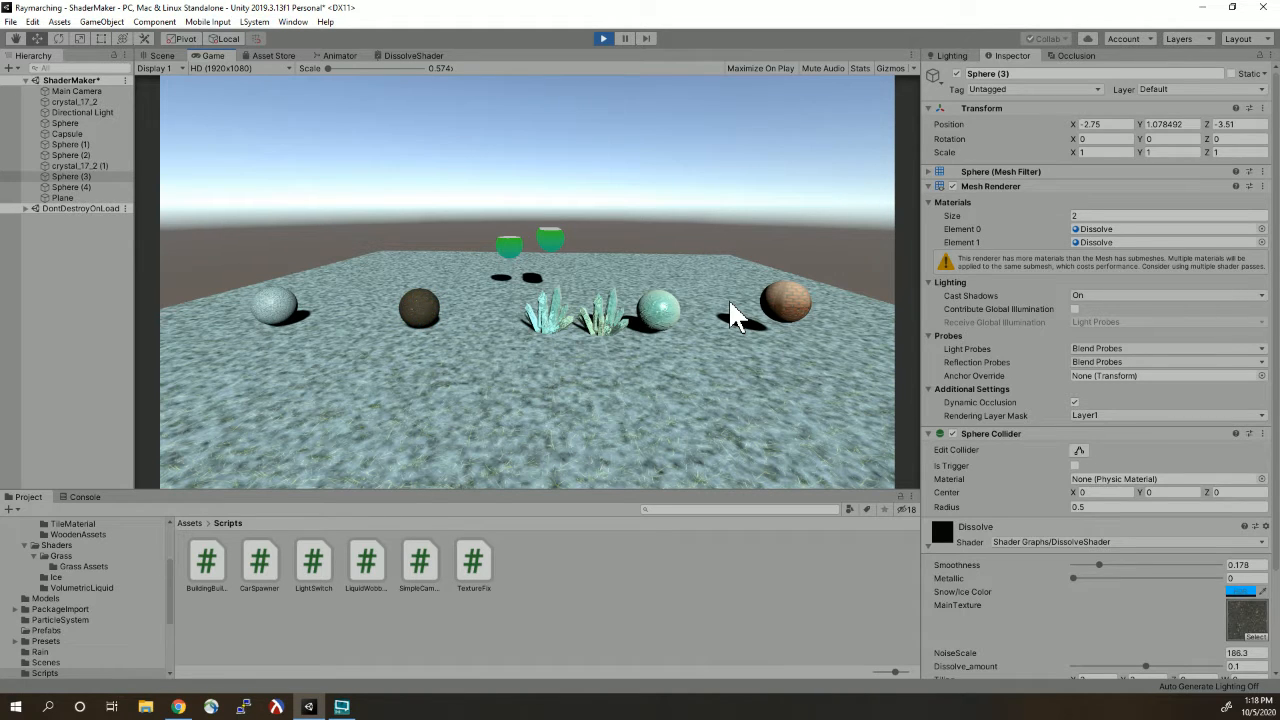
{"action": "key", "text": "d"}
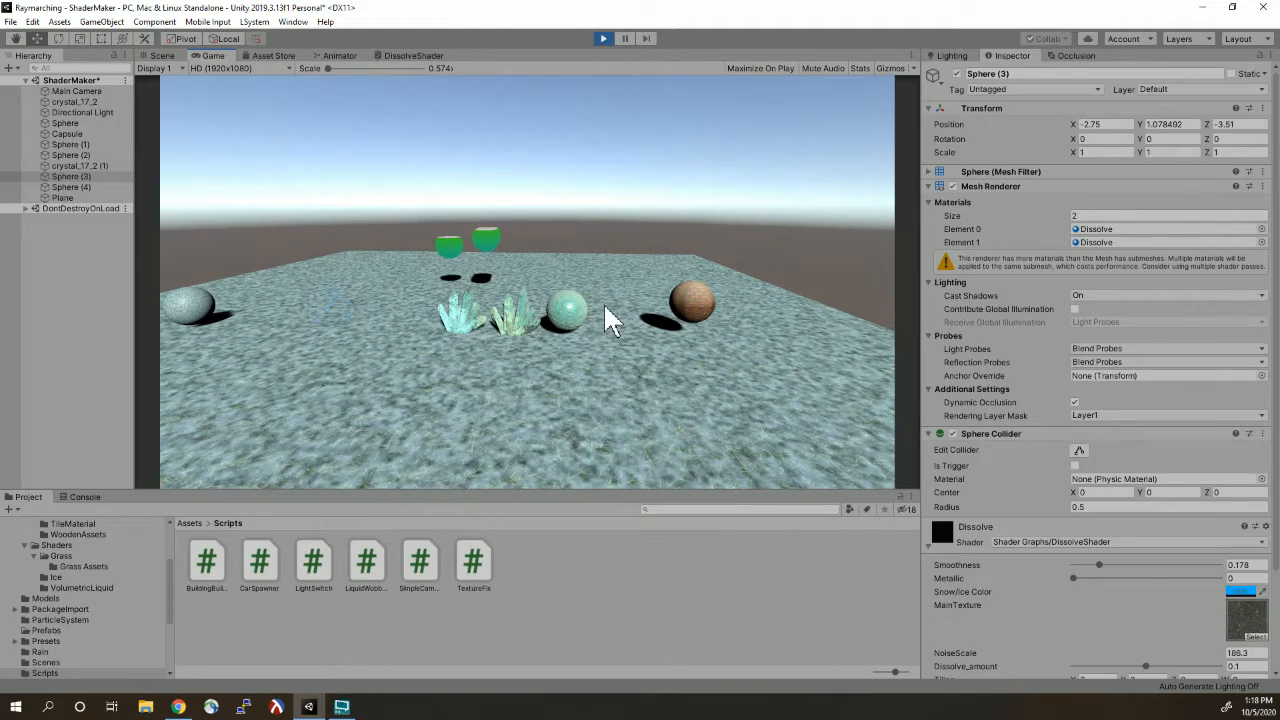
{"action": "key", "text": "a"}
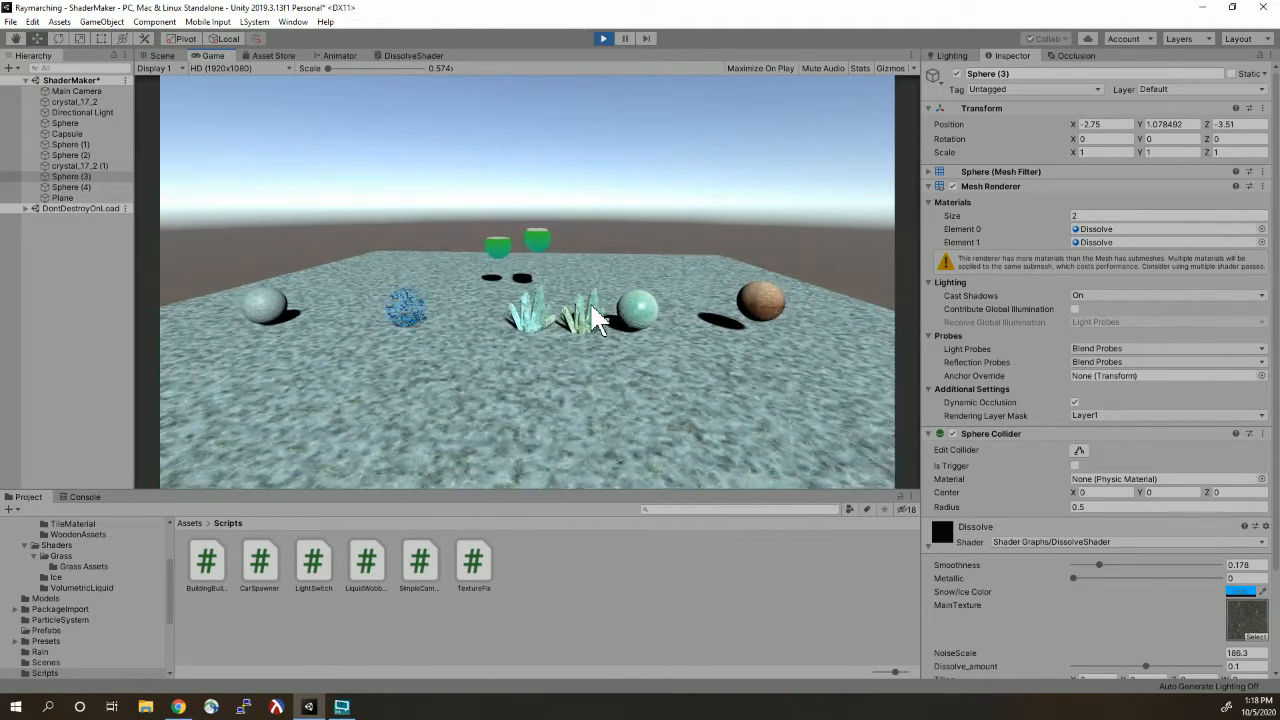
{"action": "key", "text": "s"}
{"action": "key", "text": "a"}
{"action": "key", "text": "w"}
{"action": "key", "text": "d"}
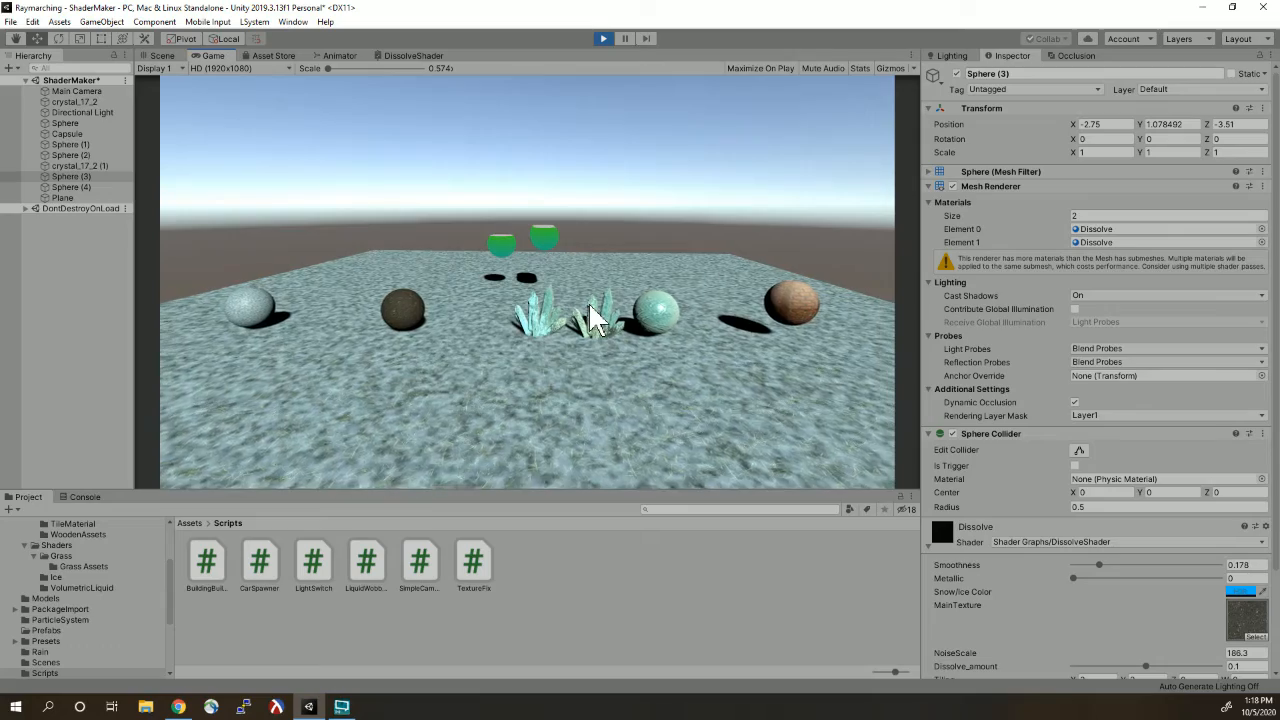
- Move through the running scene to inspect the frosted sphere and the frosted grass ground up close
{"action": "key", "text": "w"}
{"action": "key", "text": "d"}
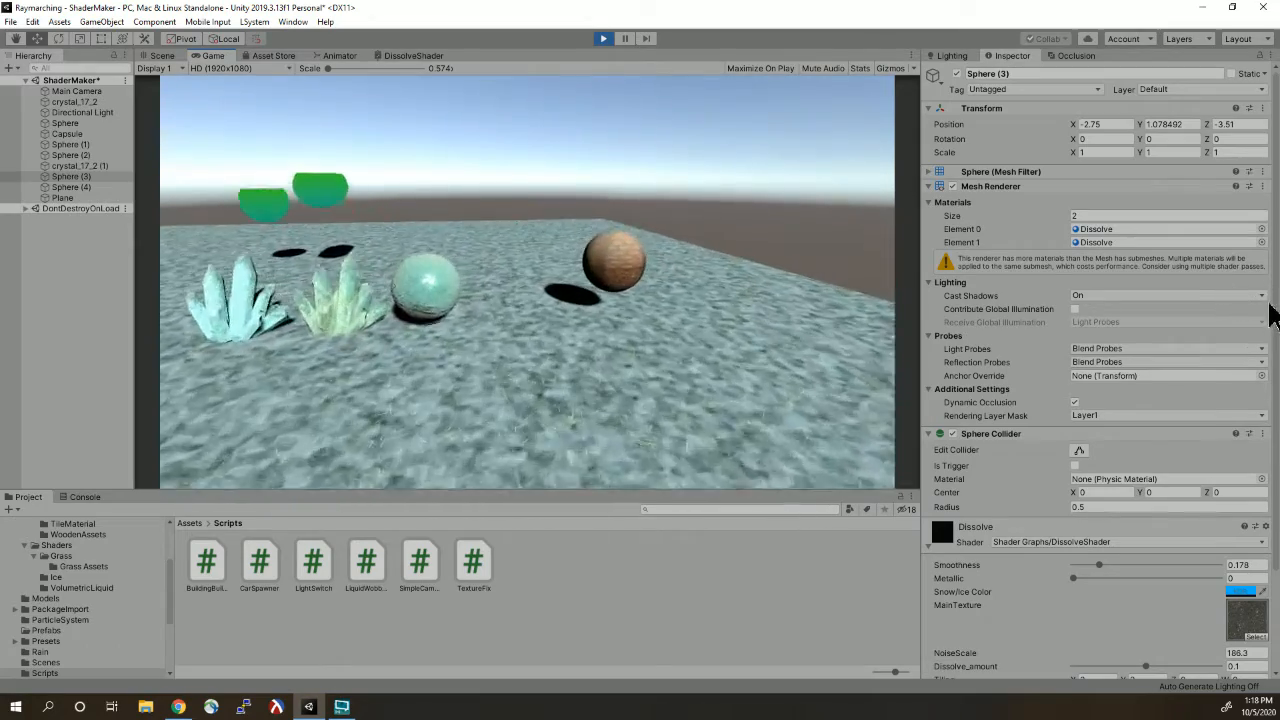
{"action": "key", "text": "a"}
{"action": "key", "text": "w"}
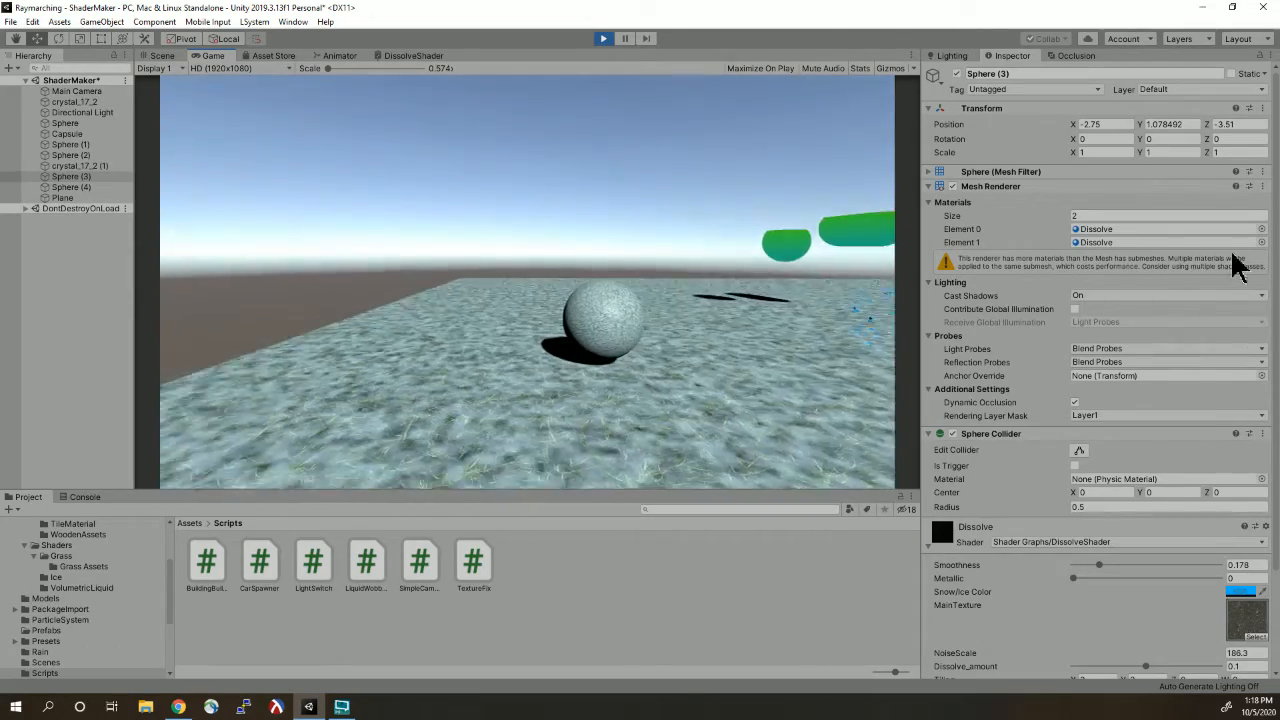
{"action": "key", "text": "s"}
{"action": "key", "text": "w"}
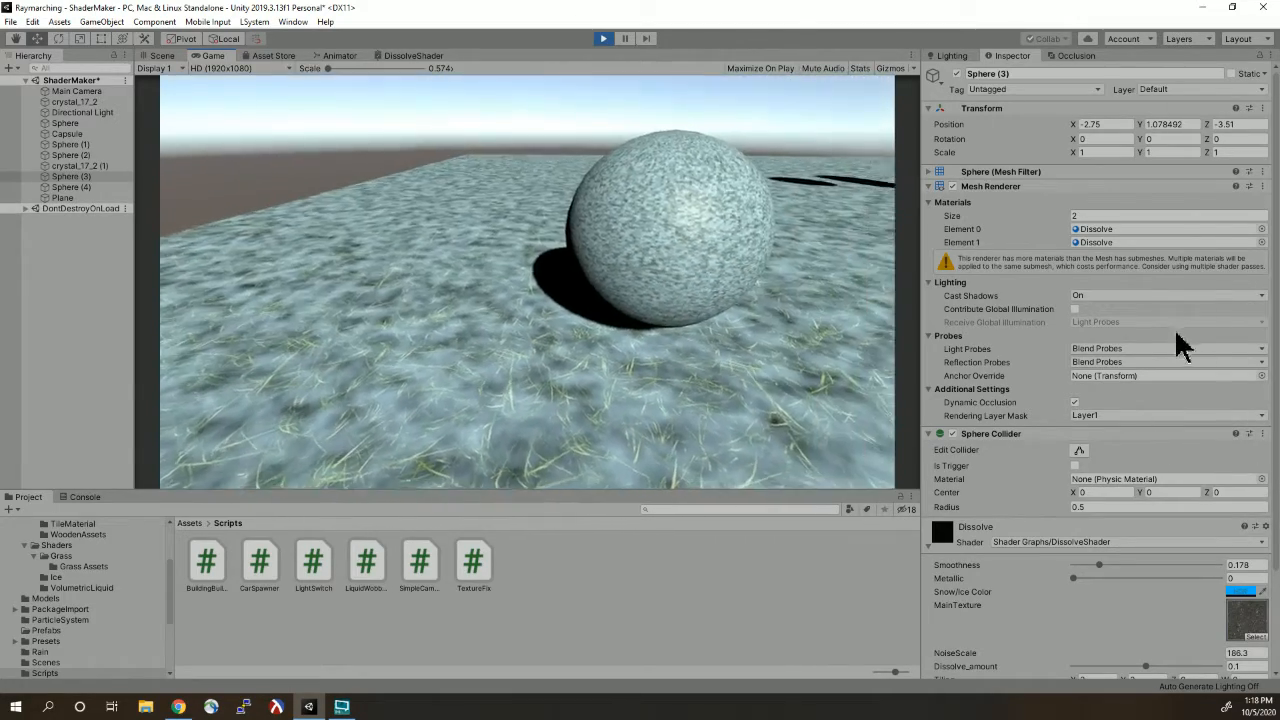
{"action": "key", "text": "s"}
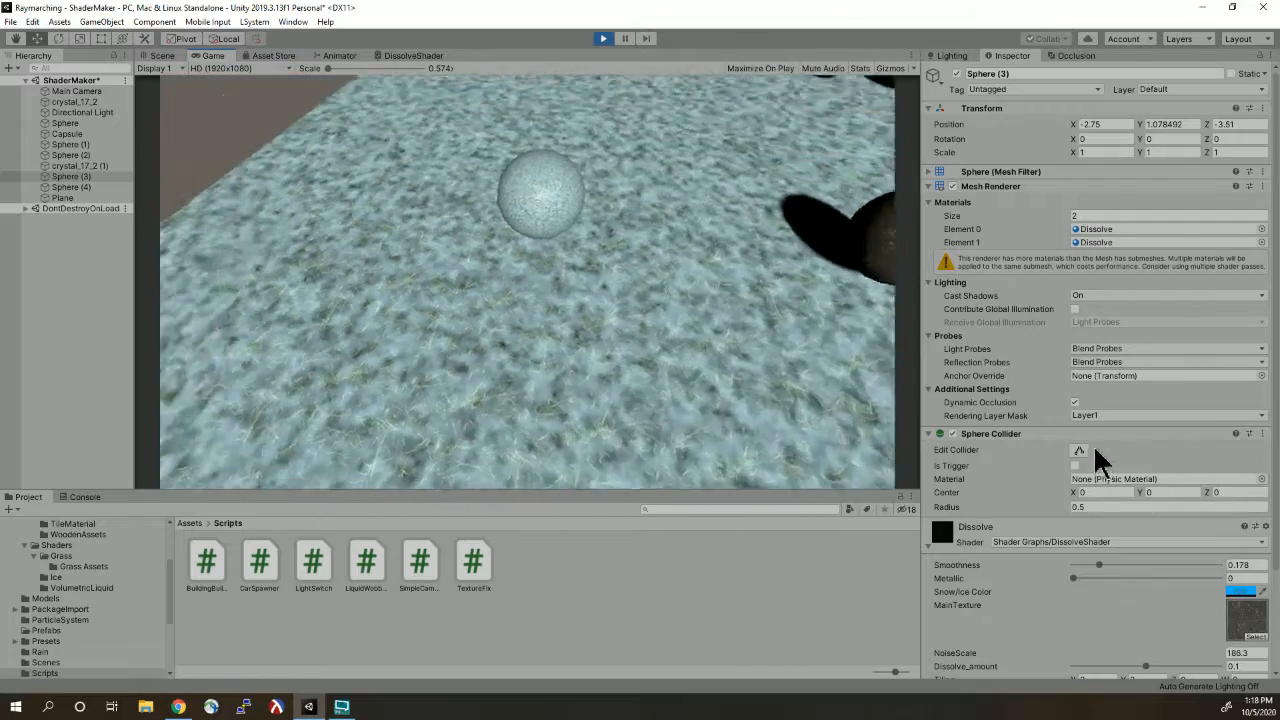
{"action": "key", "text": "w"}
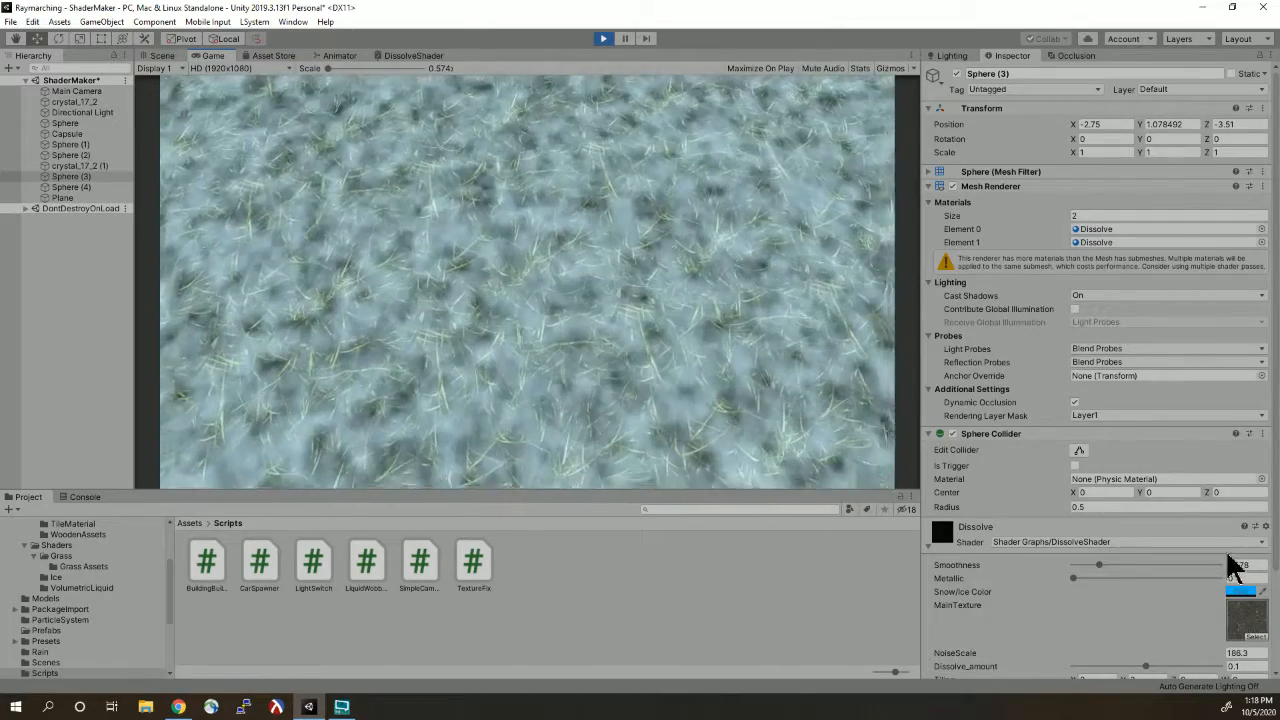
{"action": "key", "text": "w"}
{"action": "key", "text": "s"}
{"action": "key", "text": "s"}
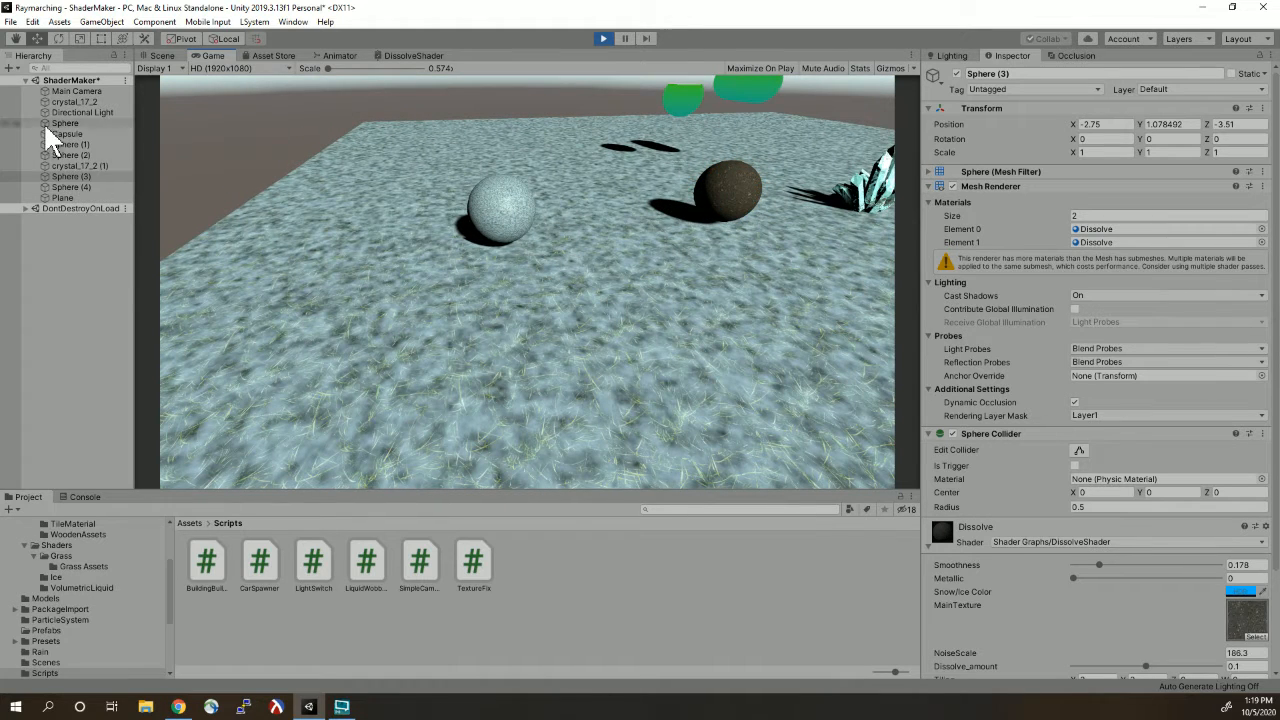
- Open the Frost material from the Assets/Materials/Shaders/Ice folder for editing
{"action": "left_click", "coordinate": [189, 523]}
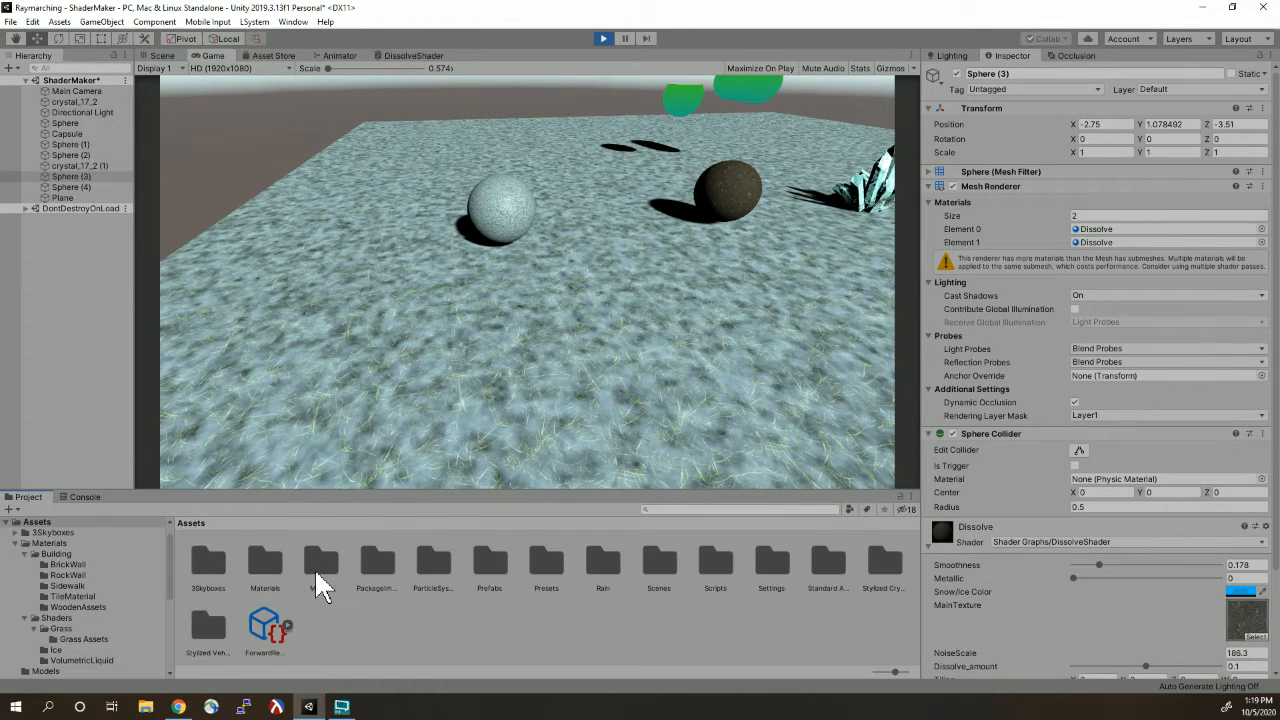
{"action": "double_click", "coordinate": [266, 568]}
{"action": "double_click", "coordinate": [272, 568]}
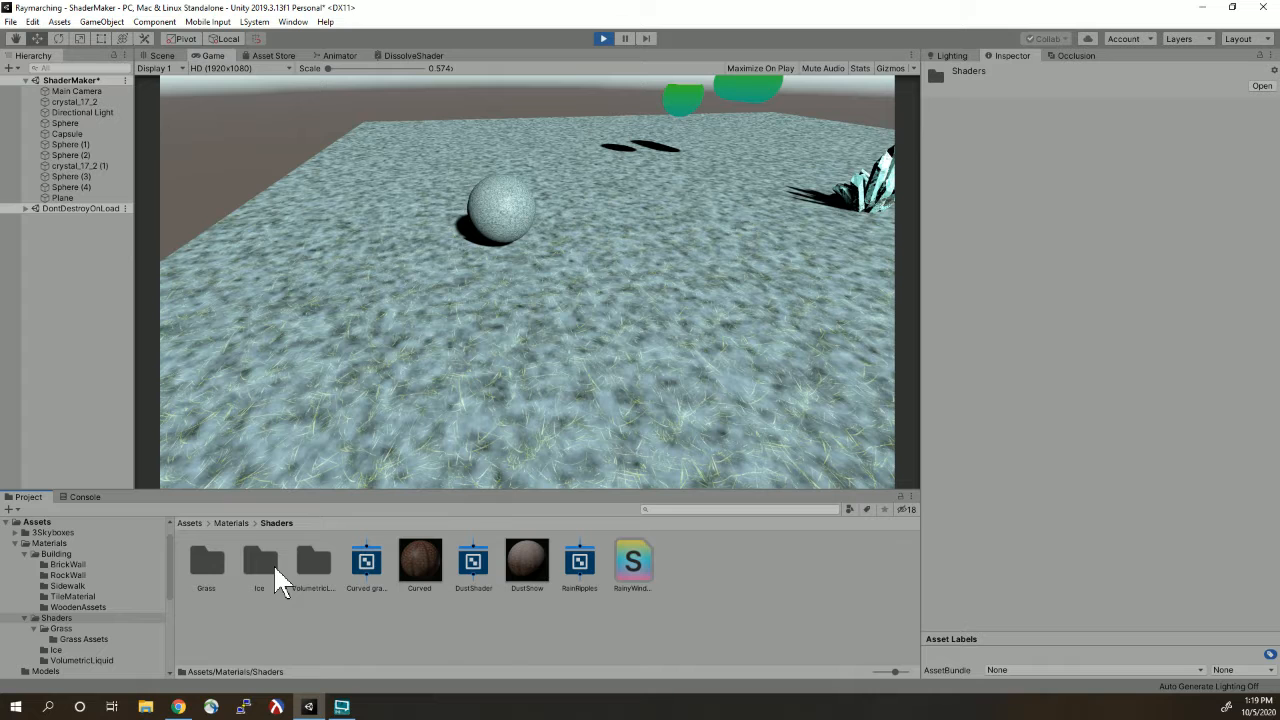
{"action": "double_click", "coordinate": [257, 570]}
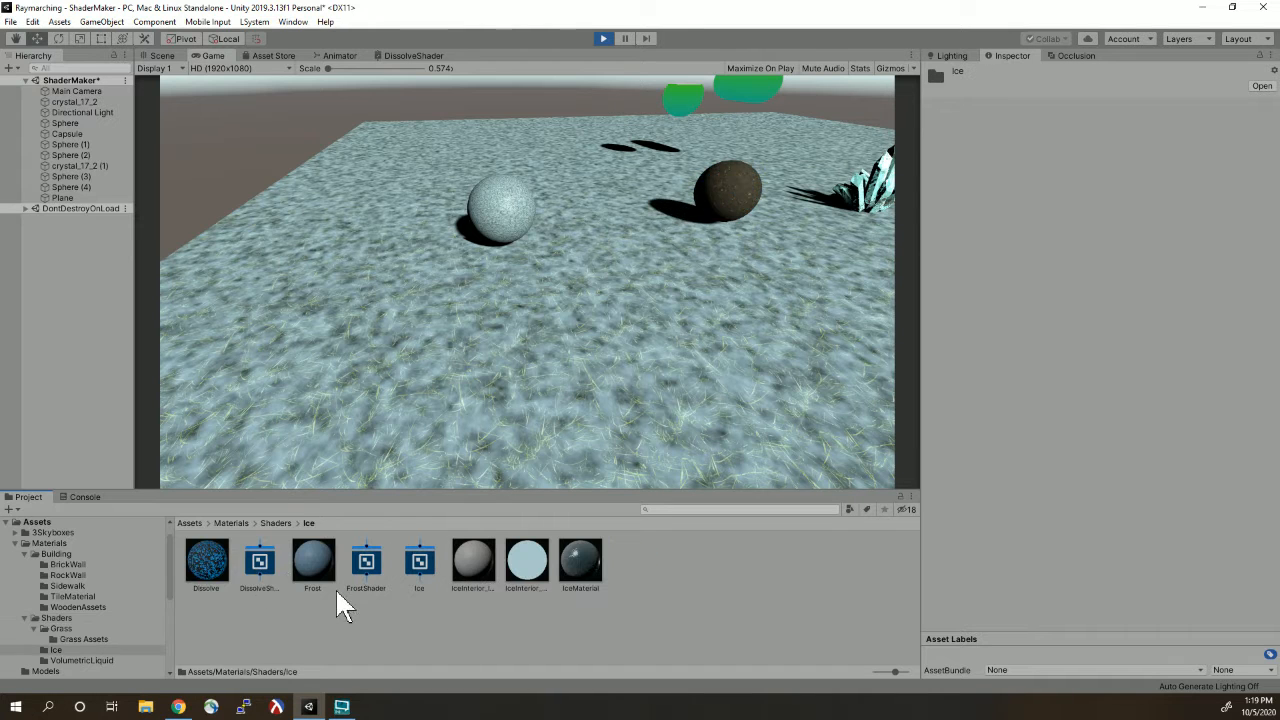
{"action": "left_click", "coordinate": [321, 556]}
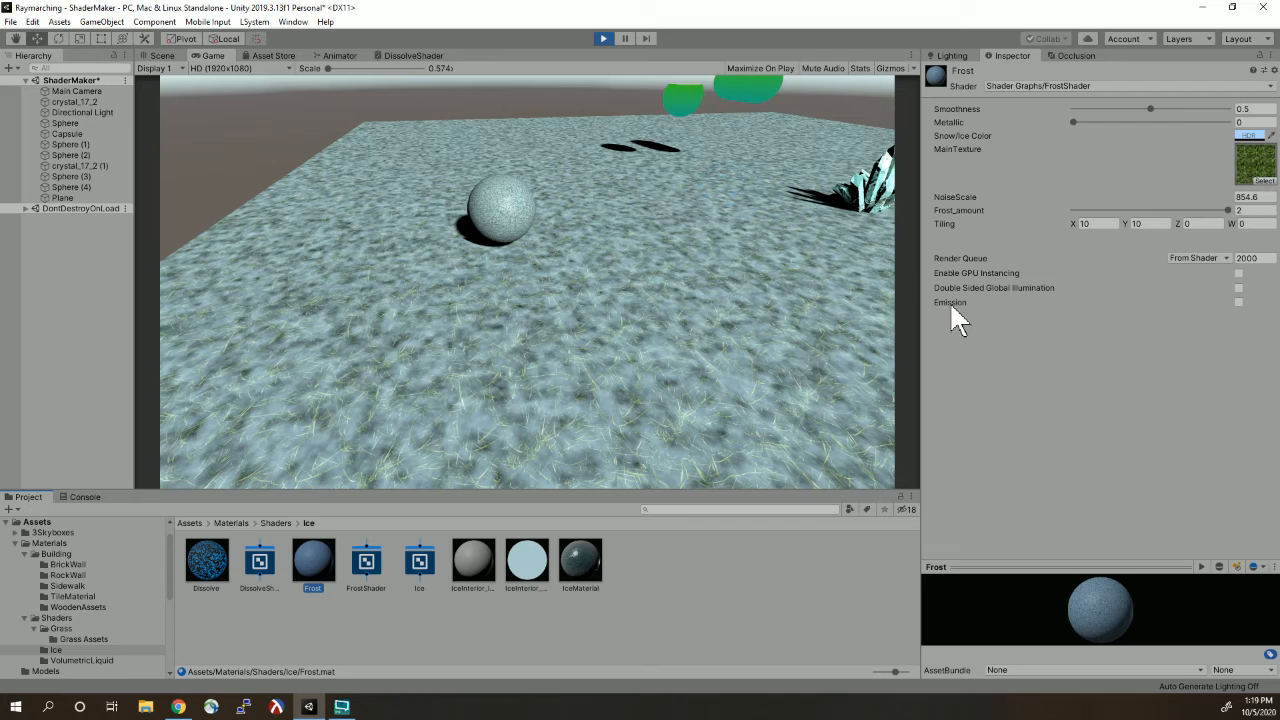
- Try varying the Frost material's Smoothness and Metallic, restoring Smoothness to 0.5 and Metallic to 0
{"action": "mouse_move", "coordinate": [1150, 108]}
{"action": "left_mouse_down"}
{"action": "mouse_move", "coordinate": [1101, 112]}
{"action": "mouse_move", "coordinate": [1169, 107]}
{"action": "mouse_move", "coordinate": [1146, 114]}
{"action": "left_mouse_up"}
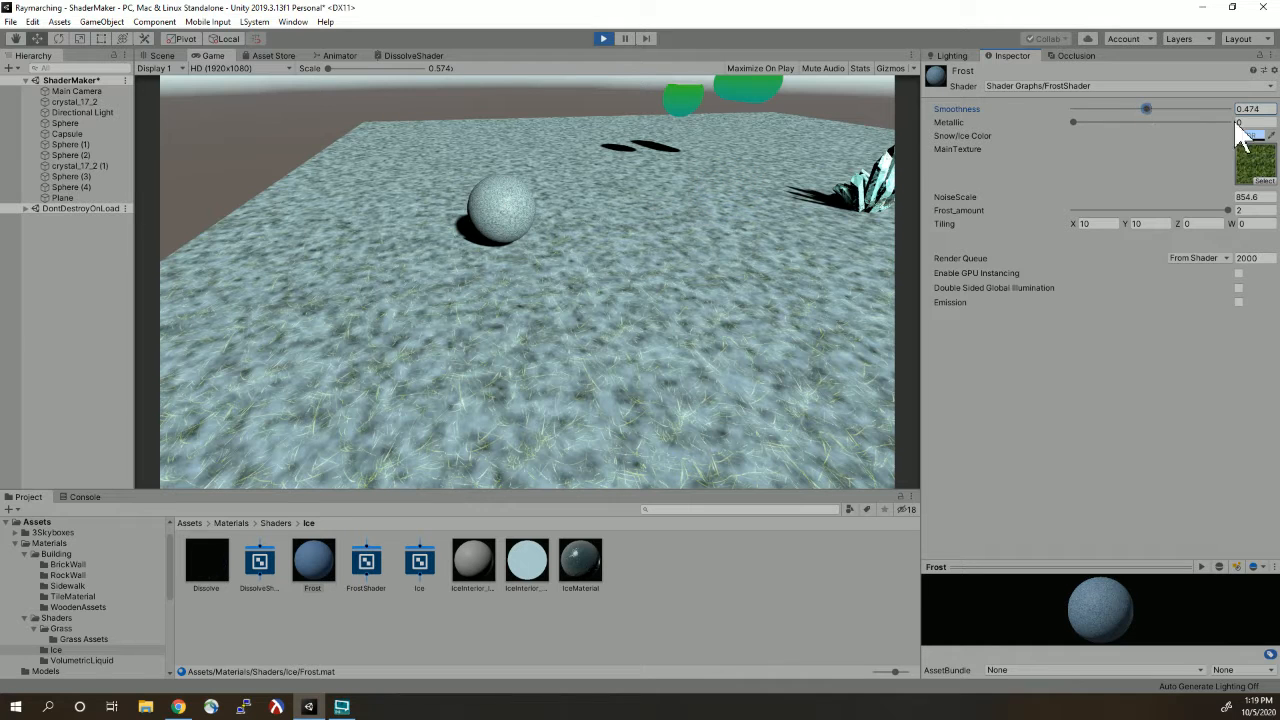
{"action": "type", "text": ".5"}
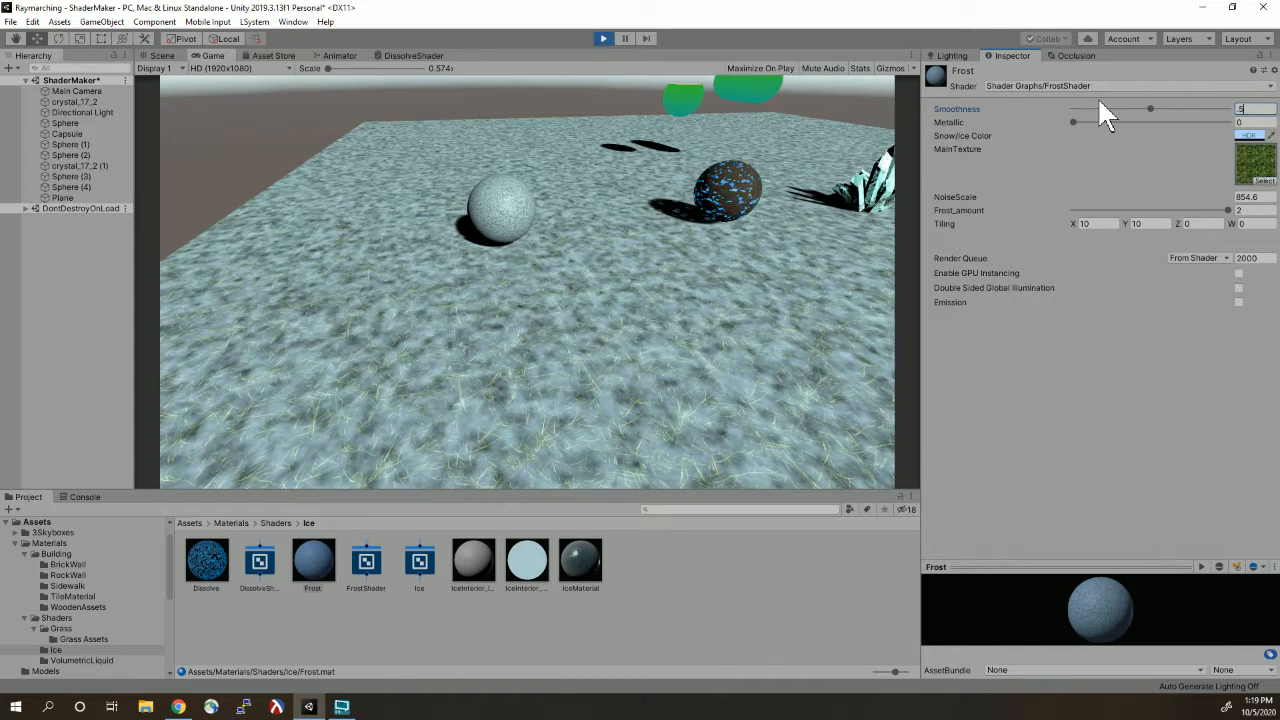
{"action": "left_click_drag", "start_coordinate": [1072, 122], "coordinate": [1029, 129]}
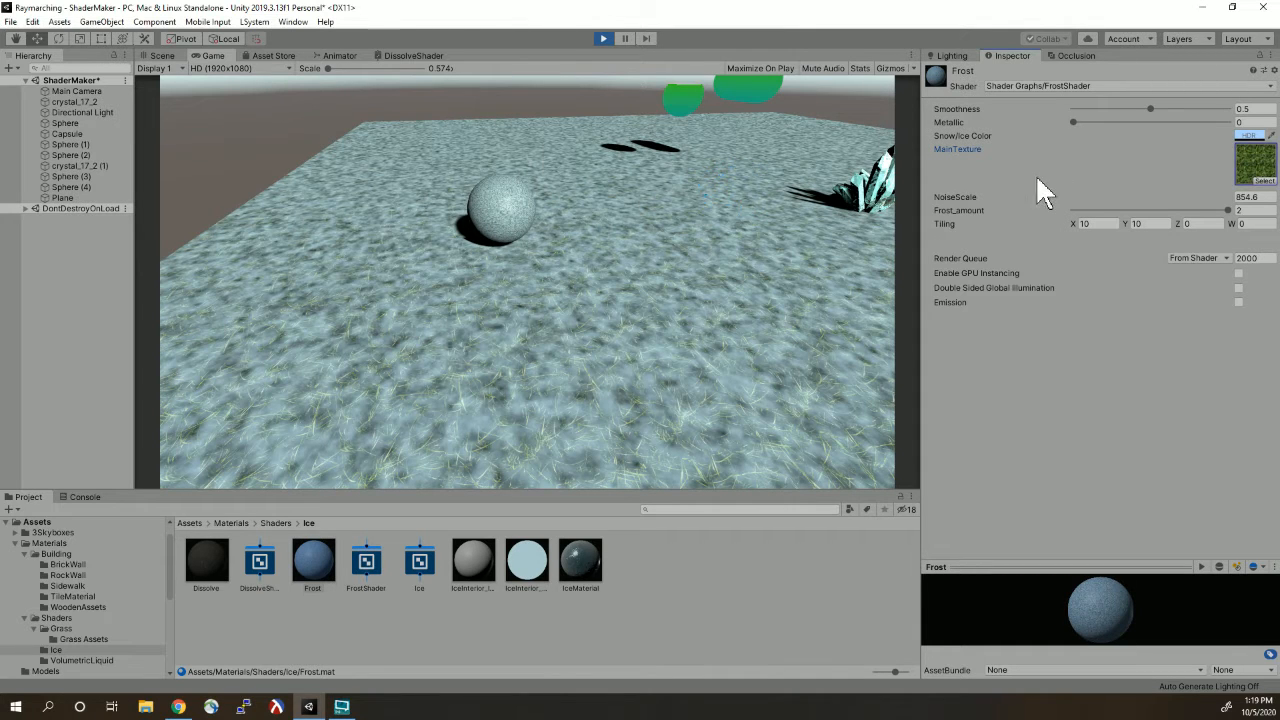
- Set the Frost material's NoiseScale to 75, trying 50 first, and check the frosted sphere up close
{"action": "left_click_drag", "start_coordinate": [965, 196], "coordinate": [1040, 262]}
{"action": "left_click", "coordinate": [1268, 198]}
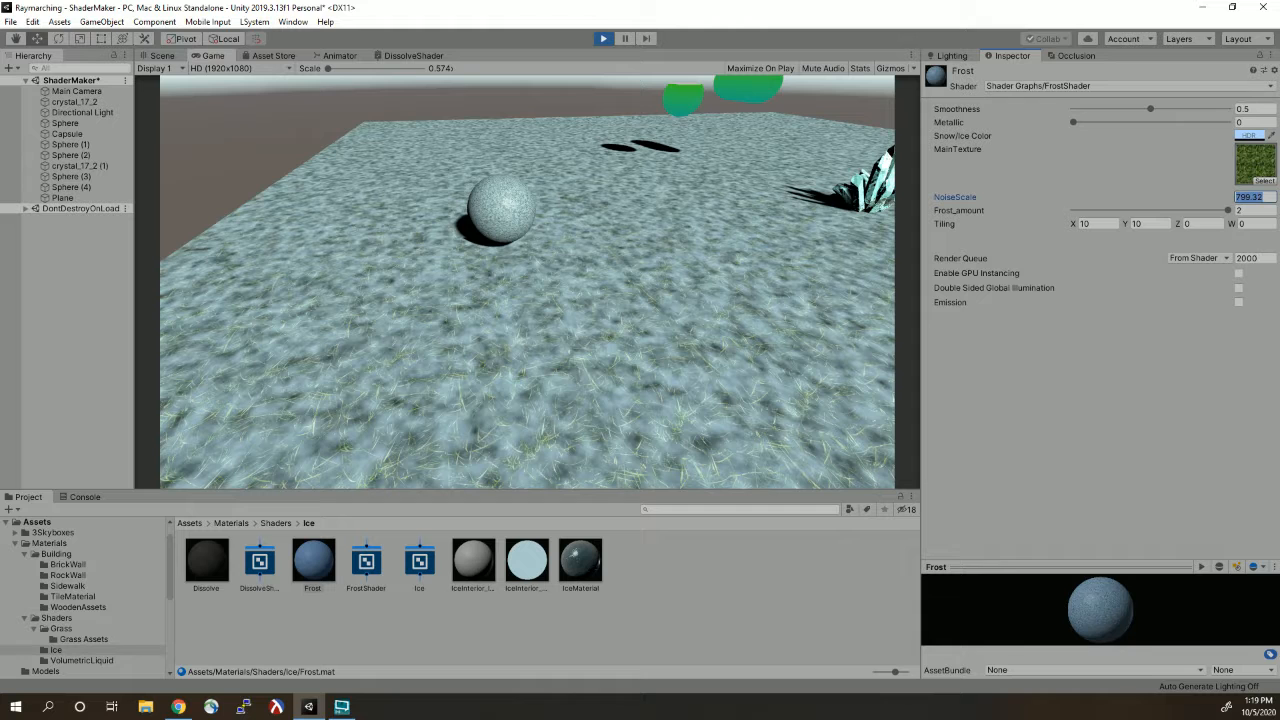
{"action": "type", "text": "5"}
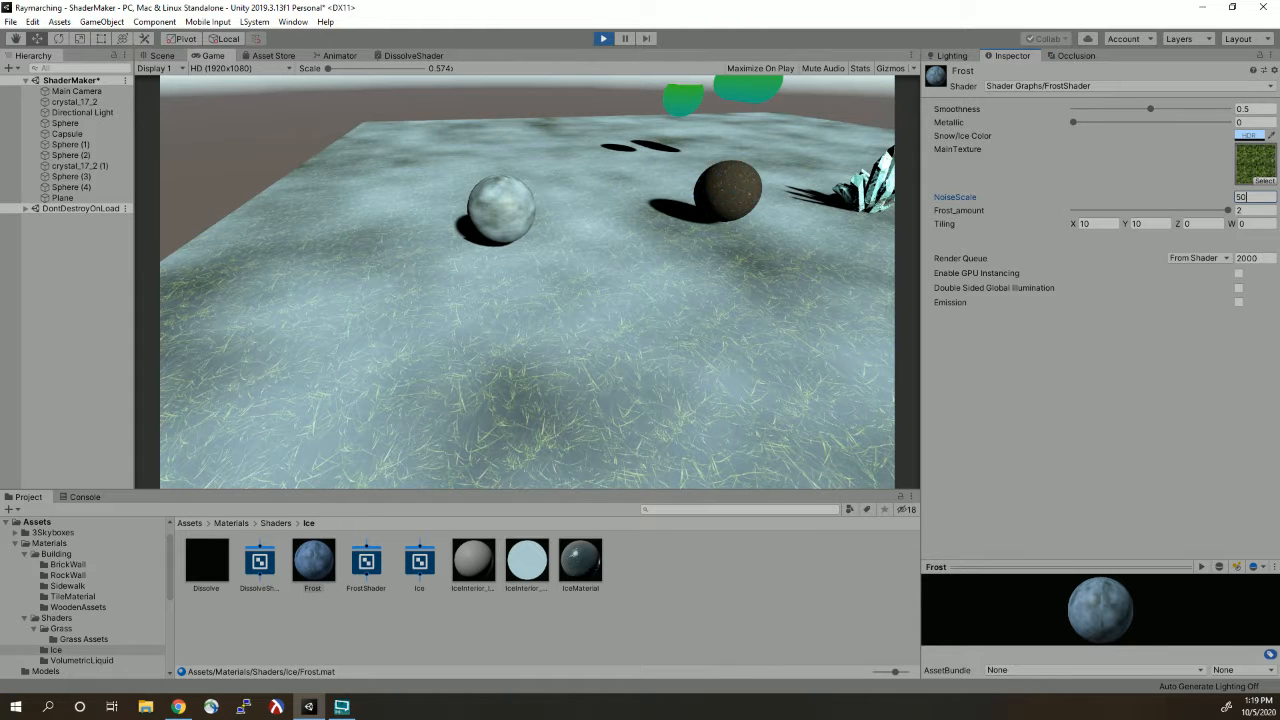
{"action": "key", "text": "BackSpace"}
{"action": "type", "text": "75"}
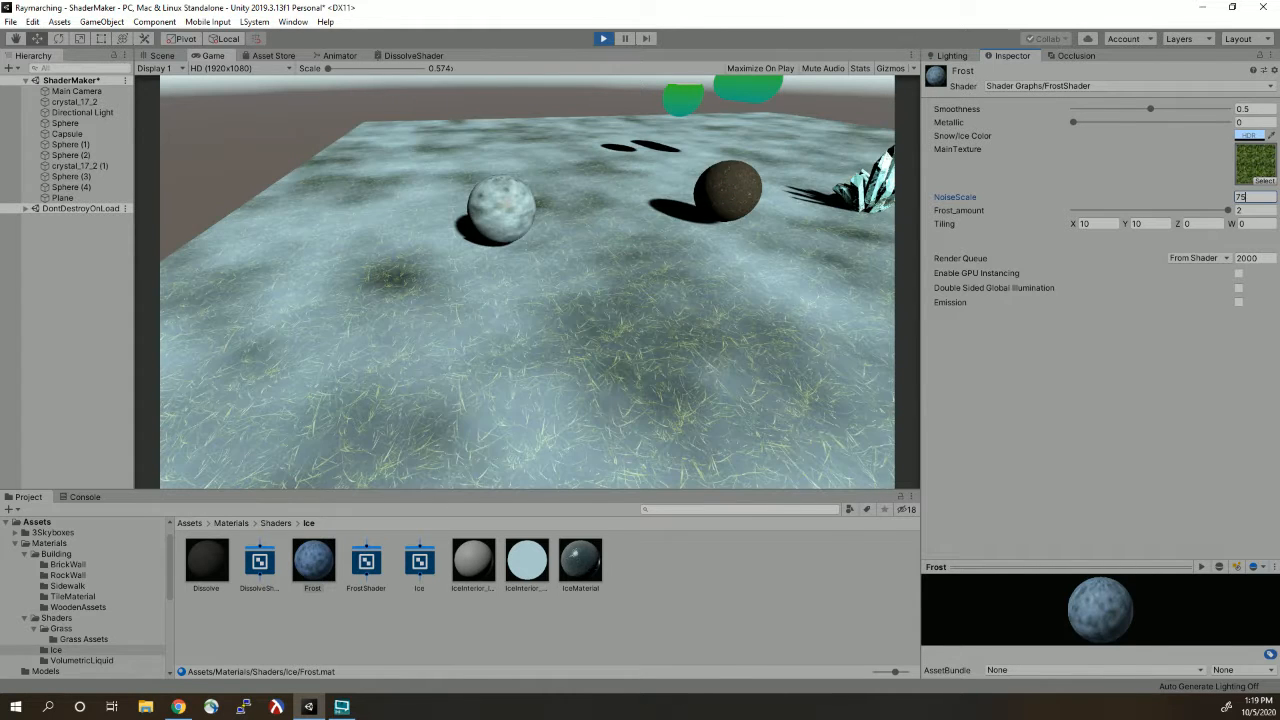
{"action": "left_click", "coordinate": [555, 192]}
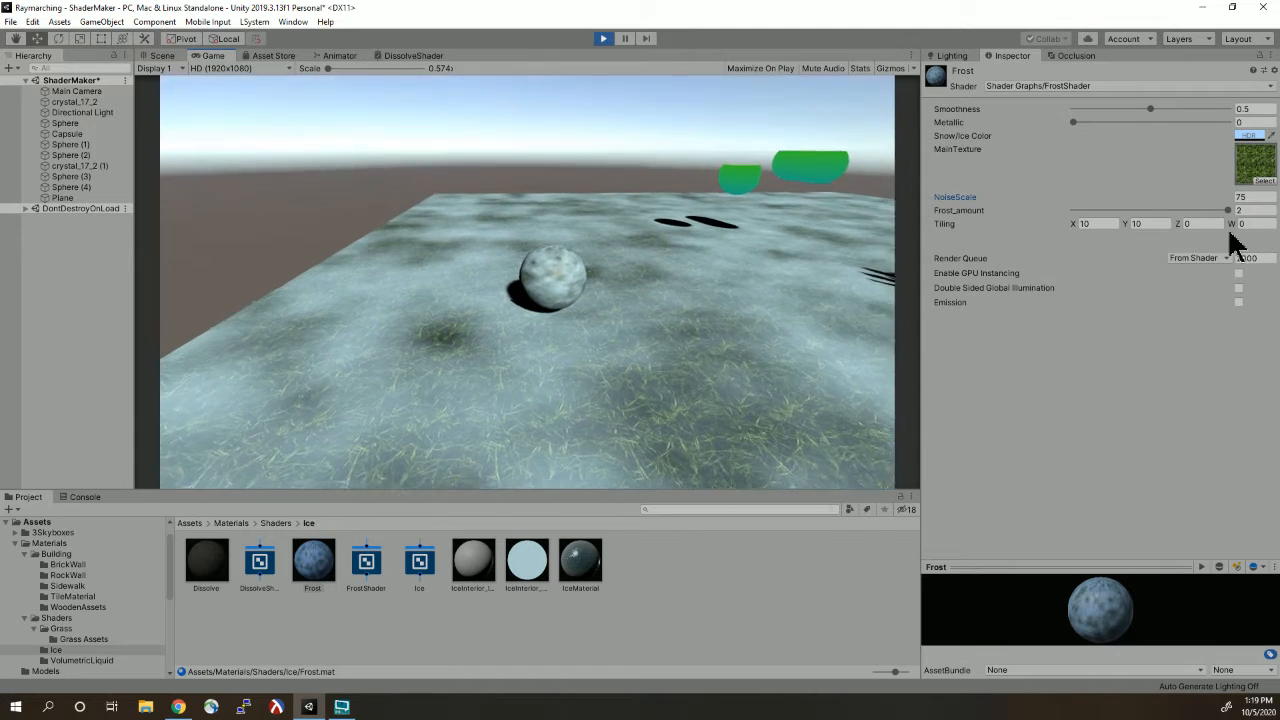
{"action": "key", "text": "w"}
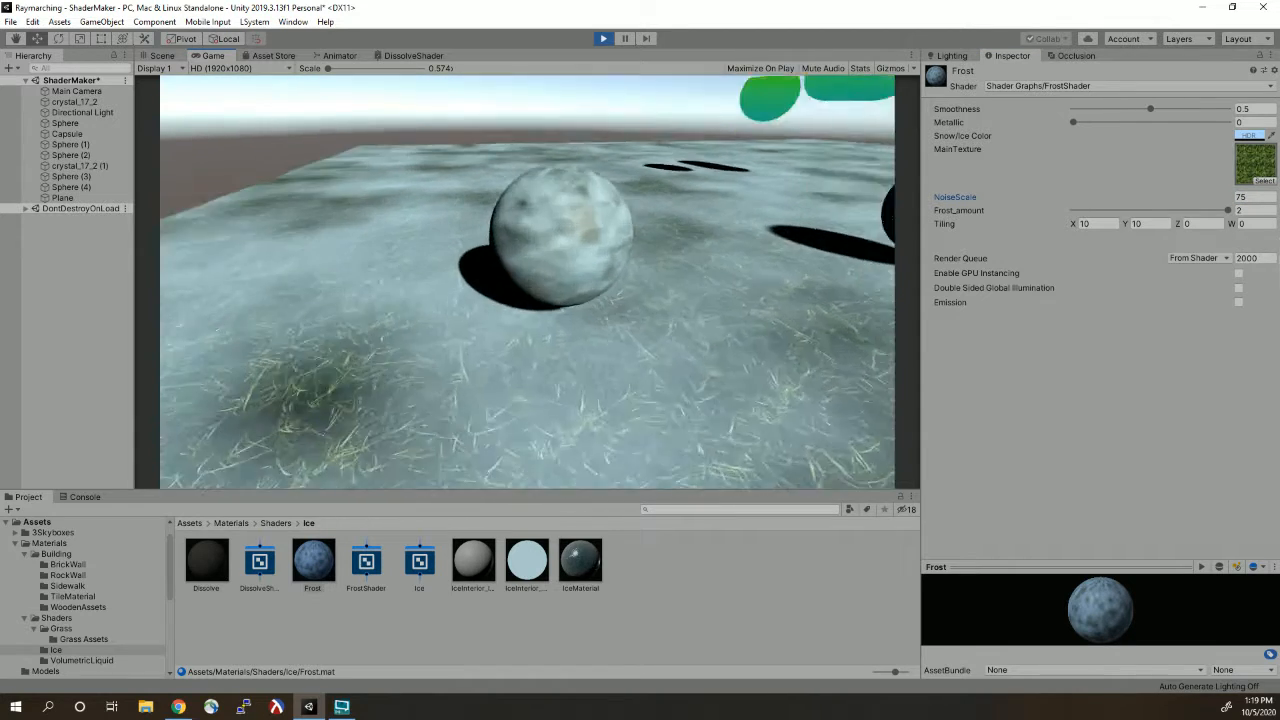
{"action": "key", "text": "w"}
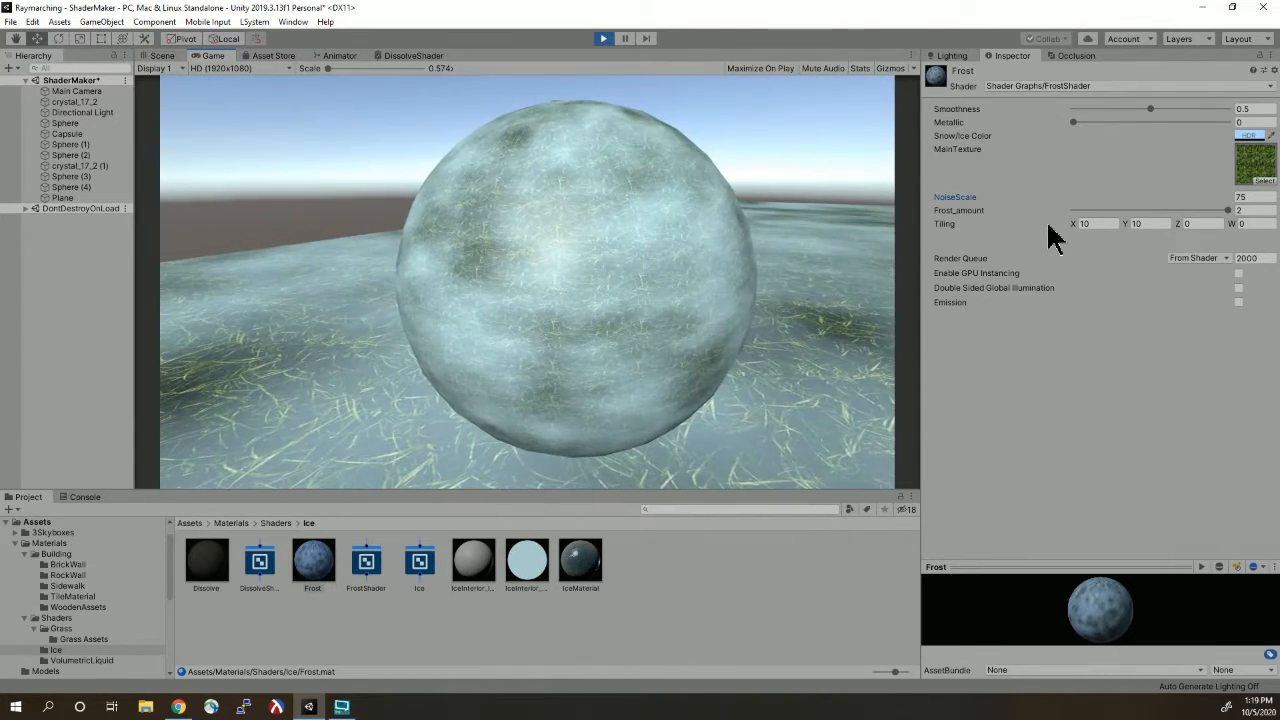
{"action": "key", "text": "s"}
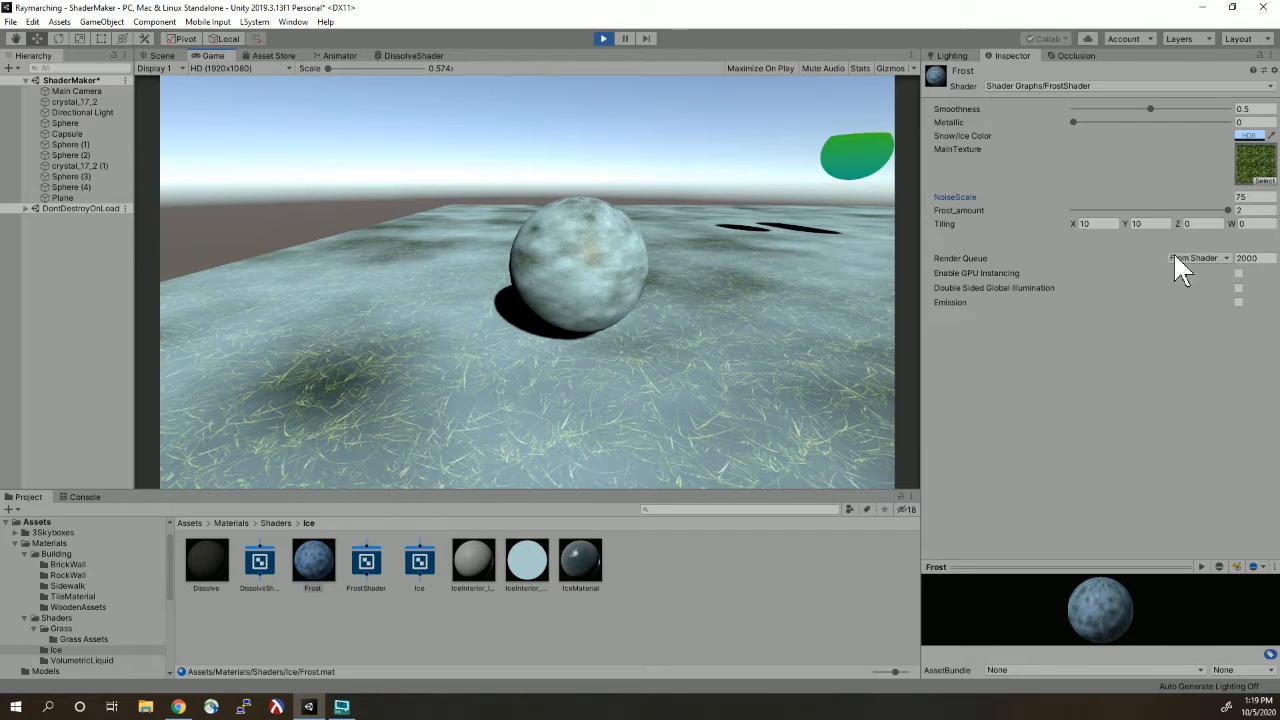
- Set the Frost material's Tiling X, Y and Z to 1 and reduce its Frost_amount to about 1.105
{"action": "left_click_drag", "start_coordinate": [1222, 211], "coordinate": [1270, 262]}
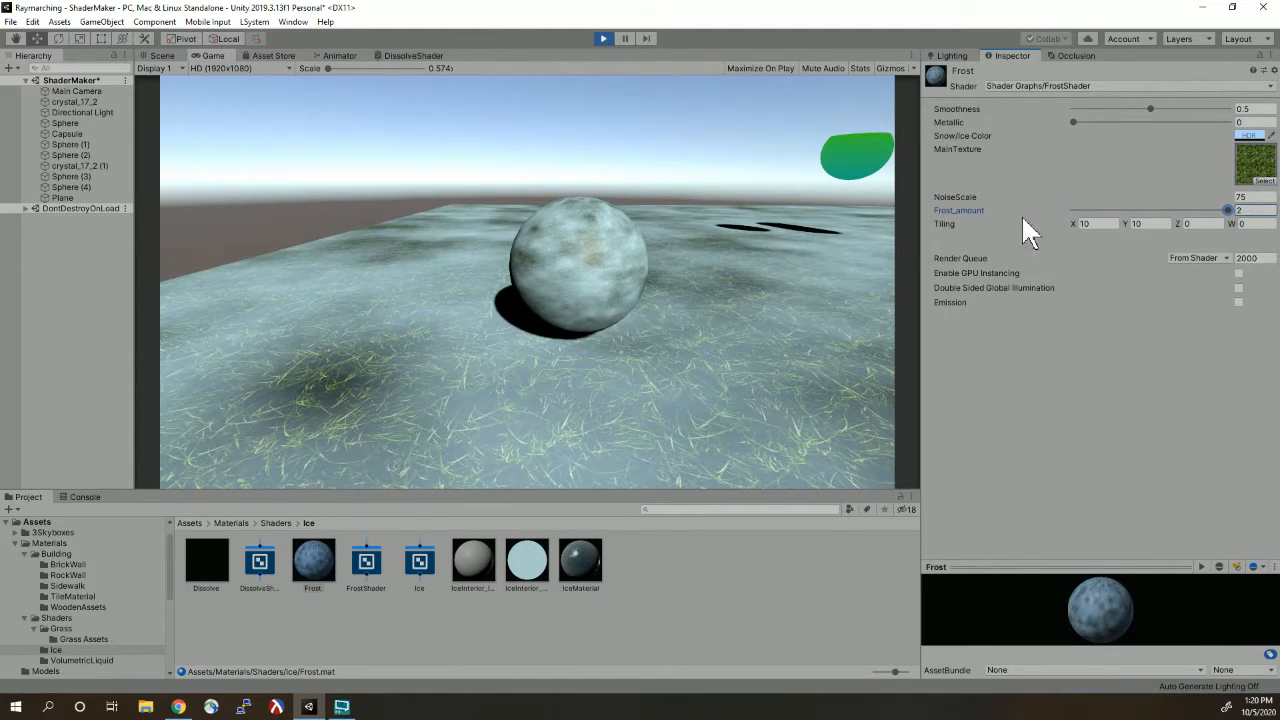
{"action": "left_click_drag", "start_coordinate": [1077, 228], "coordinate": [1000, 232]}
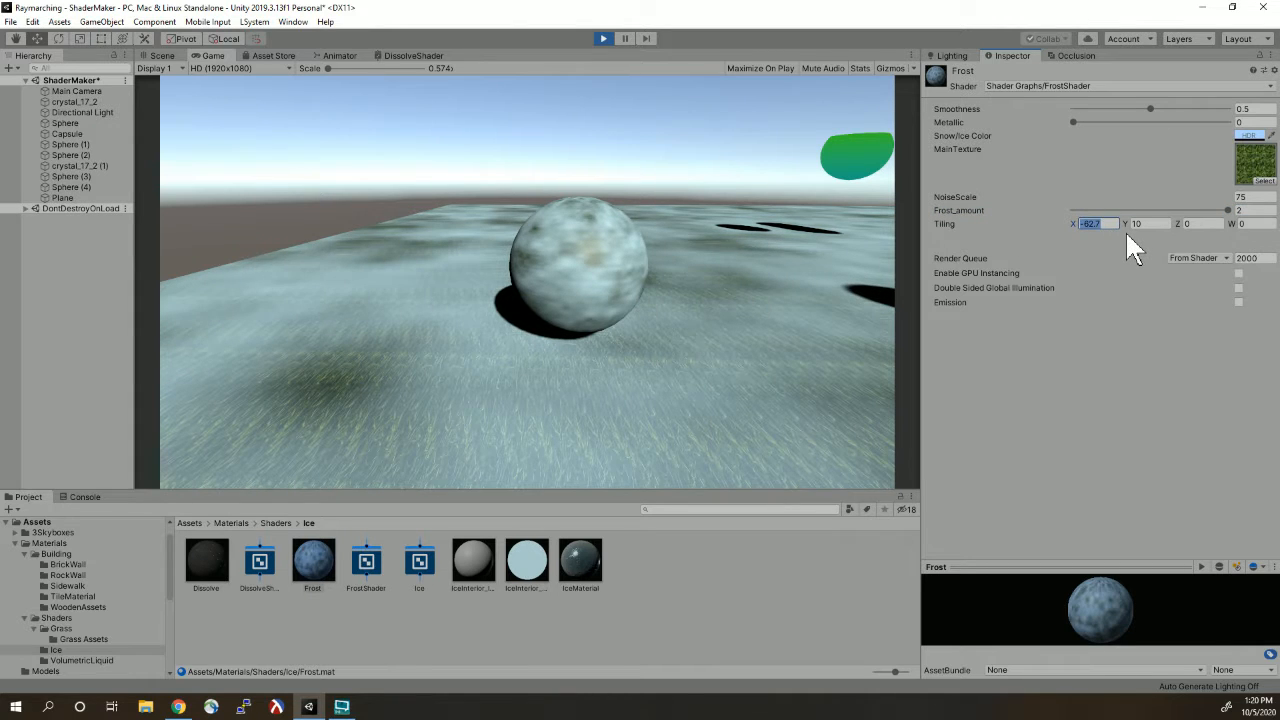
{"action": "type", "text": "1"}
{"action": "key", "text": "Tab"}
{"action": "type", "text": "1"}
{"action": "key", "text": "Tab"}
{"action": "type", "text": "1"}
{"action": "left_click_drag", "start_coordinate": [1231, 212], "coordinate": [1158, 211]}
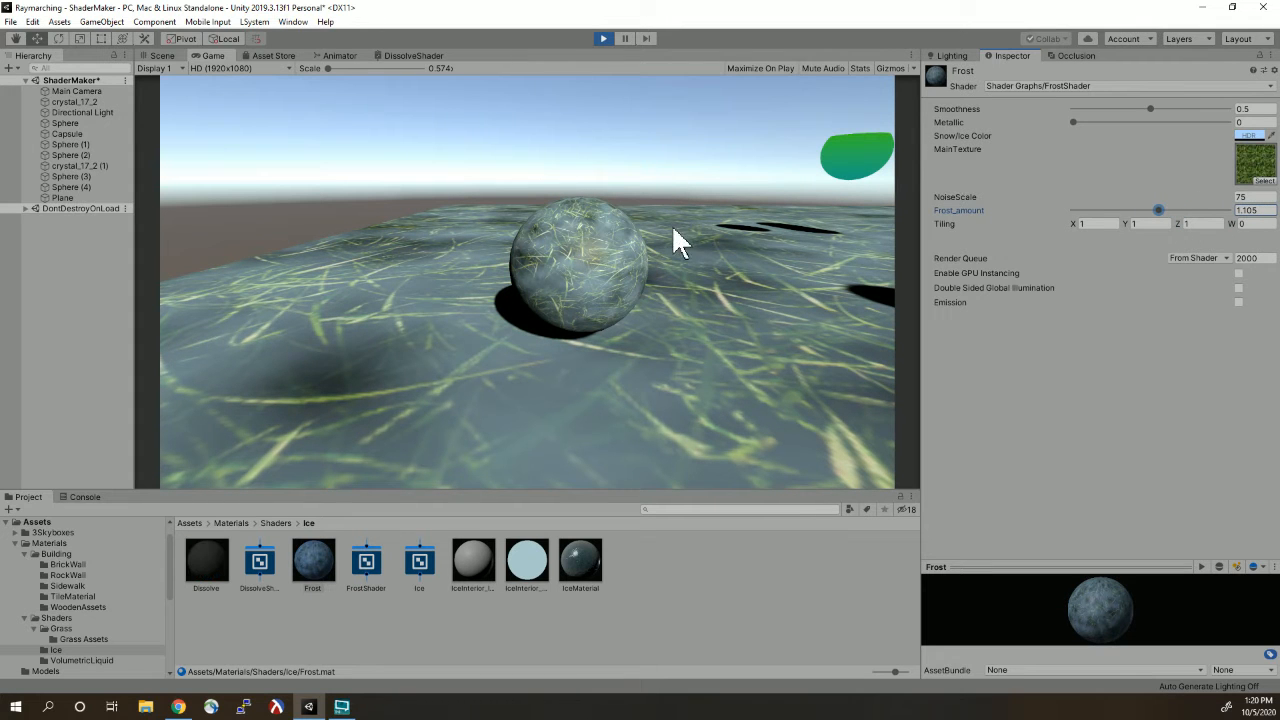
- Move close to the frosted sphere and raise the Frost material's NoiseScale to about 121.34
{"action": "key", "text": "w"}
{"action": "key", "text": "d"}
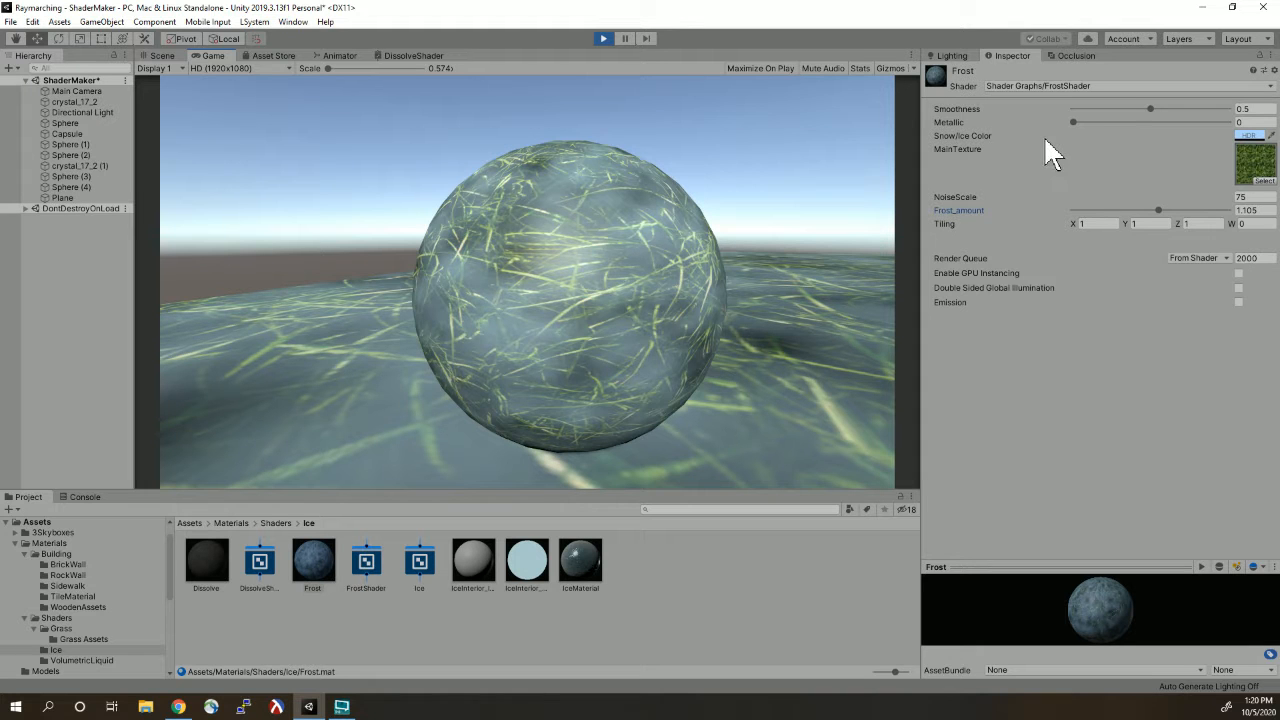
{"action": "left_click_drag", "start_coordinate": [970, 203], "coordinate": [1066, 202]}
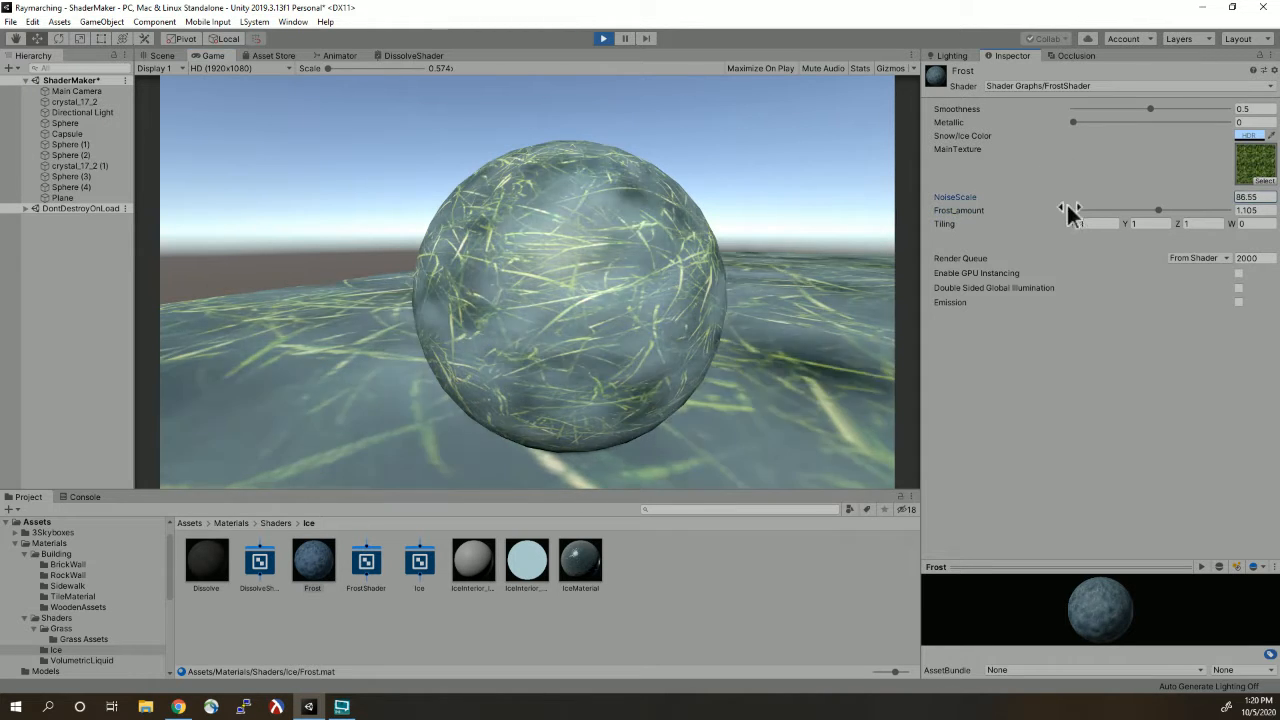
{"action": "left_click", "coordinate": [585, 350]}
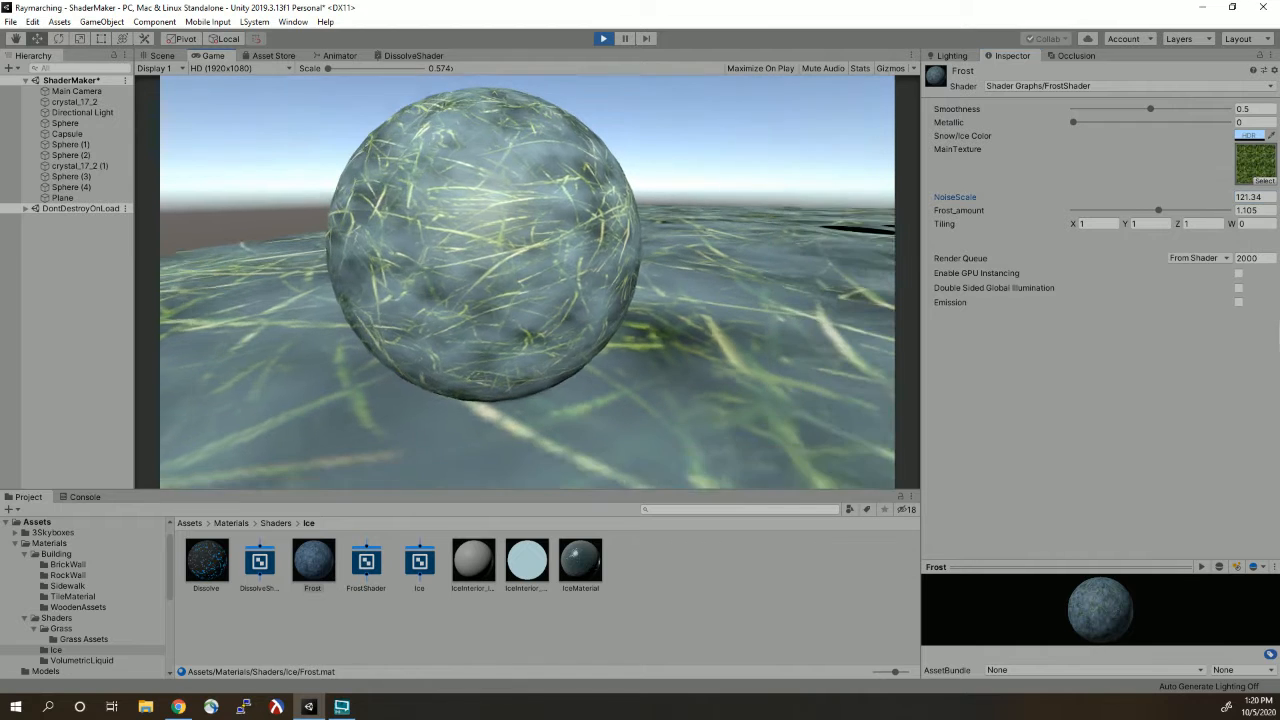
- Back away from the frosted sphere and set the Frost material's Tiling X, Y and Z to 2
{"action": "key", "text": "s"}
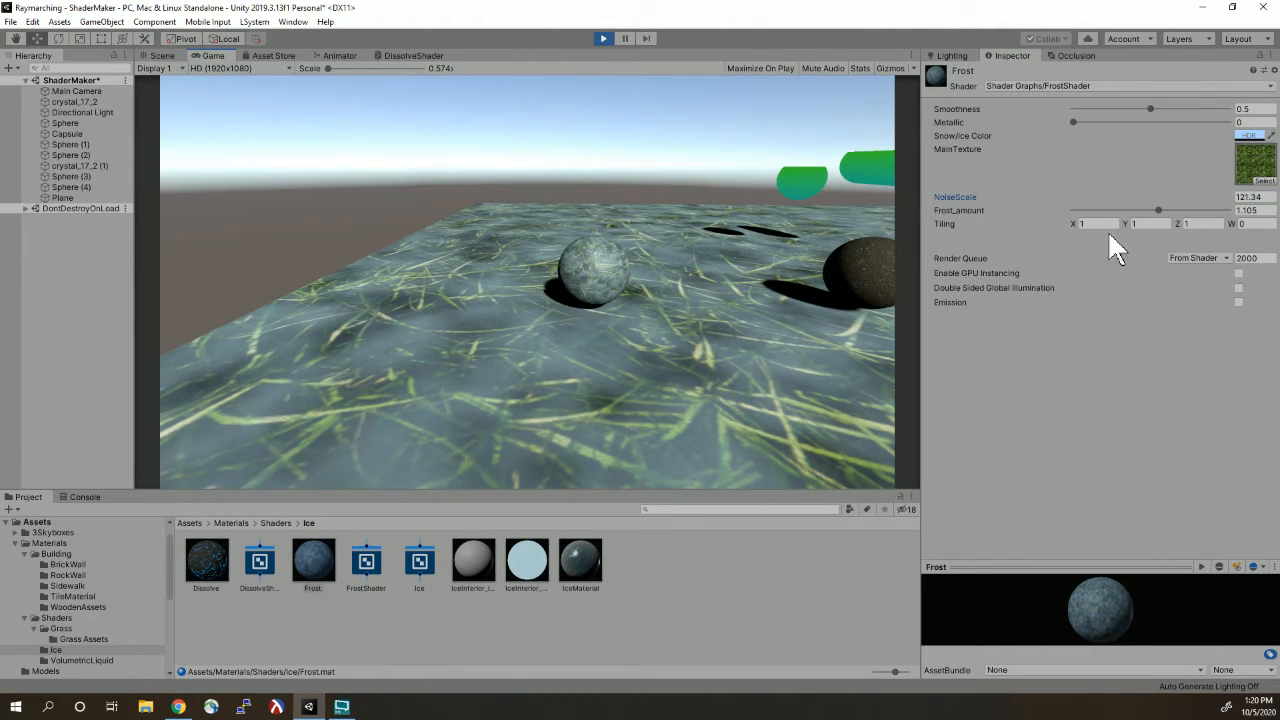
{"action": "type", "text": "2"}
{"action": "key", "text": "Tab"}
{"action": "type", "text": "2"}
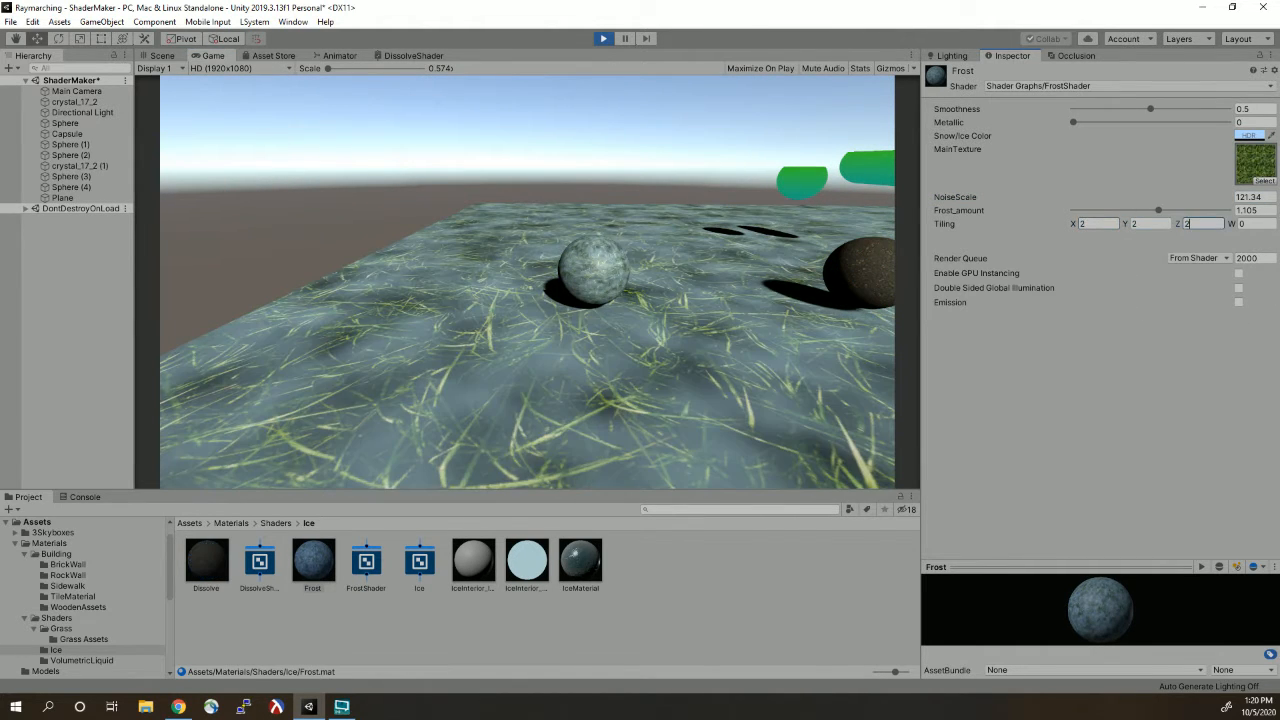
{"action": "left_click", "coordinate": [656, 268]}
- Move around the frosted sphere and examine the texture and frost pattern on it and the ground from near and far
{"action": "key", "text": "d"}
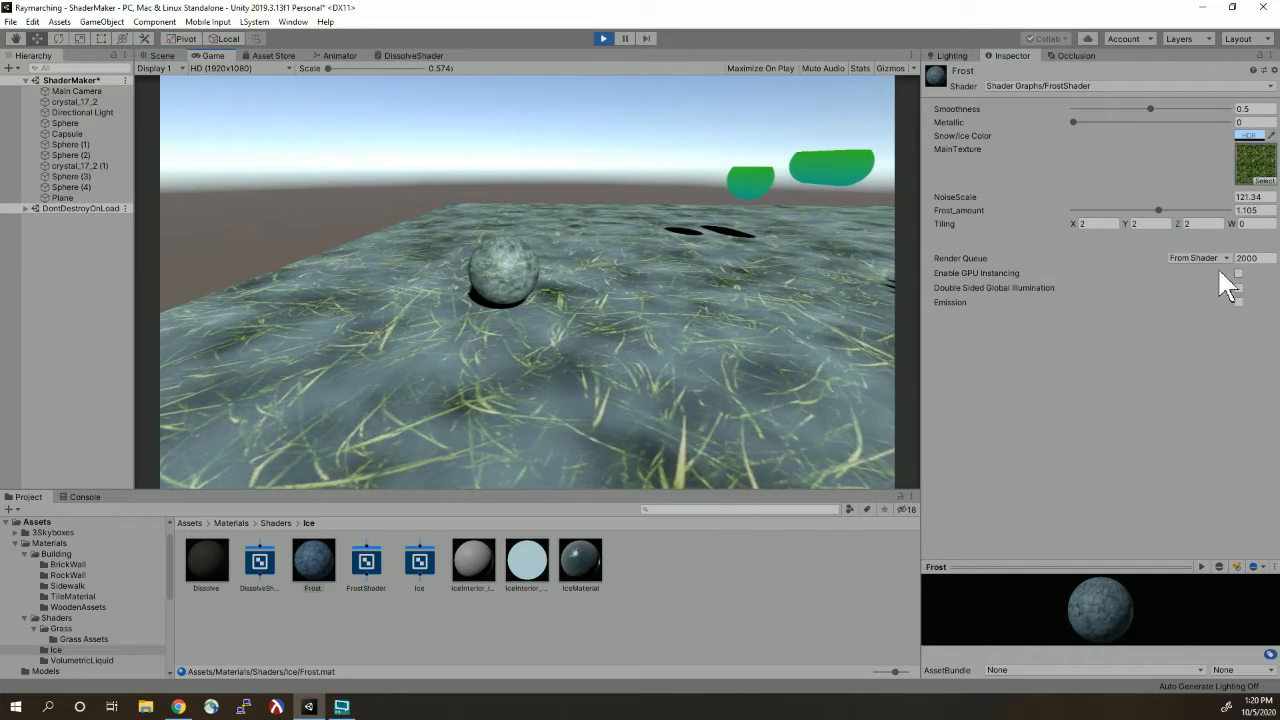
{"action": "key", "text": "w"}
{"action": "key", "text": "a"}
{"action": "key", "text": "w"}
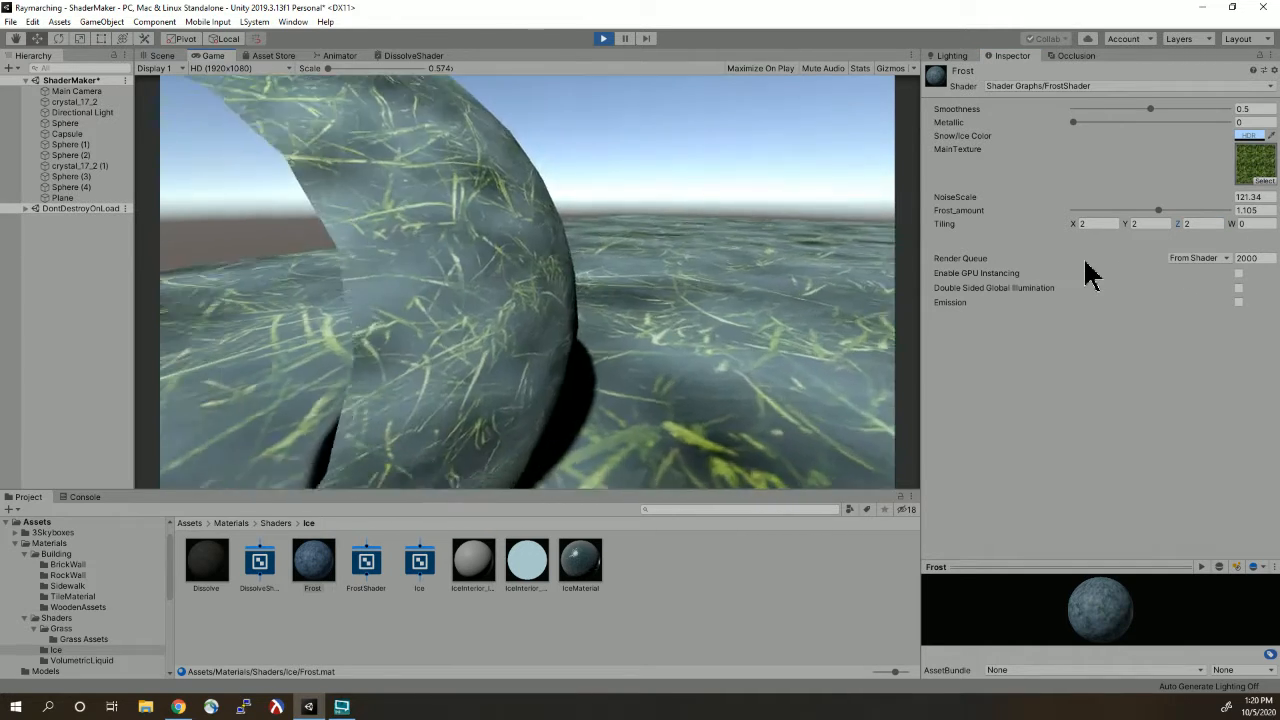
{"action": "key", "text": "s"}
{"action": "key", "text": "d"}
{"action": "key", "text": "s"}
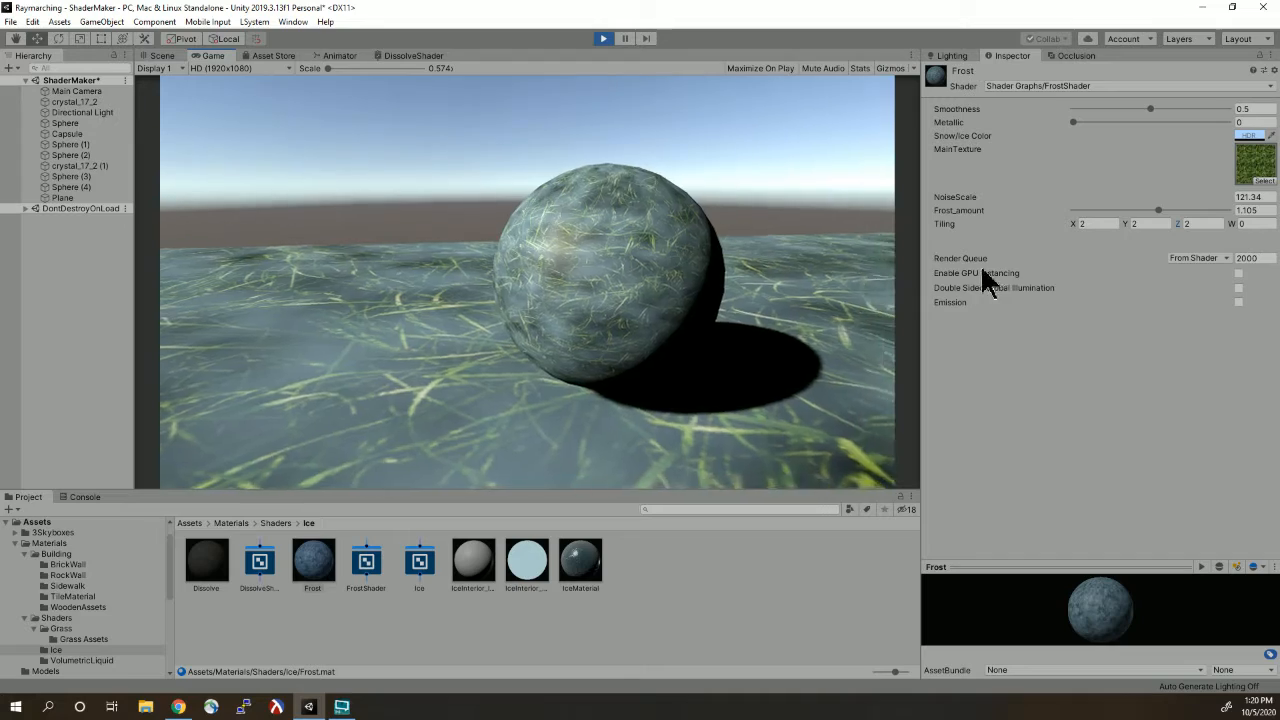
{"action": "key", "text": "a"}
{"action": "key", "text": "w"}
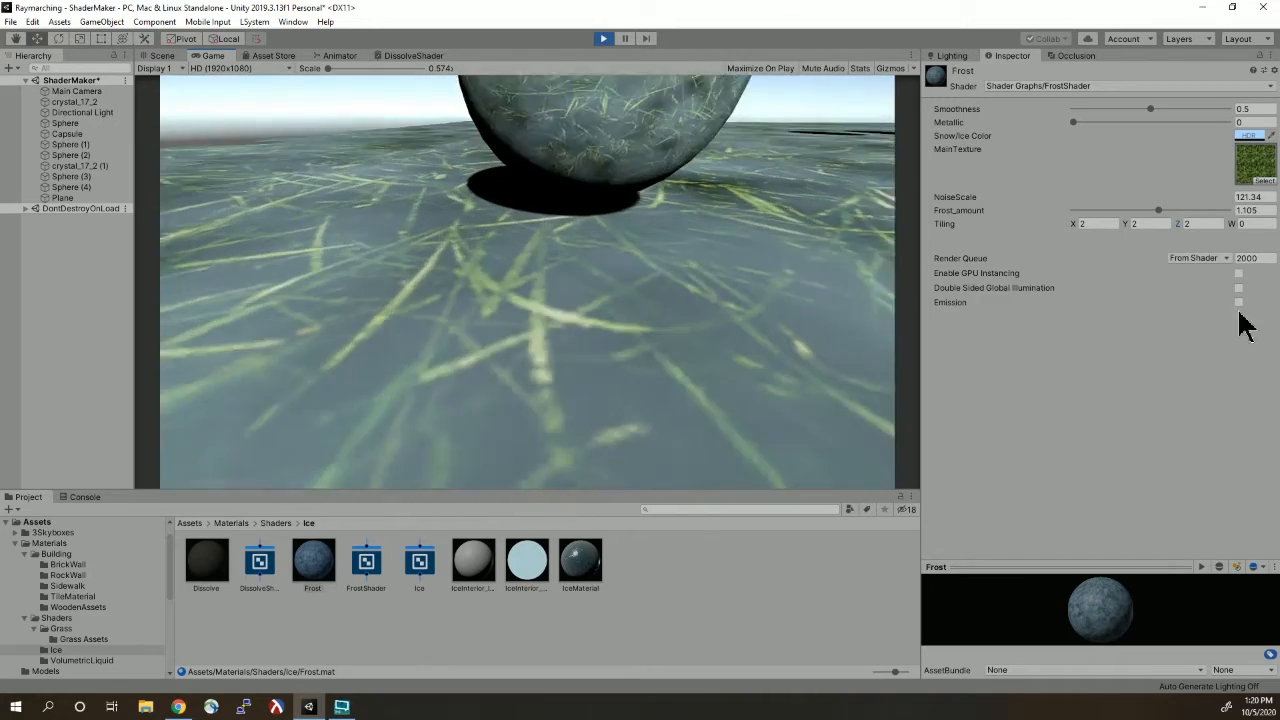
{"action": "key", "text": "s"}
{"action": "key", "text": "w"}
{"action": "key", "text": "s"}
{"action": "key", "text": "w"}
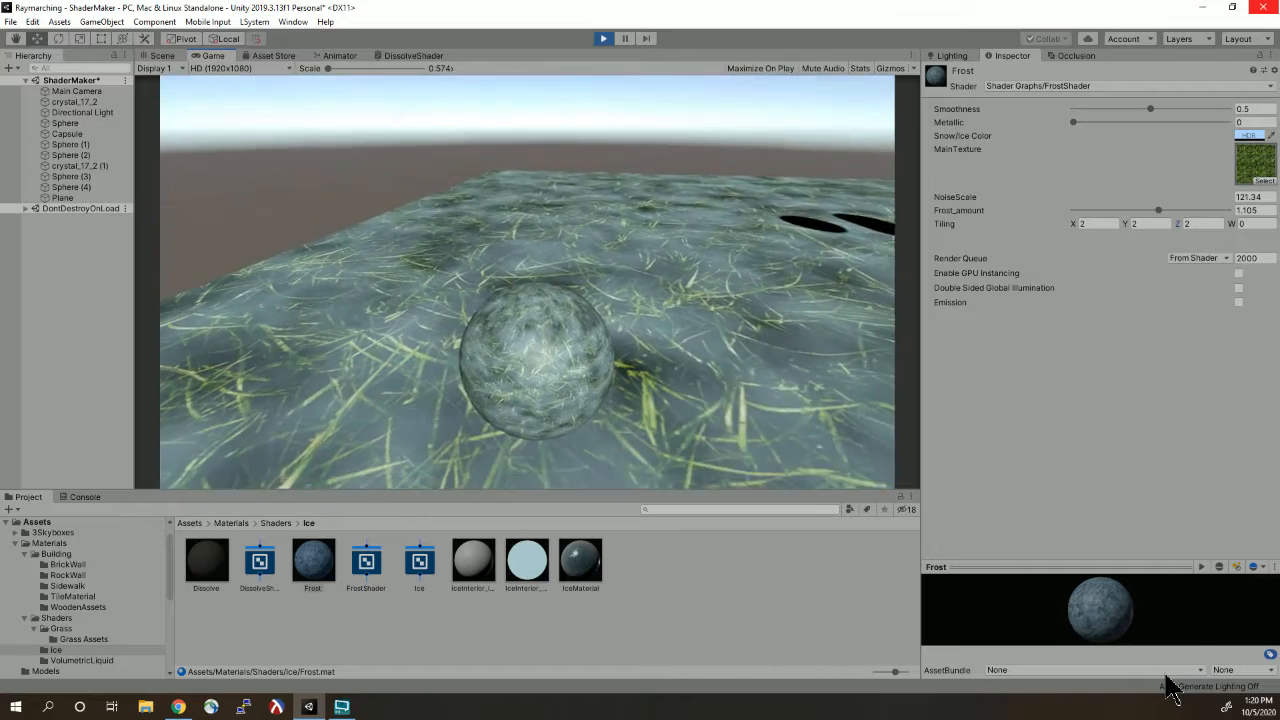
{"action": "key", "text": "s"}
{"action": "key", "text": "s"}
{"action": "key", "text": "a"}
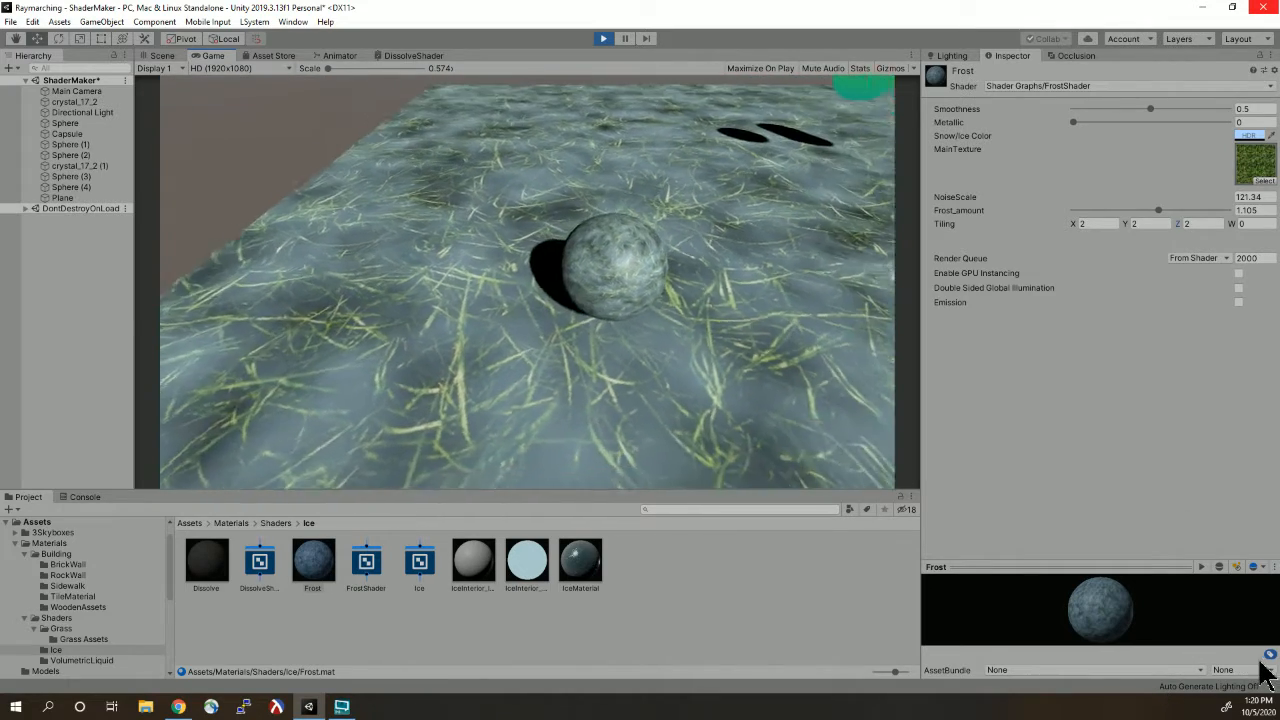
{"action": "key", "text": "d"}
{"action": "key", "text": "w"}
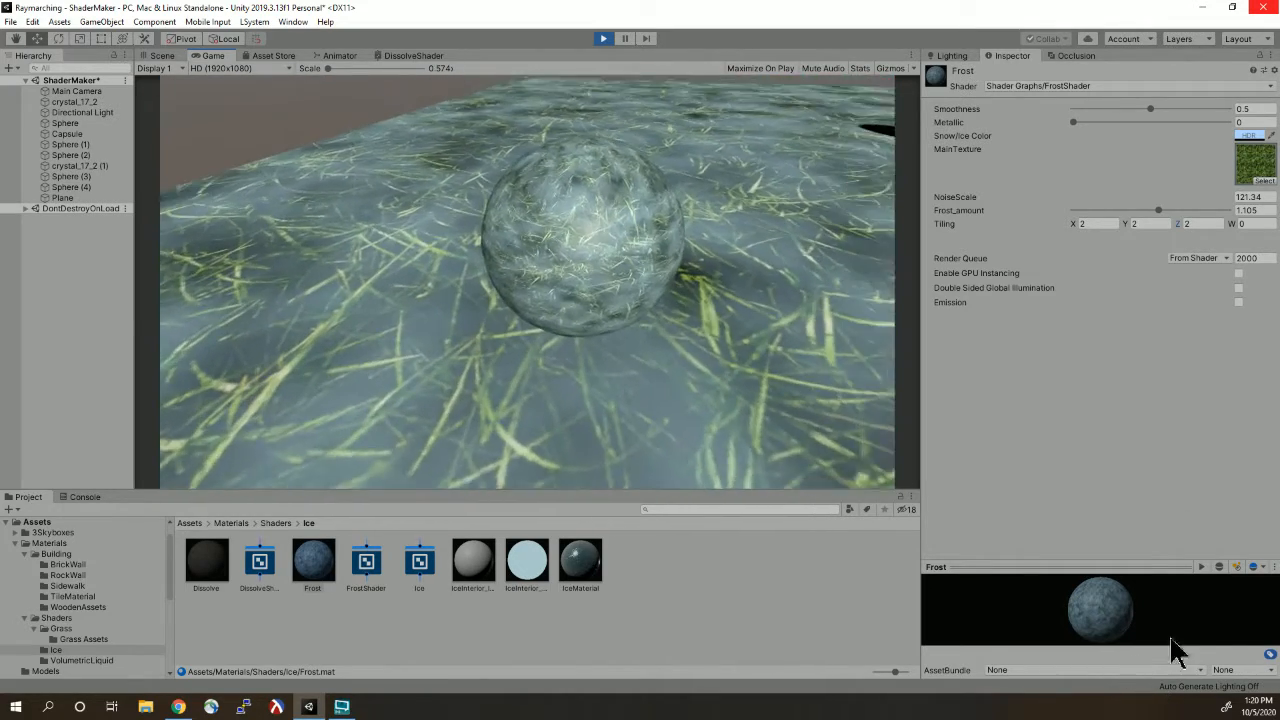
{"action": "key", "text": "a"}
{"action": "key", "text": "w"}
{"action": "key", "text": "d"}
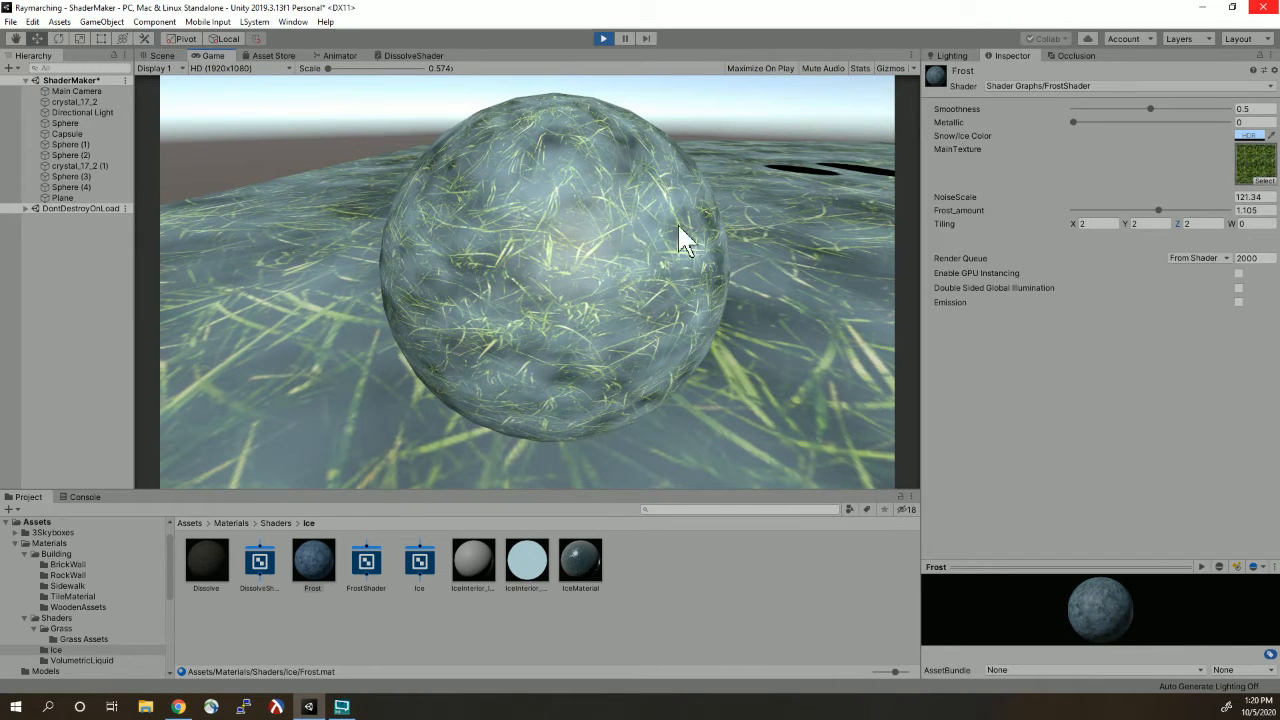
- Raise the Frost material's Frost_amount to 2 and back away to view the frosted sphere and ground
{"action": "left_click_drag", "start_coordinate": [1157, 210], "coordinate": [1230, 213]}
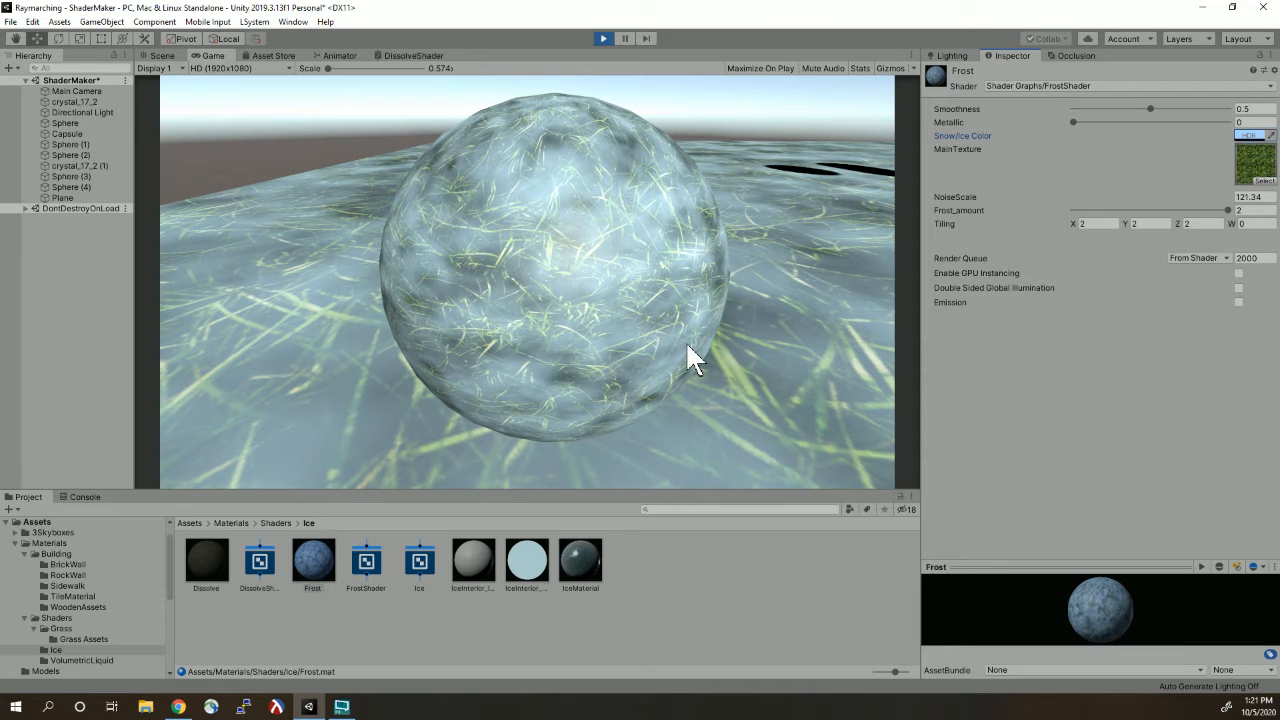
{"action": "left_click", "coordinate": [673, 306]}
{"action": "key", "text": "s"}
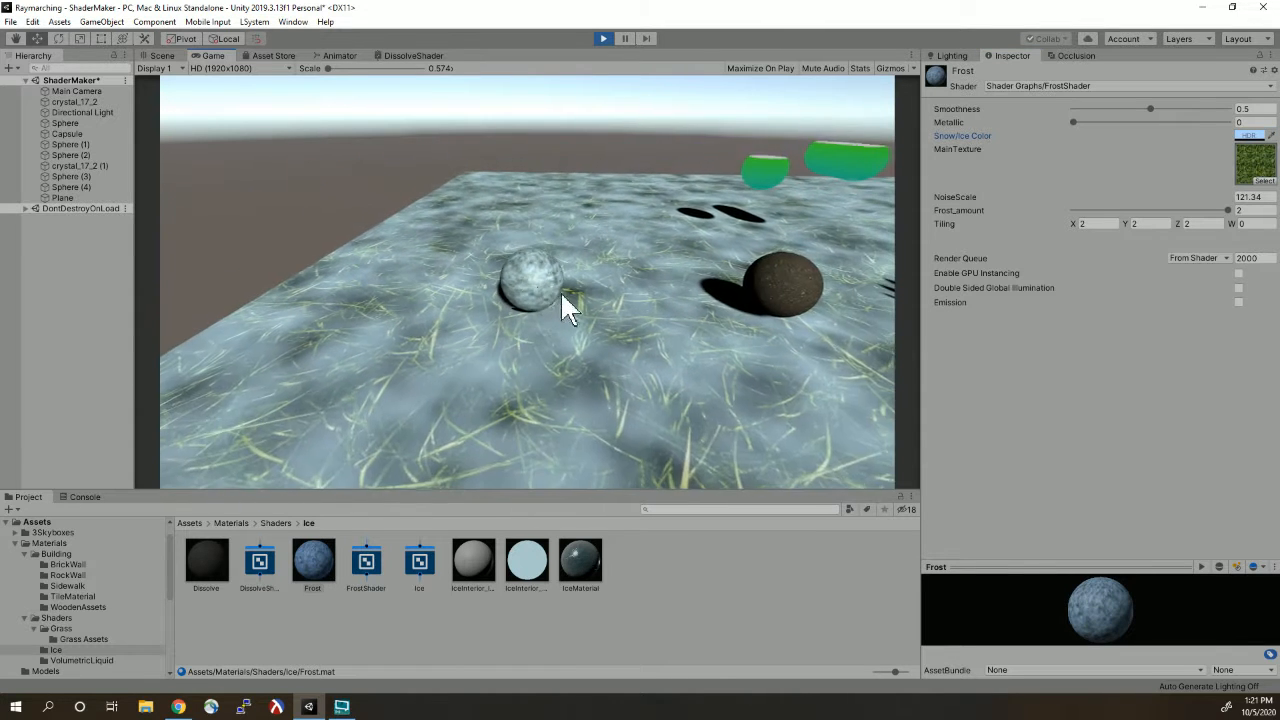
- Set the Frost material's Tiling X, Y and Z to 10
{"action": "left_click", "coordinate": [1098, 223]}
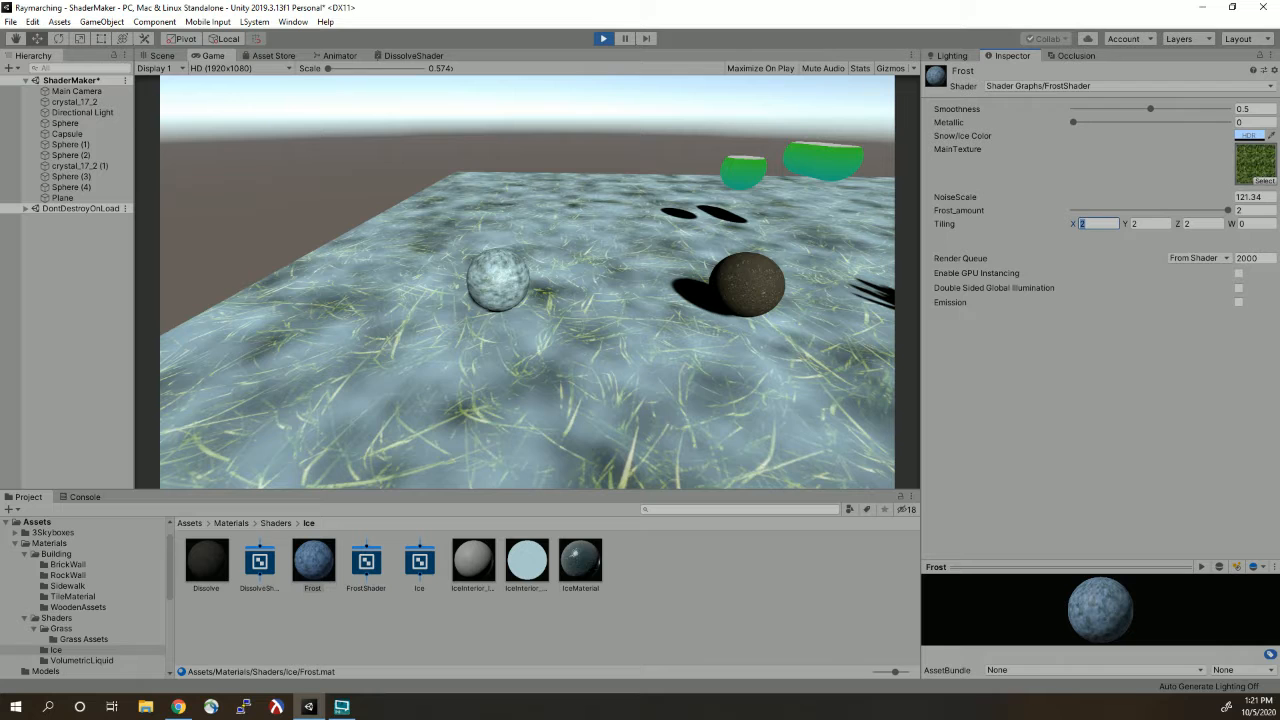
{"action": "type", "text": "10"}
{"action": "key", "text": "Tab"}
{"action": "type", "text": "10"}
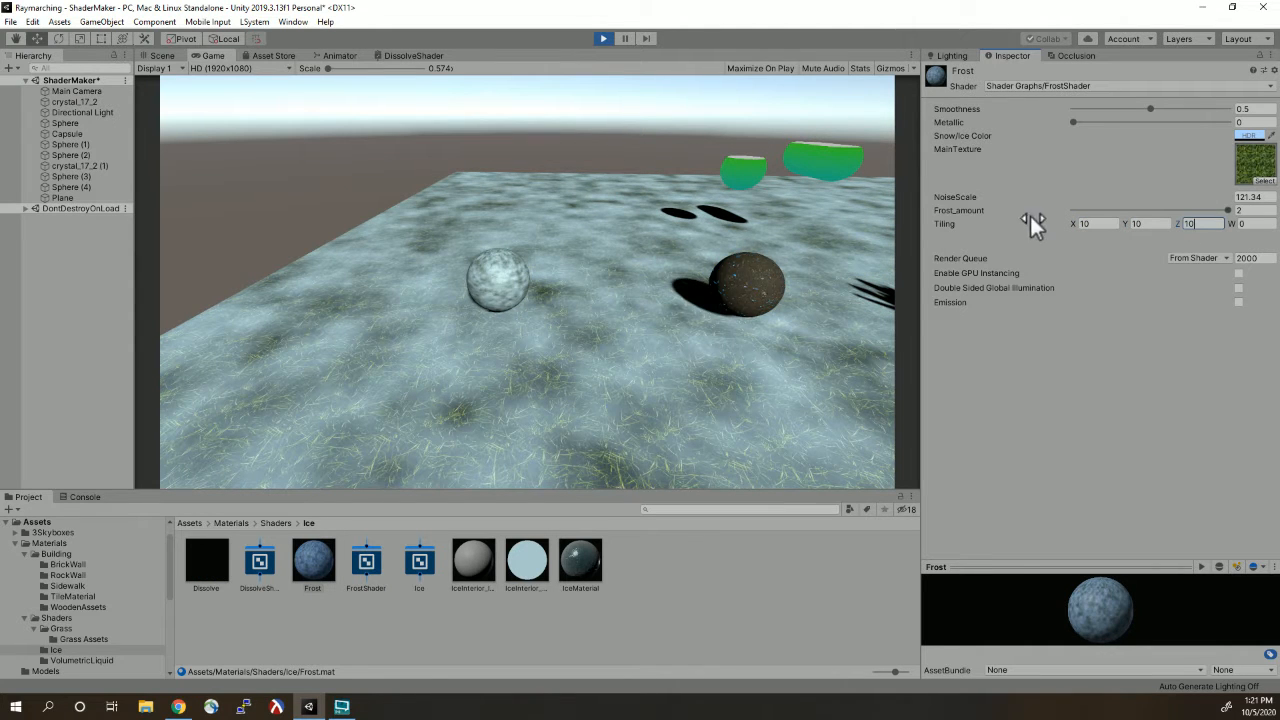
- Raise the Frost material's NoiseScale to about 723.4 and move over to the dissolving sphere
{"action": "left_click_drag", "start_coordinate": [966, 201], "coordinate": [1243, 373]}
{"action": "right_click_drag", "start_coordinate": [716, 293], "coordinate": [1240, 265]}
{"action": "key", "text": "w"}
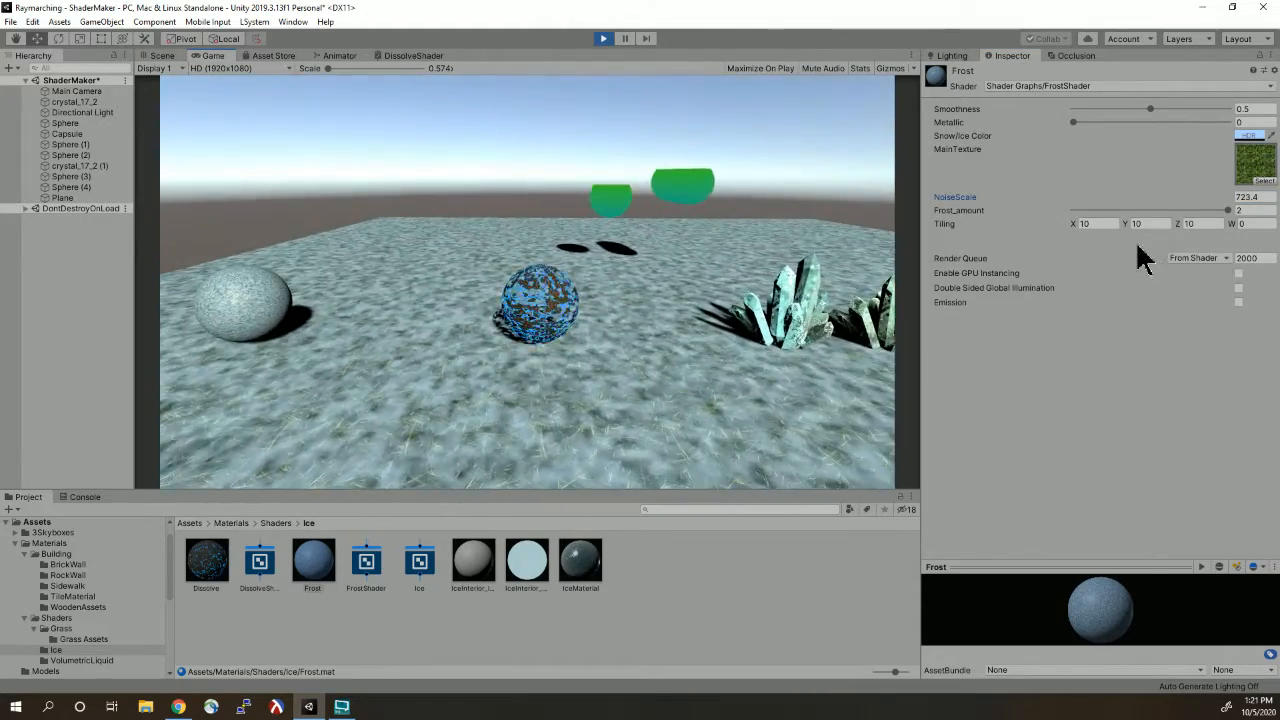
{"action": "key", "text": "s"}
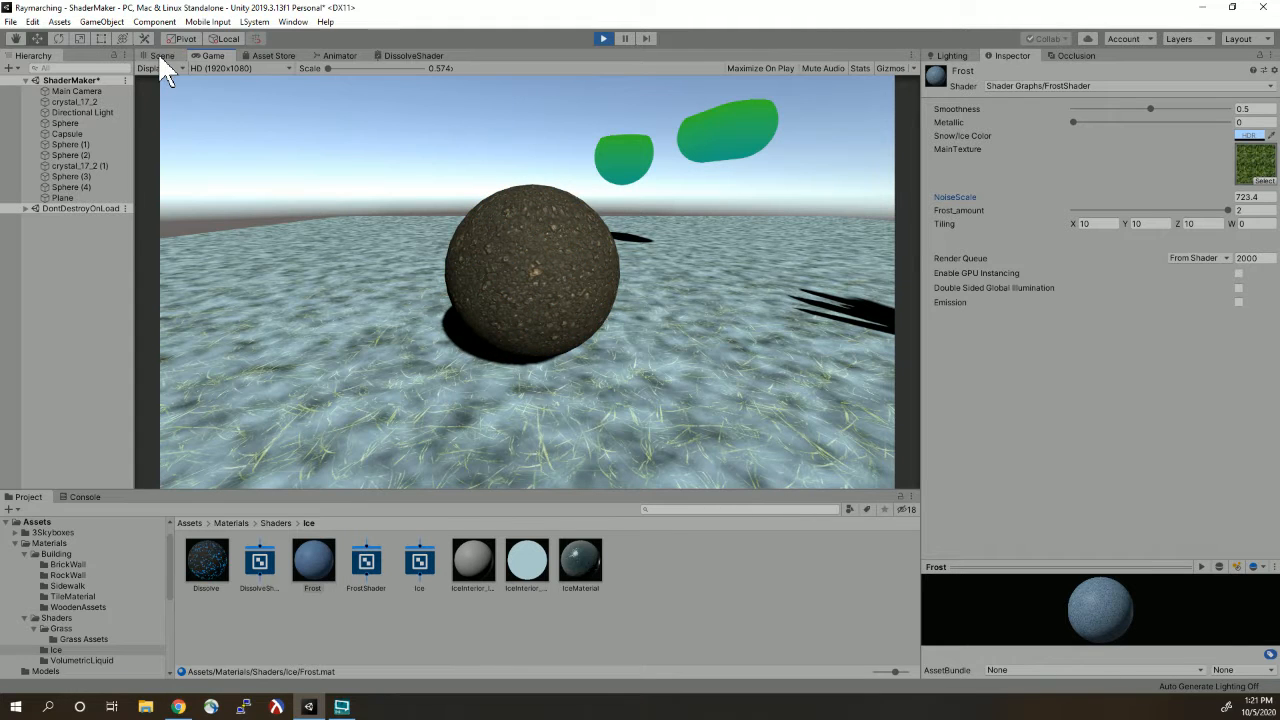
- Select the dissolving sphere in the Scene view and show its Dissolve material properties beside the Game view
{"action": "left_click", "coordinate": [160, 55]}
{"action": "left_click", "coordinate": [457, 298]}
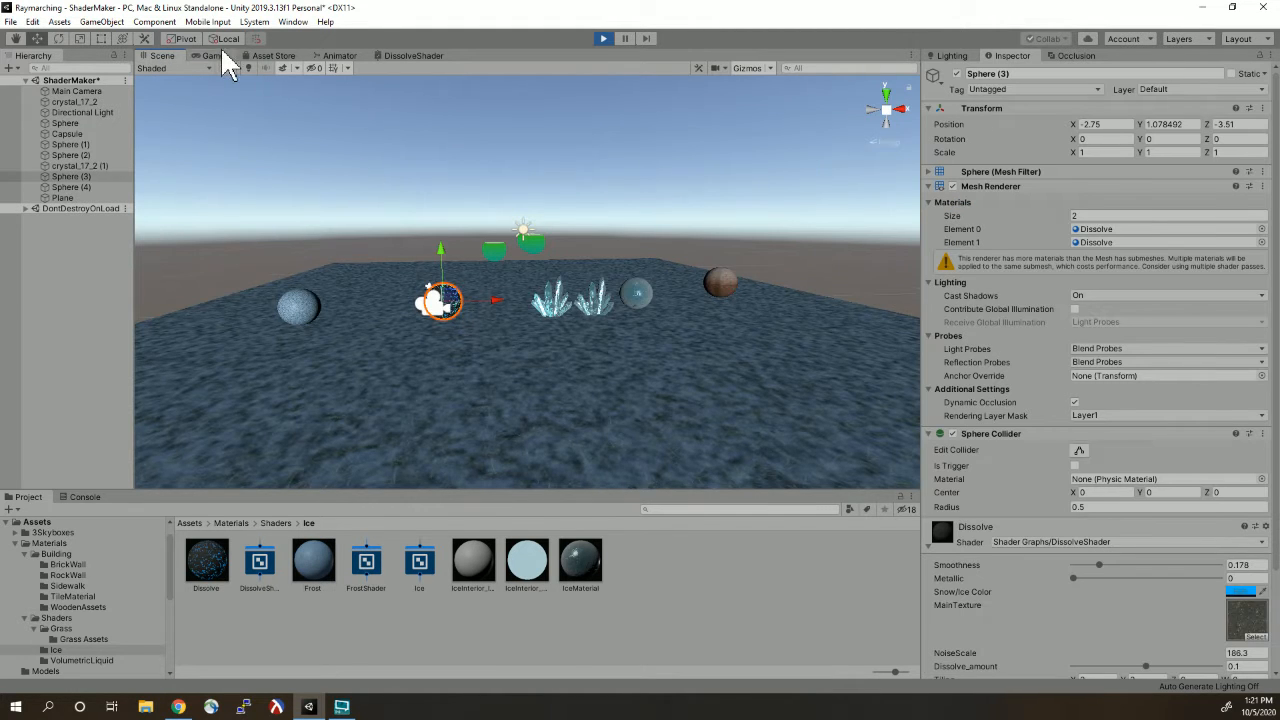
{"action": "left_click", "coordinate": [218, 55]}
{"action": "scroll", "coordinate": [1030, 520], "scroll_direction": "down", "scroll_amount": 3}
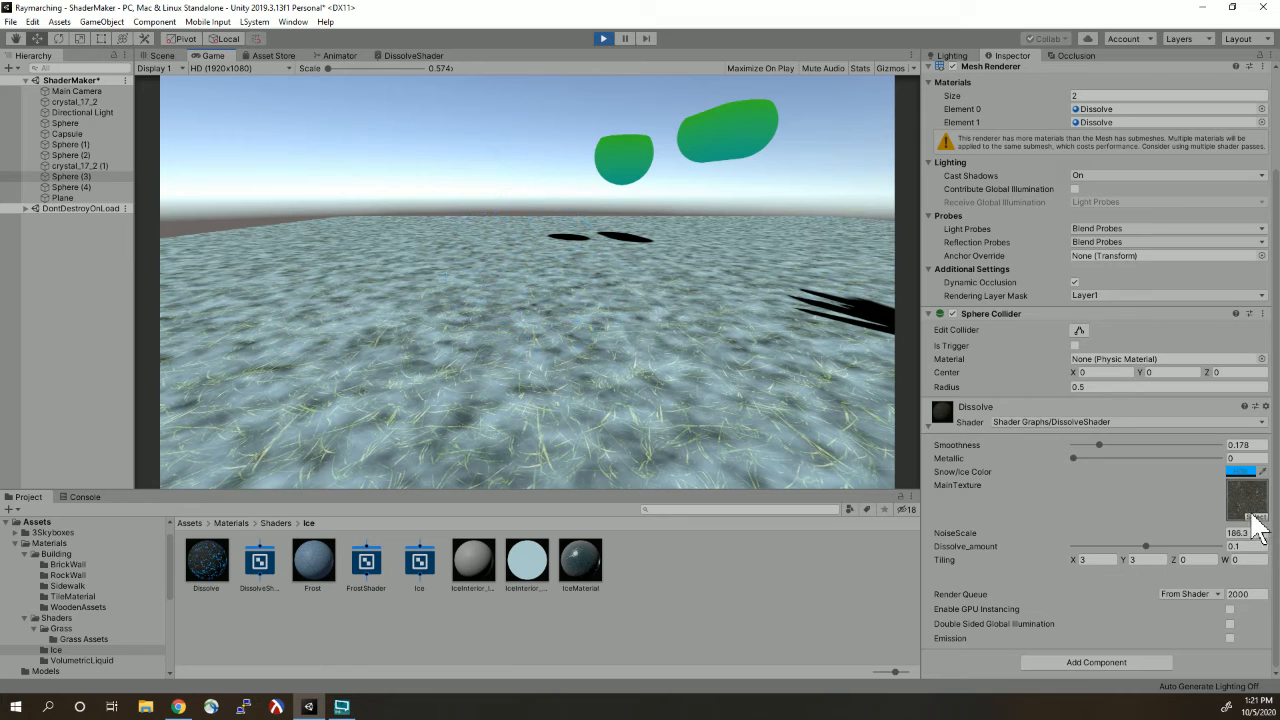
- Change the Dissolve material's Snow/Ice Color to bright green, with Smoothness at about 0.219 and Metallic at about 0.437
{"action": "left_click", "coordinate": [1241, 473]}
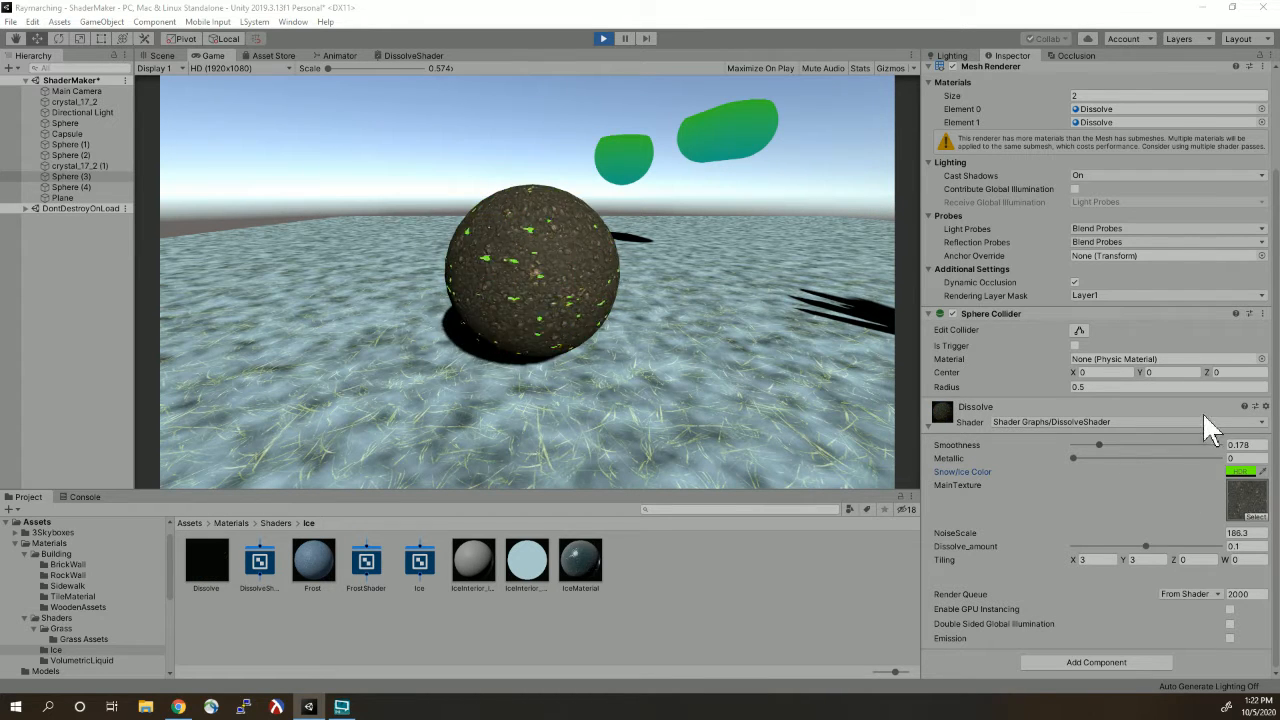
{"action": "mouse_move", "coordinate": [1104, 446]}
{"action": "left_mouse_down"}
{"action": "mouse_move", "coordinate": [1140, 446]}
{"action": "mouse_move", "coordinate": [1104, 445]}
{"action": "left_mouse_up"}
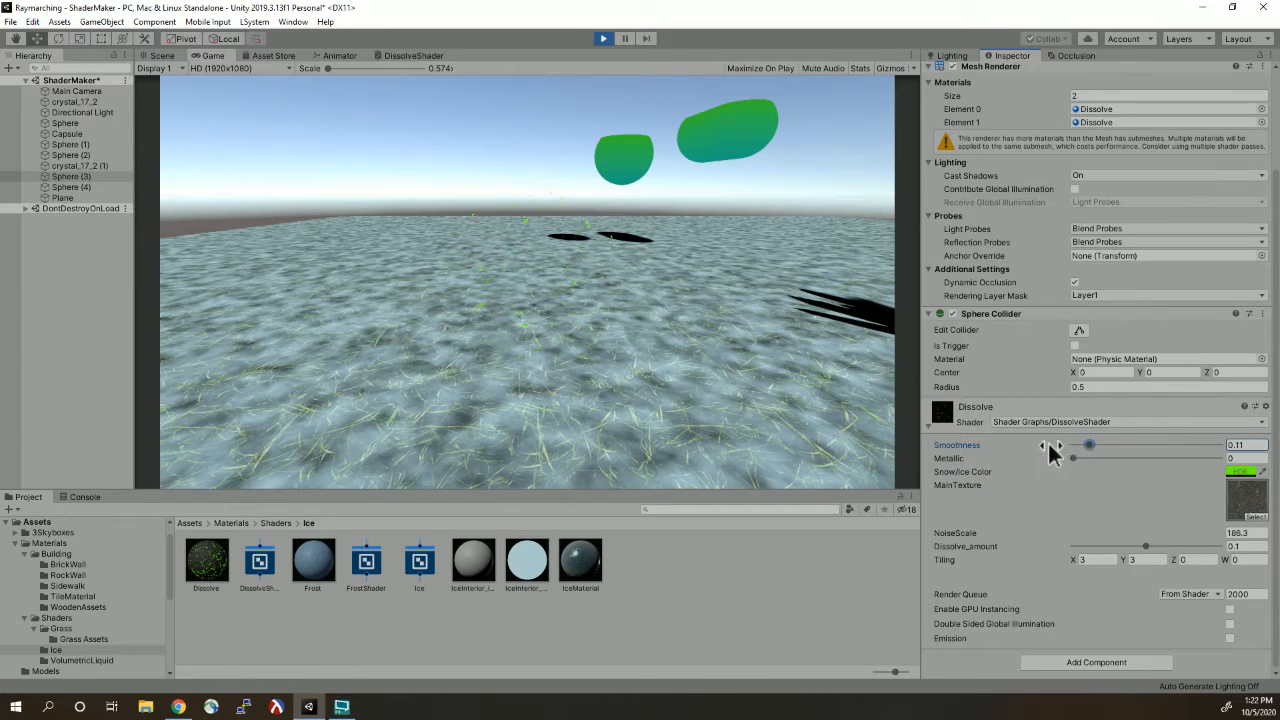
{"action": "left_click_drag", "start_coordinate": [1074, 462], "coordinate": [1136, 458]}
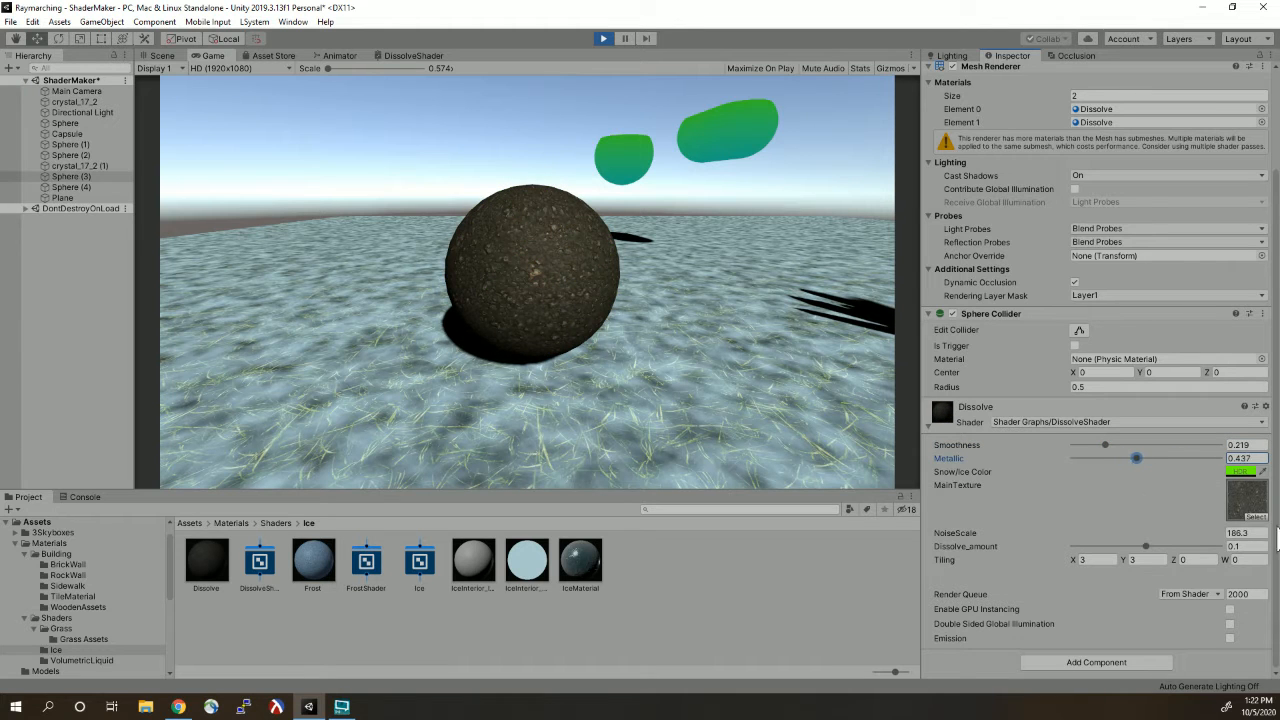
- Try BlueNebular_top as the Dissolve material's MainTexture and restore the StreetTexture texture
{"action": "left_click", "coordinate": [1256, 518]}
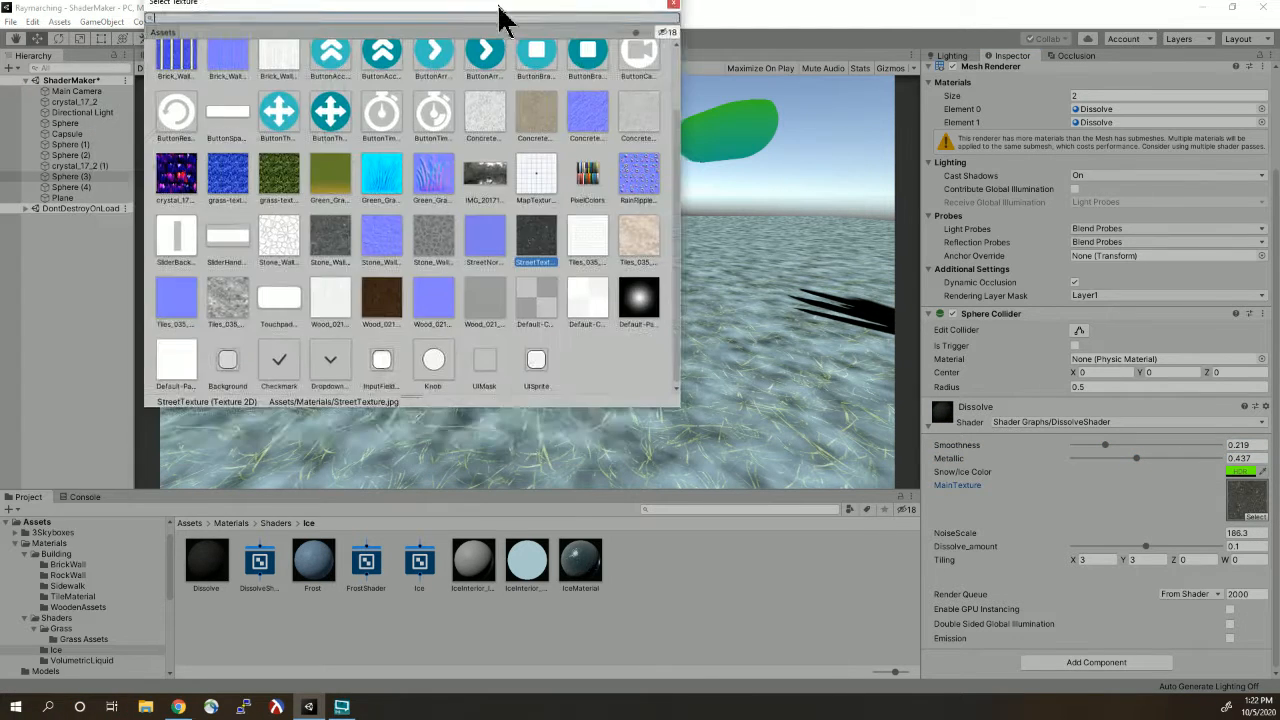
{"action": "left_click_drag", "start_coordinate": [500, 10], "coordinate": [470, 124]}
{"action": "scroll", "coordinate": [417, 323], "scroll_direction": "up", "scroll_amount": 2}
{"action": "left_click", "coordinate": [509, 182]}
{"action": "left_click", "coordinate": [645, 113]}
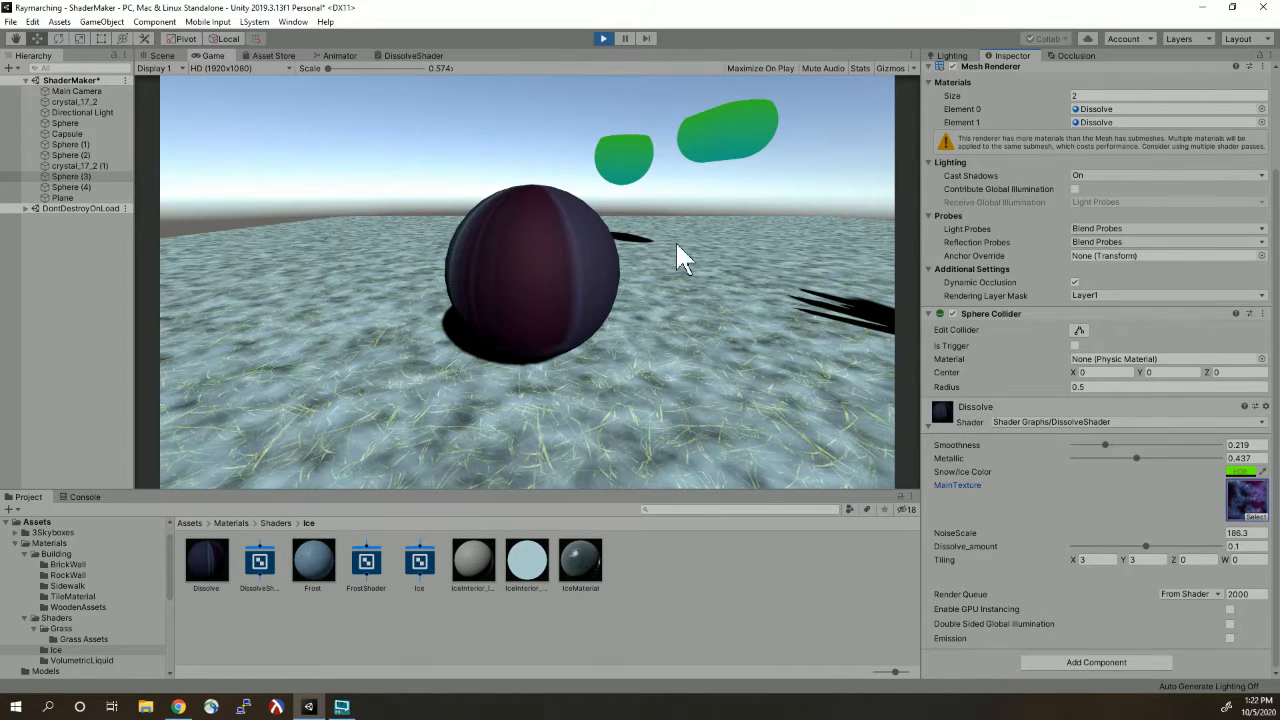
{"action": "left_click", "coordinate": [1255, 516]}
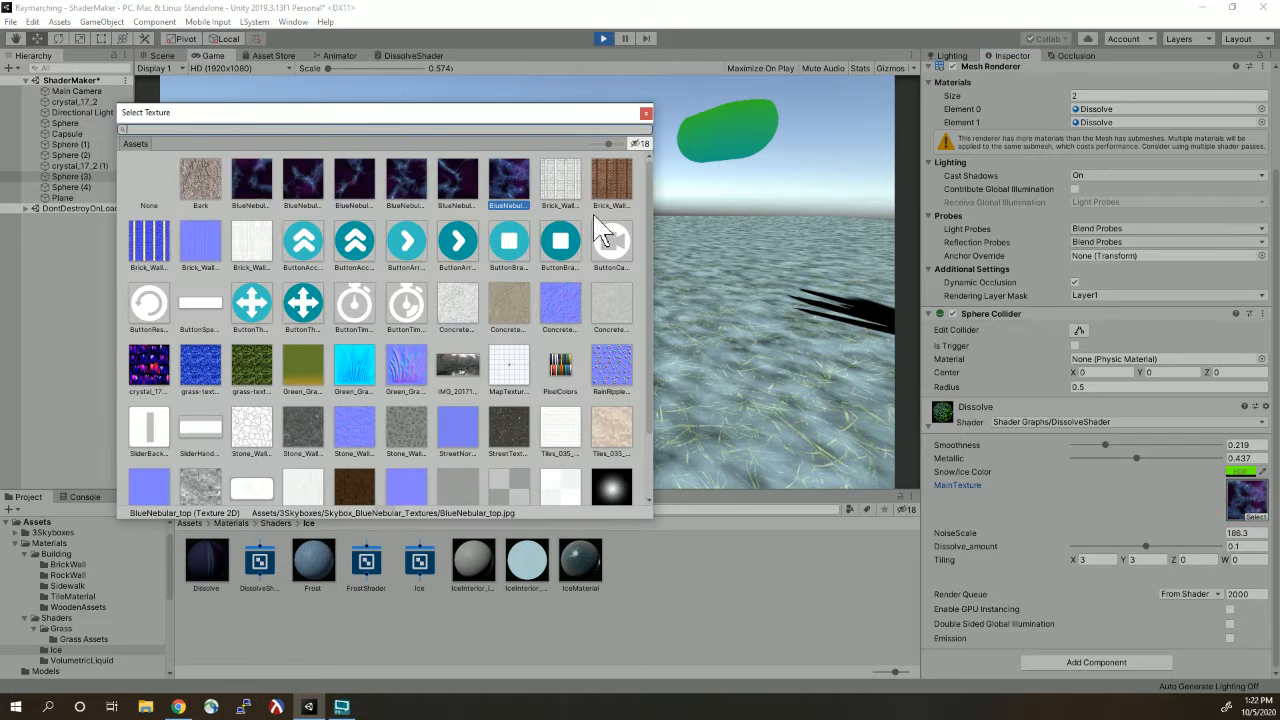
{"action": "left_click", "coordinate": [509, 432]}
{"action": "left_click", "coordinate": [645, 113]}
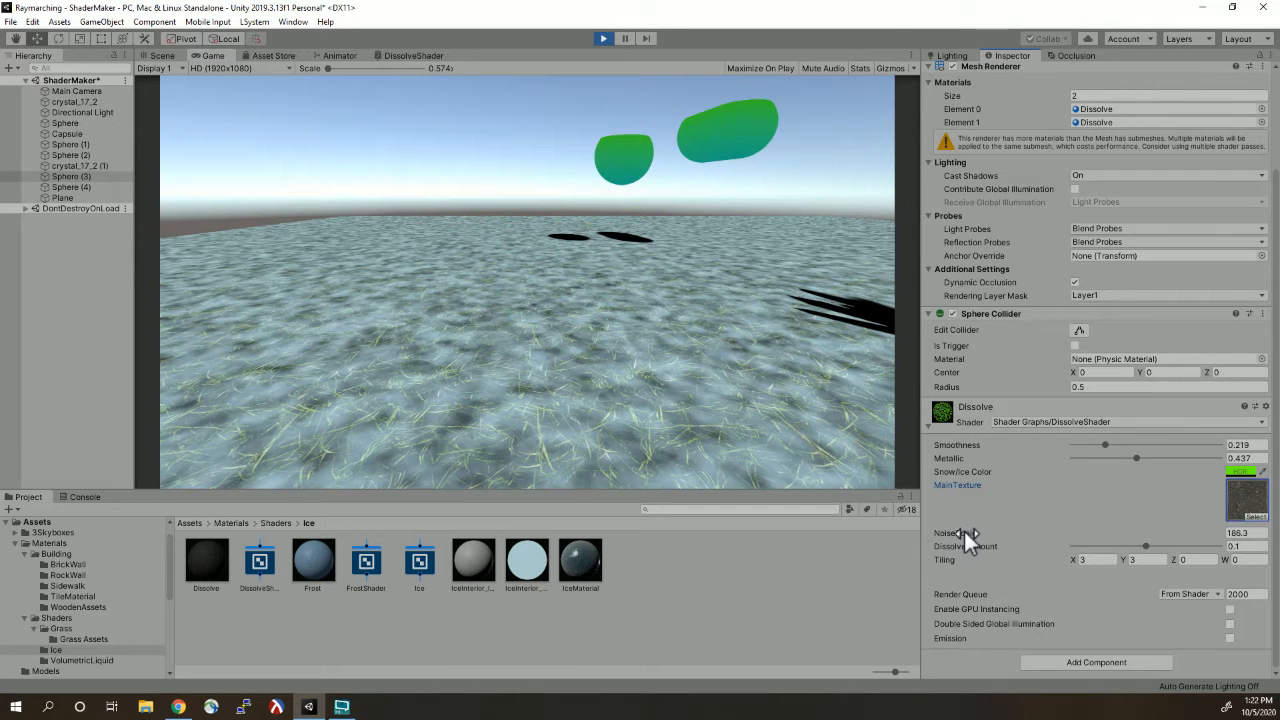
- Set the Dissolve material's NoiseScale to about 168.9 and vary its Dissolve_amount between 0 and about 0.16, returning it to 0.1
{"action": "left_click_drag", "start_coordinate": [964, 535], "coordinate": [1092, 541]}
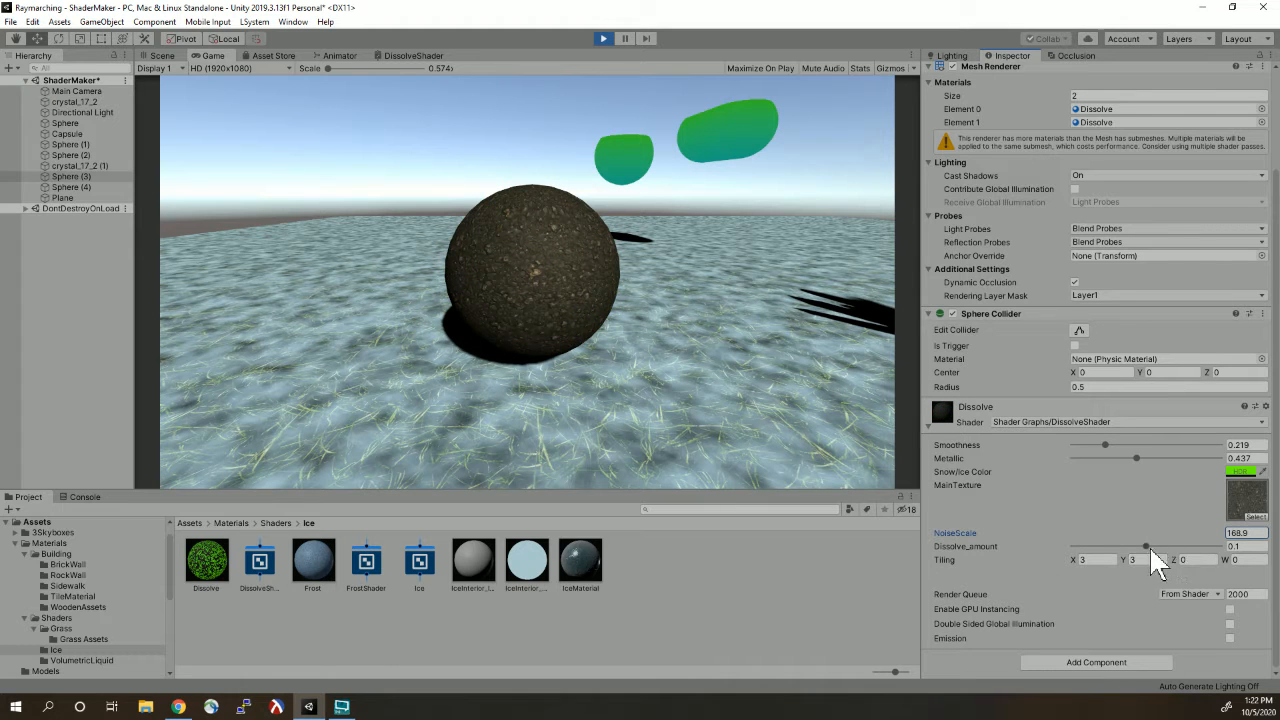
{"action": "left_click_drag", "start_coordinate": [1147, 547], "coordinate": [1181, 548]}
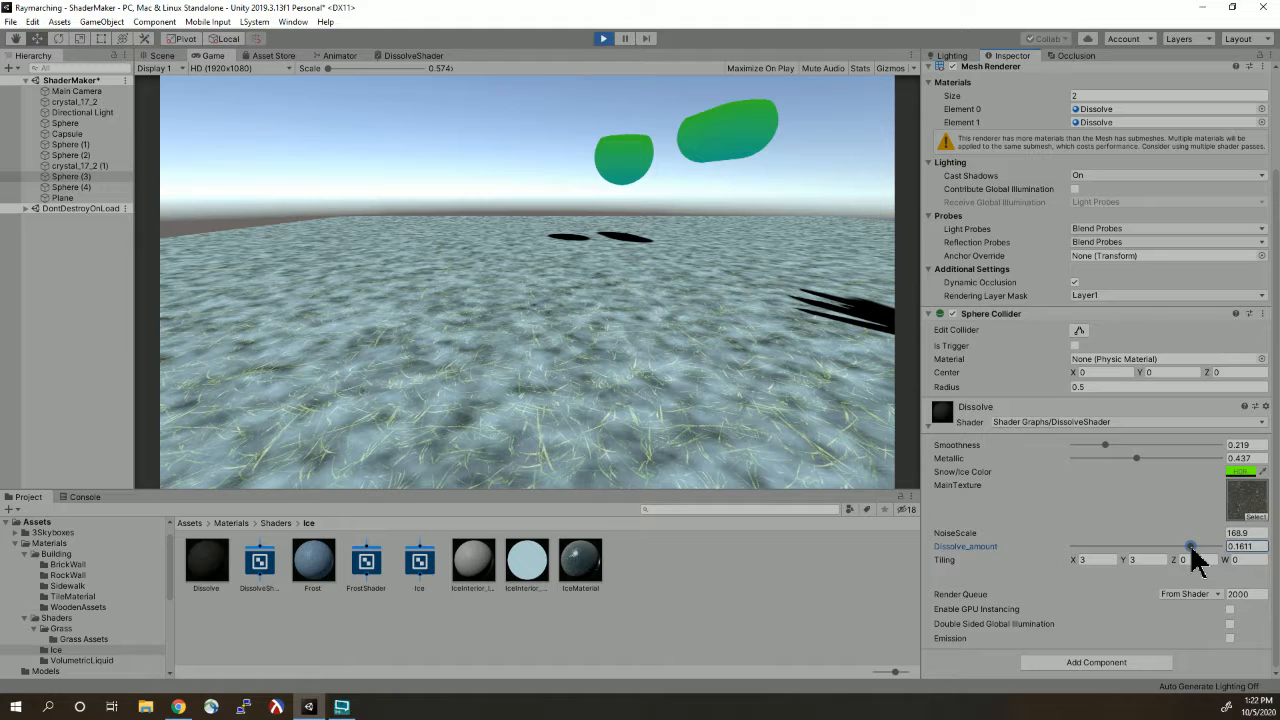
{"action": "left_click_drag", "start_coordinate": [1191, 549], "coordinate": [1011, 550]}
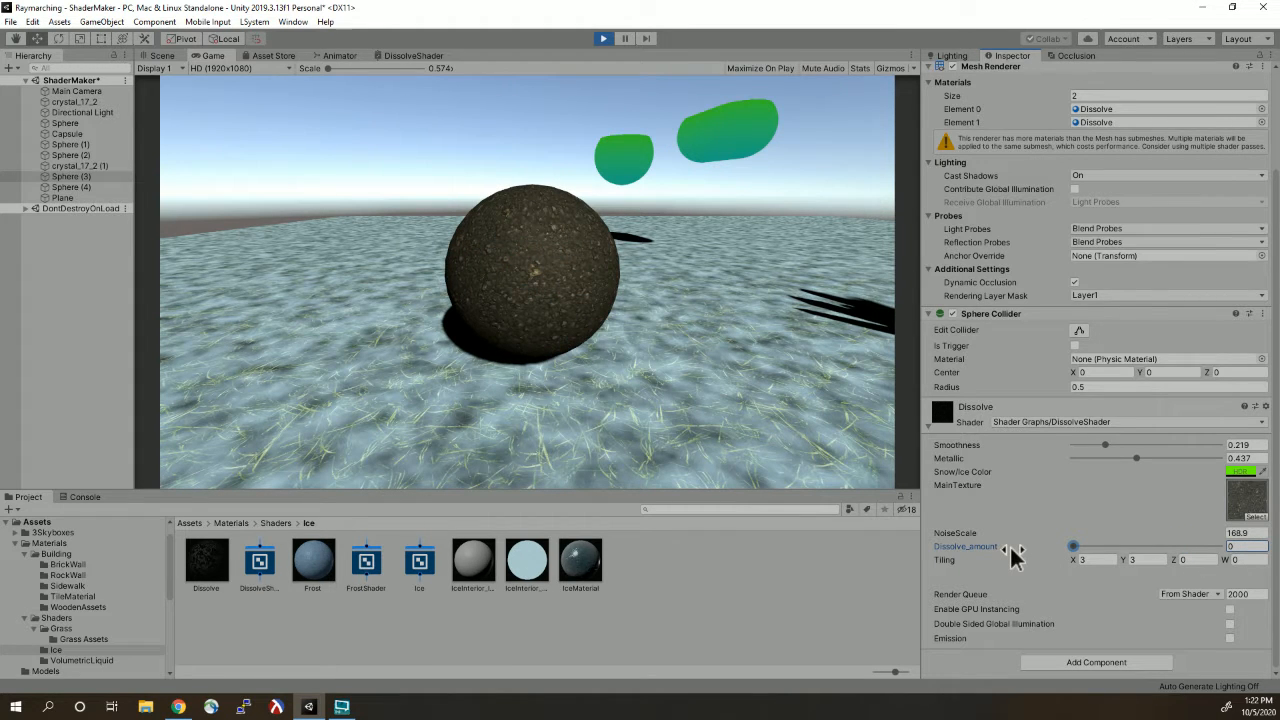
{"action": "left_click_drag", "start_coordinate": [1013, 557], "coordinate": [1153, 594]}
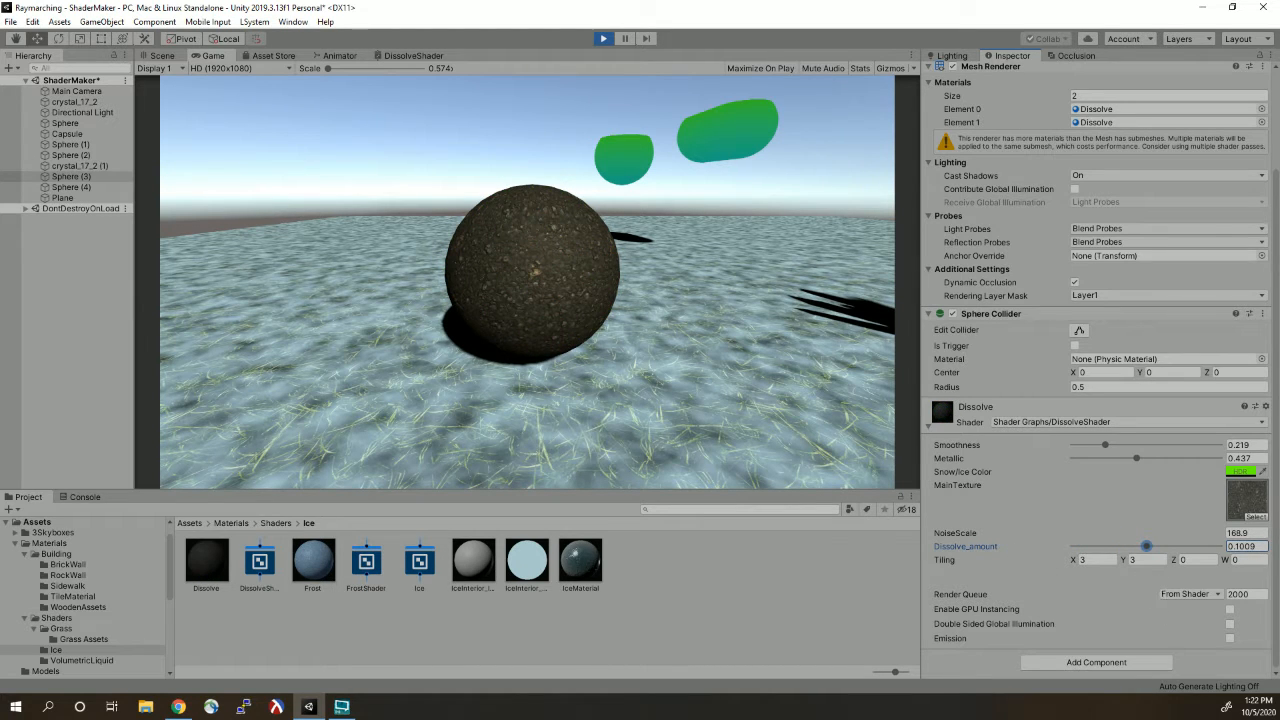
{"action": "left_click_drag", "start_coordinate": [1146, 546], "coordinate": [1145, 546]}
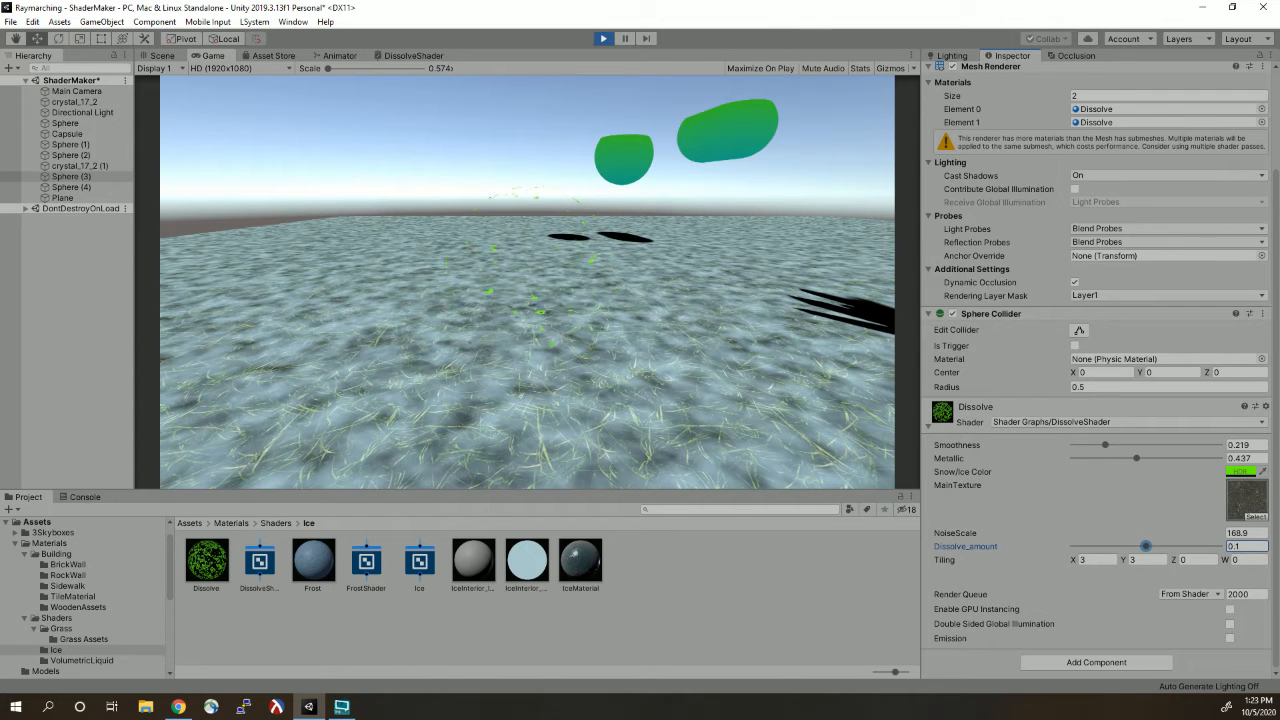
- Try changing the Dissolve material's Tiling and restore X and Y to 3
{"action": "left_click_drag", "start_coordinate": [1073, 563], "coordinate": [1130, 570]}
{"action": "type", "text": "2"}
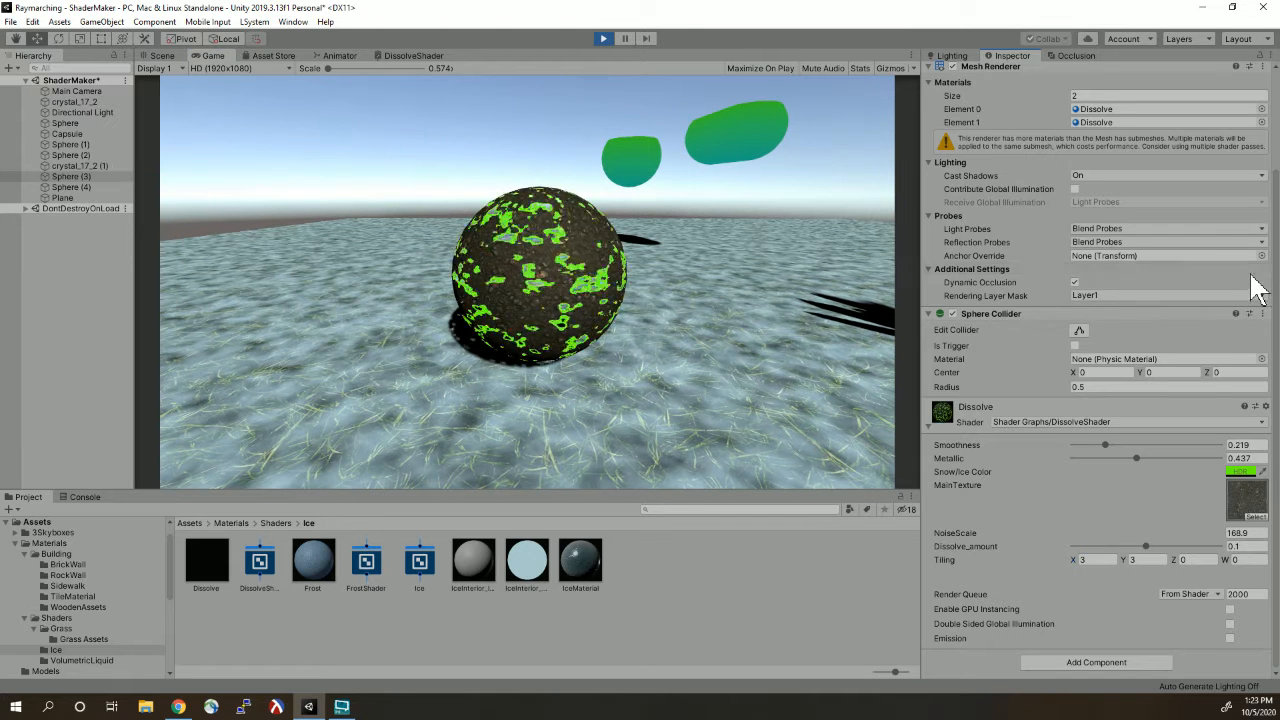
- Move past the dissolving sphere and look at the floating green liquid sphere and capsule
{"action": "key", "text": "s"}
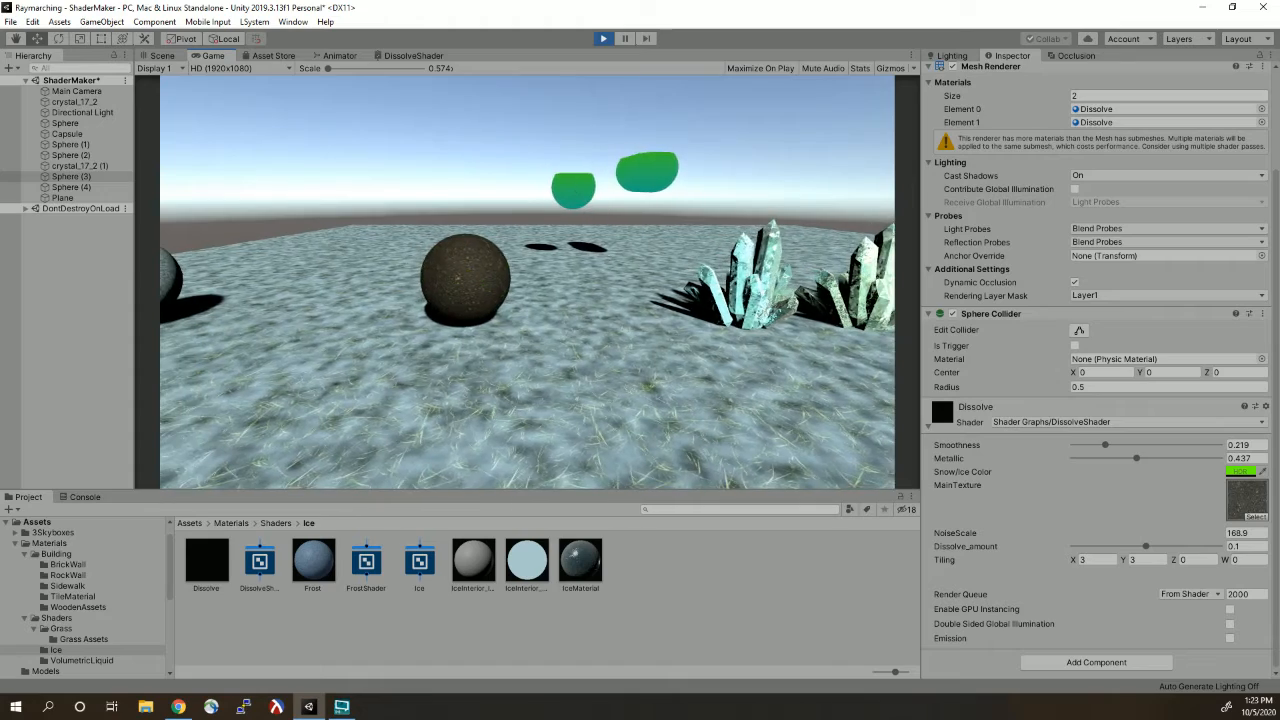
{"action": "key", "text": "w"}
{"action": "key", "text": "w"}
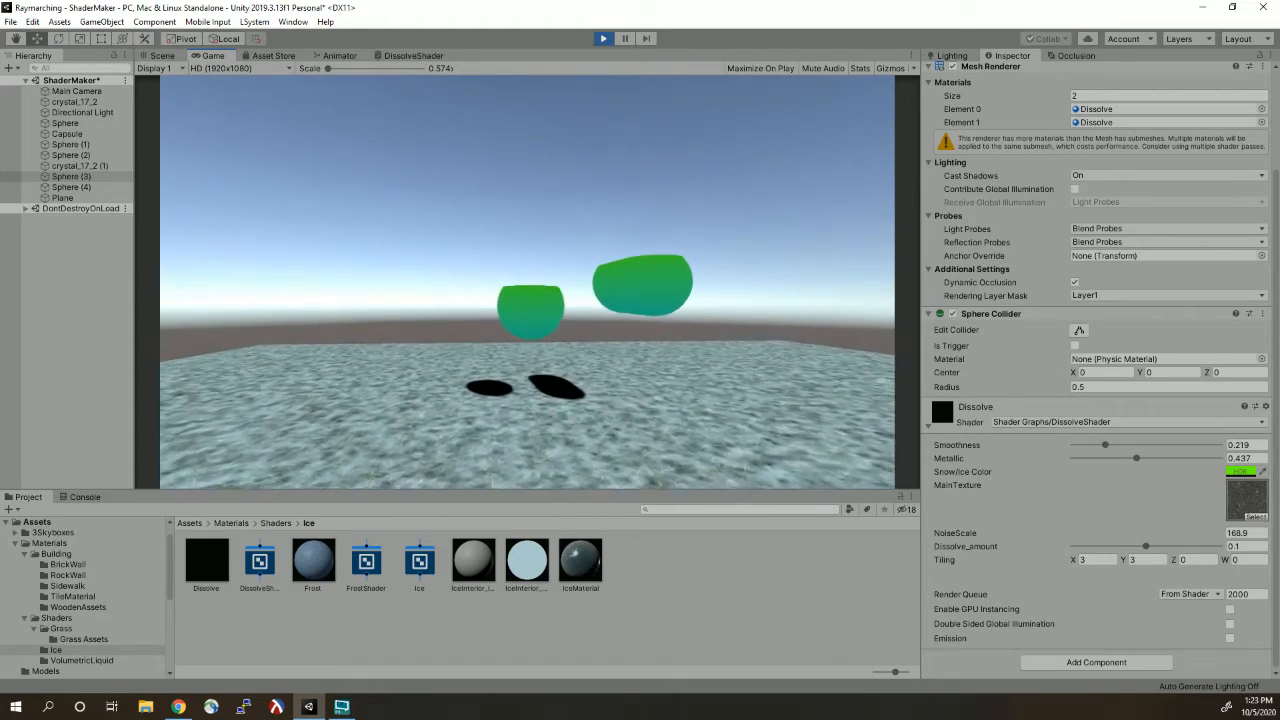
{"action": "key", "text": "s"}
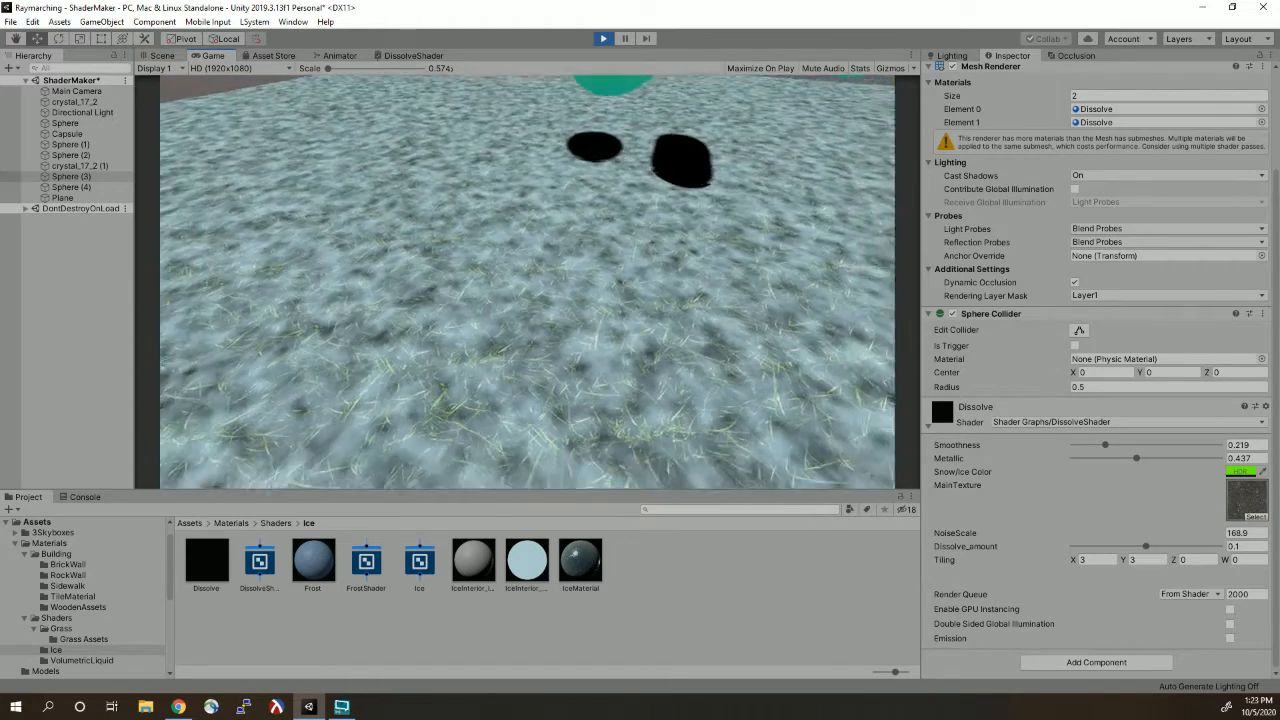
{"action": "key", "text": "w"}
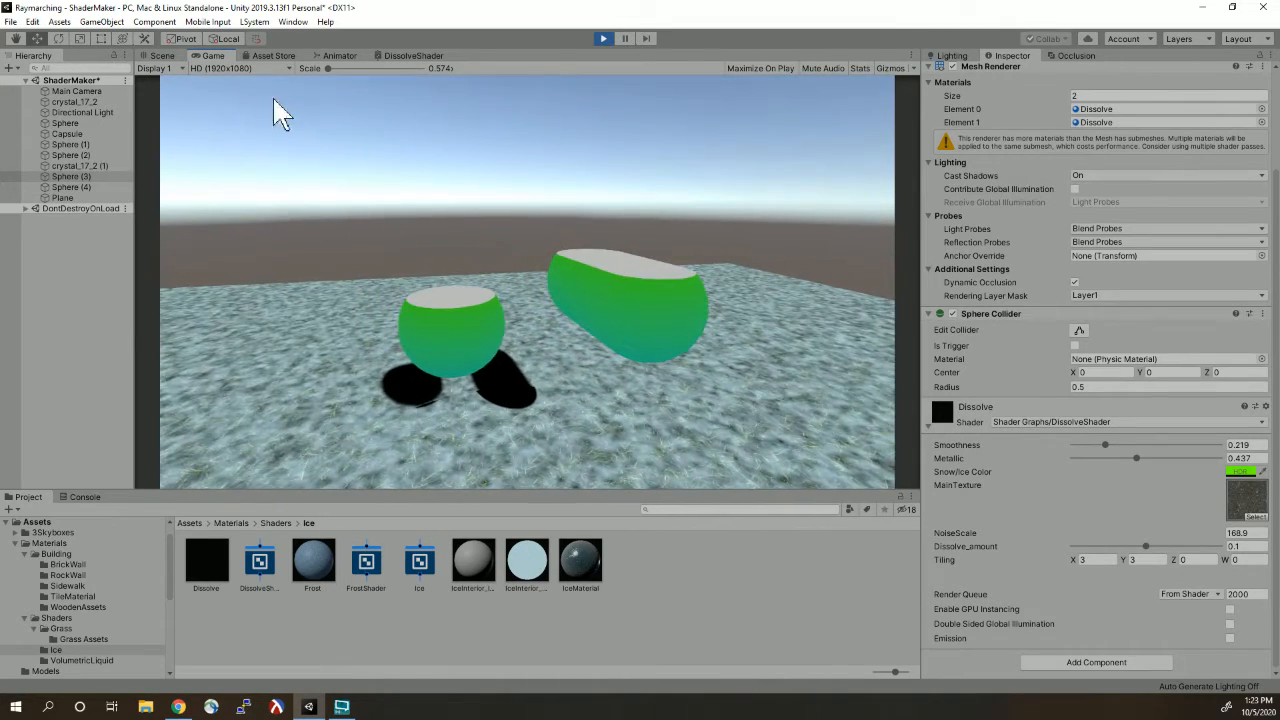
- Rotate the floating green liquid sphere in the scene view to try its liquid wobble and undo the last transform
{"action": "left_click", "coordinate": [160, 52]}
{"action": "scroll", "coordinate": [464, 193], "scroll_direction": "up", "scroll_amount": 6}
{"action": "left_click_drag", "start_coordinate": [448, 226], "coordinate": [391, 200], "text": "alt"}
{"action": "scroll", "coordinate": [581, 269], "scroll_direction": "up", "scroll_amount": 6}
{"action": "left_click", "coordinate": [443, 234]}
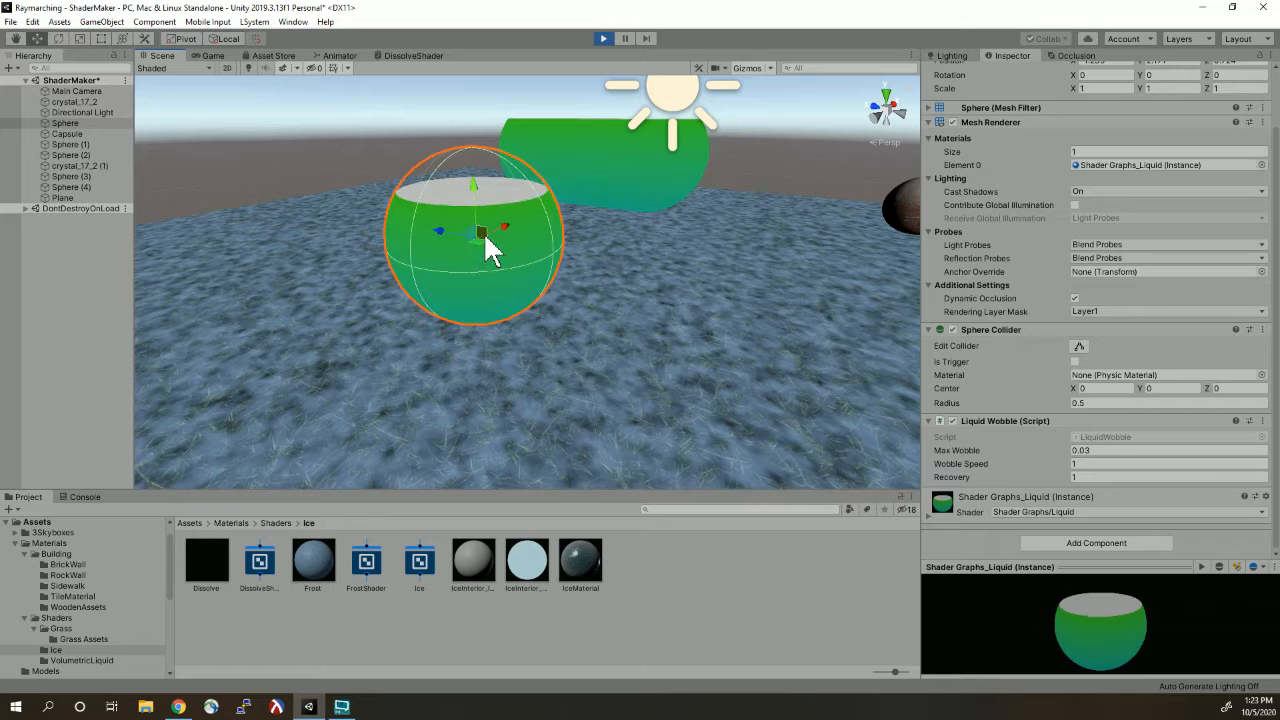
{"action": "key", "text": "e"}
{"action": "mouse_move", "coordinate": [501, 226]}
{"action": "left_mouse_down"}
{"action": "mouse_move", "coordinate": [500, 210]}
{"action": "mouse_move", "coordinate": [487, 231]}
{"action": "left_mouse_up"}
{"action": "key", "text": "ctrl+z"}
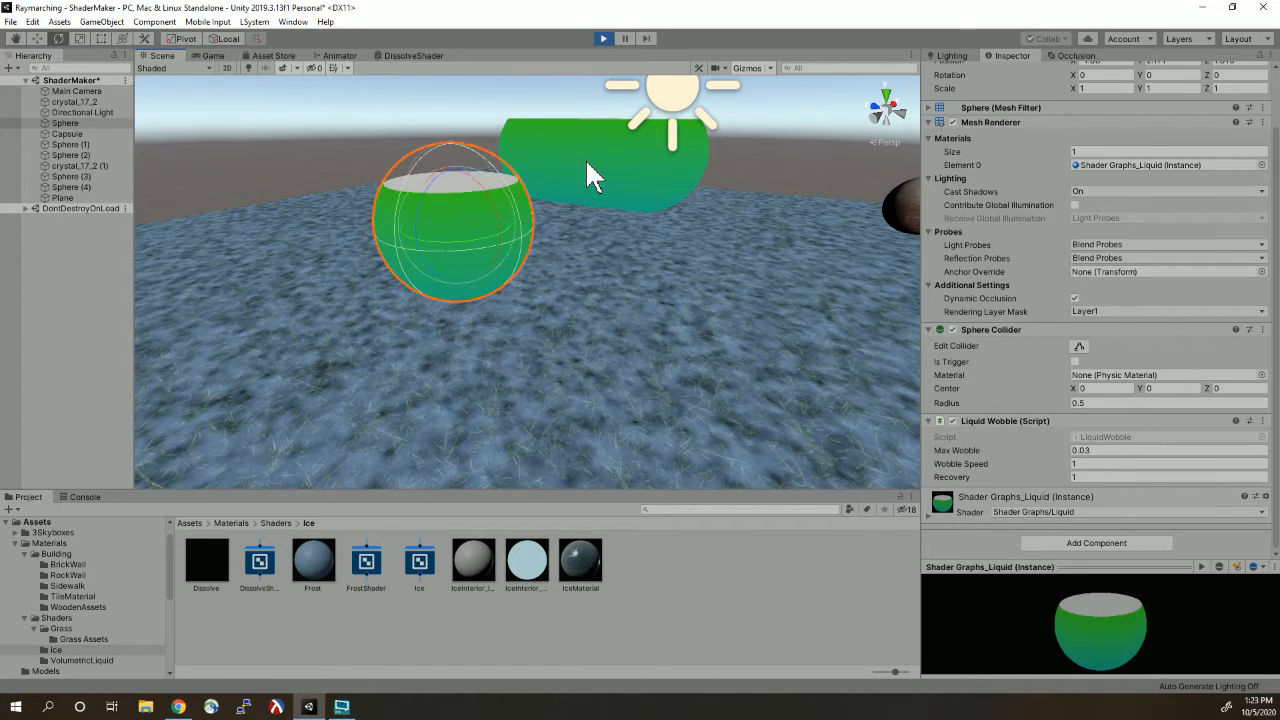
- Select the green liquid capsule and move or rotate it in the scene view to try its liquid wobble
{"action": "left_click", "coordinate": [595, 168]}
{"action": "mouse_move", "coordinate": [624, 179]}
{"action": "left_mouse_down"}
{"action": "mouse_move", "coordinate": [608, 164]}
{"action": "mouse_move", "coordinate": [605, 232]}
{"action": "mouse_move", "coordinate": [683, 265]}
{"action": "mouse_move", "coordinate": [594, 277]}
{"action": "mouse_move", "coordinate": [634, 240]}
{"action": "mouse_move", "coordinate": [590, 193]}
{"action": "mouse_move", "coordinate": [640, 254]}
{"action": "mouse_move", "coordinate": [574, 169]}
{"action": "mouse_move", "coordinate": [606, 260]}
{"action": "mouse_move", "coordinate": [574, 183]}
{"action": "mouse_move", "coordinate": [514, 100]}
{"action": "mouse_move", "coordinate": [615, 210]}
{"action": "mouse_move", "coordinate": [580, 194]}
{"action": "mouse_move", "coordinate": [623, 198]}
{"action": "mouse_move", "coordinate": [794, 277]}
{"action": "mouse_move", "coordinate": [585, 186]}
{"action": "mouse_move", "coordinate": [674, 240]}
{"action": "mouse_move", "coordinate": [578, 170]}
{"action": "mouse_move", "coordinate": [617, 163]}
{"action": "mouse_move", "coordinate": [626, 209]}
{"action": "mouse_move", "coordinate": [668, 240]}
{"action": "mouse_move", "coordinate": [686, 217]}
{"action": "mouse_move", "coordinate": [646, 131]}
{"action": "mouse_move", "coordinate": [625, 197]}
{"action": "mouse_move", "coordinate": [630, 185]}
{"action": "left_mouse_up"}
{"action": "key", "text": "w"}
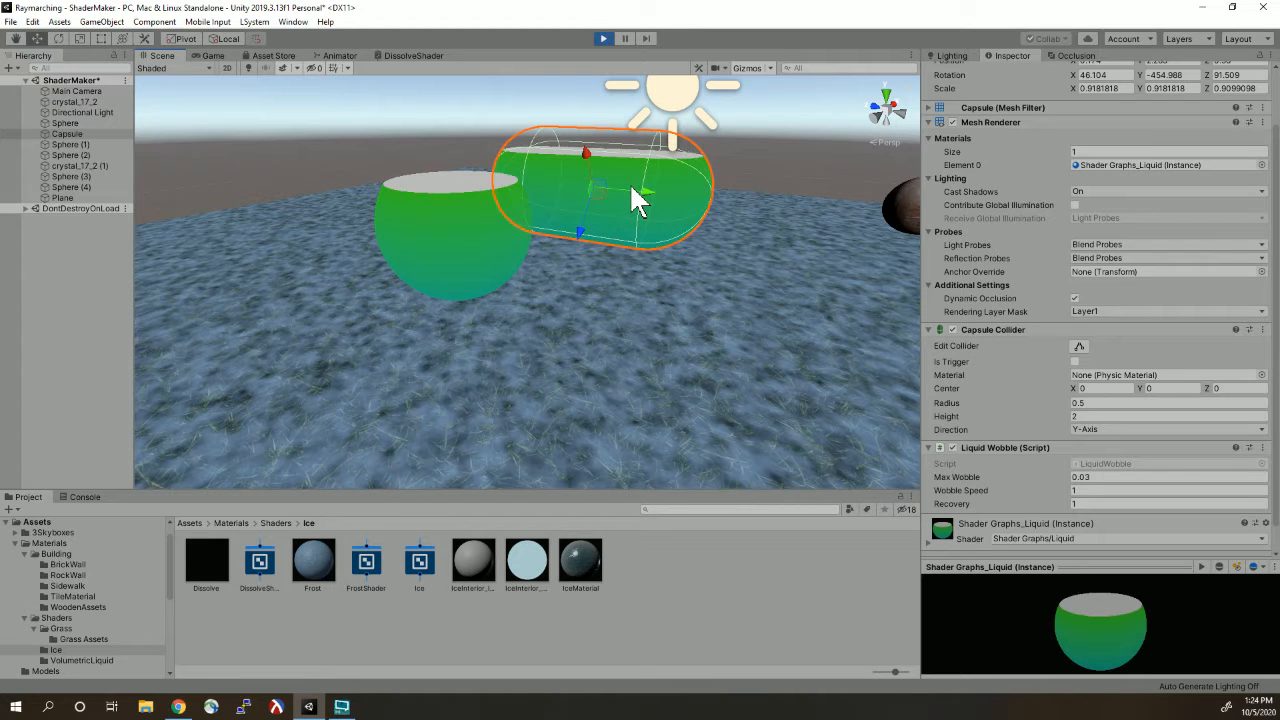
- Look at the liquid objects in the game view and travel past the ice crystals to the brick sphere
{"action": "left_click", "coordinate": [212, 56]}
{"action": "key", "text": "s"}
{"action": "key", "text": "d"}
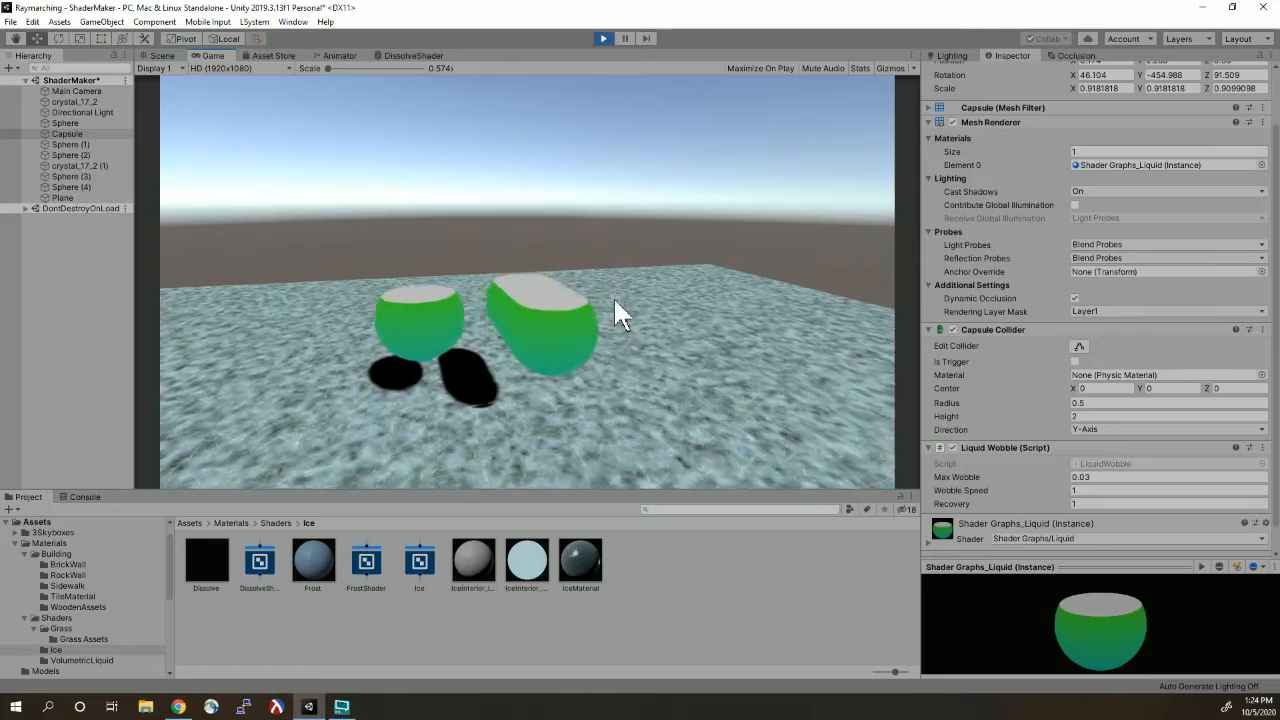
{"action": "key", "text": "s"}
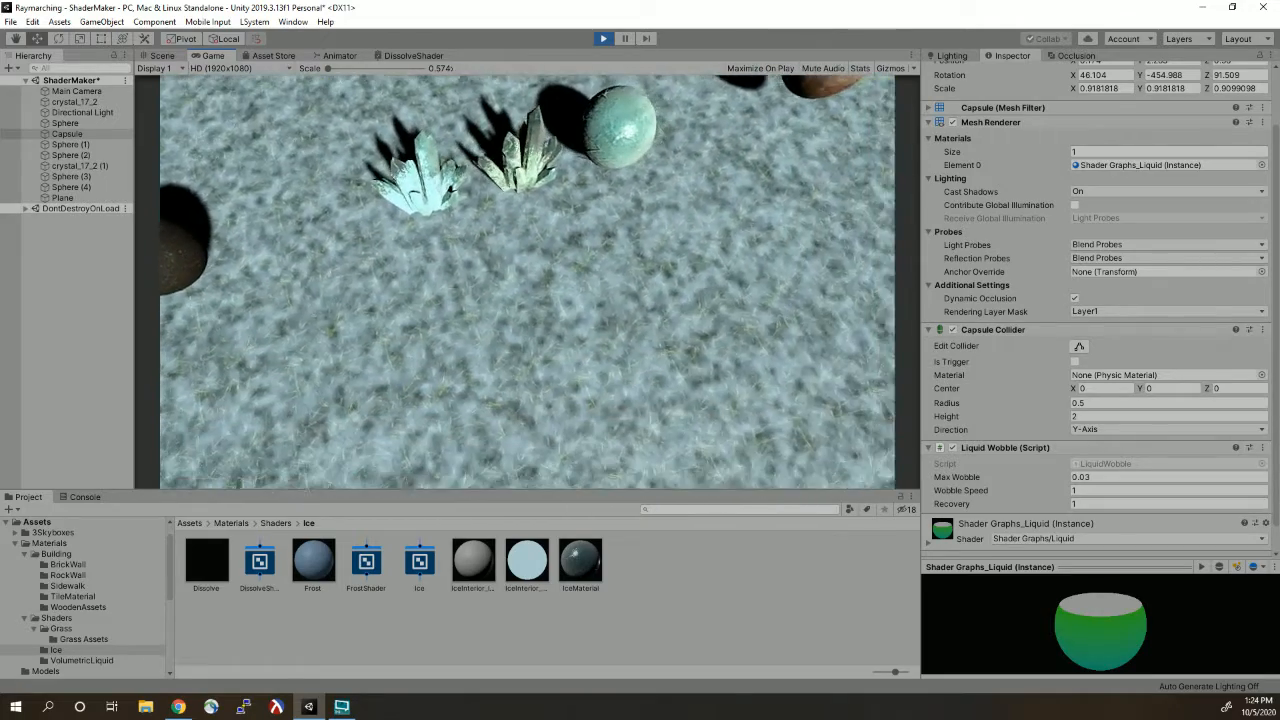
{"action": "key", "text": "Escape"}
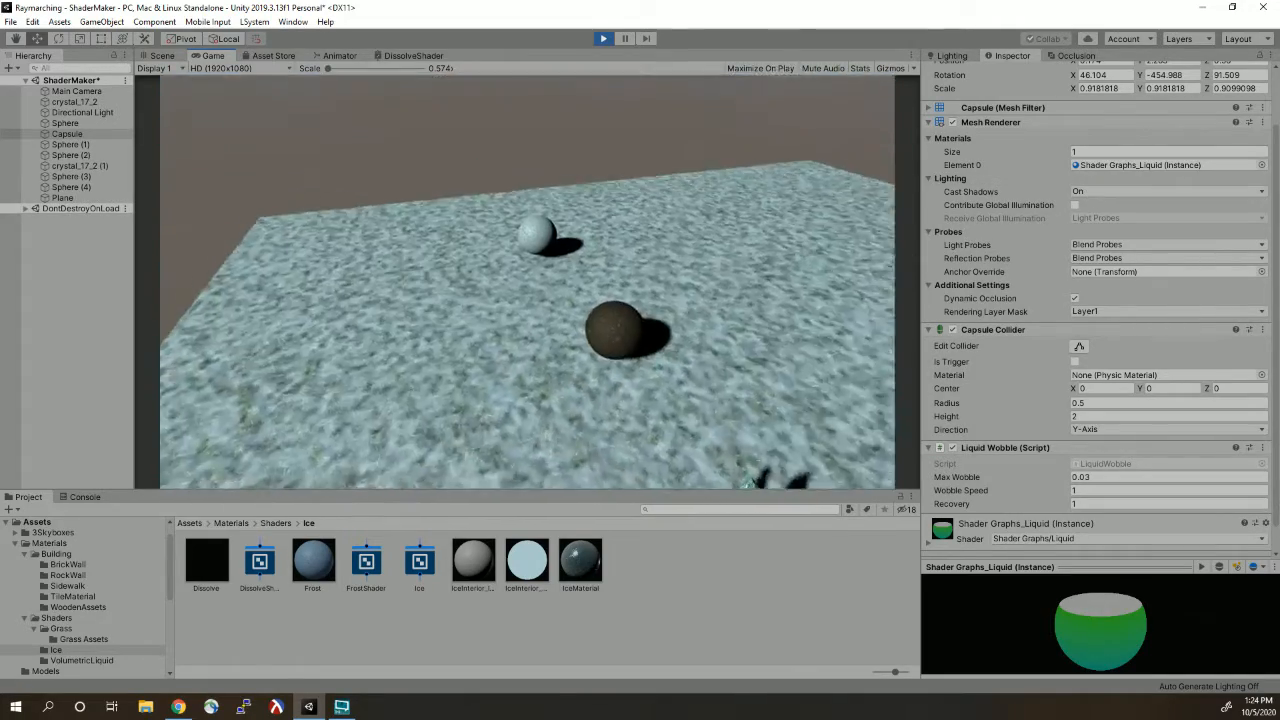
{"action": "key", "text": "s"}
{"action": "key", "text": "w"}
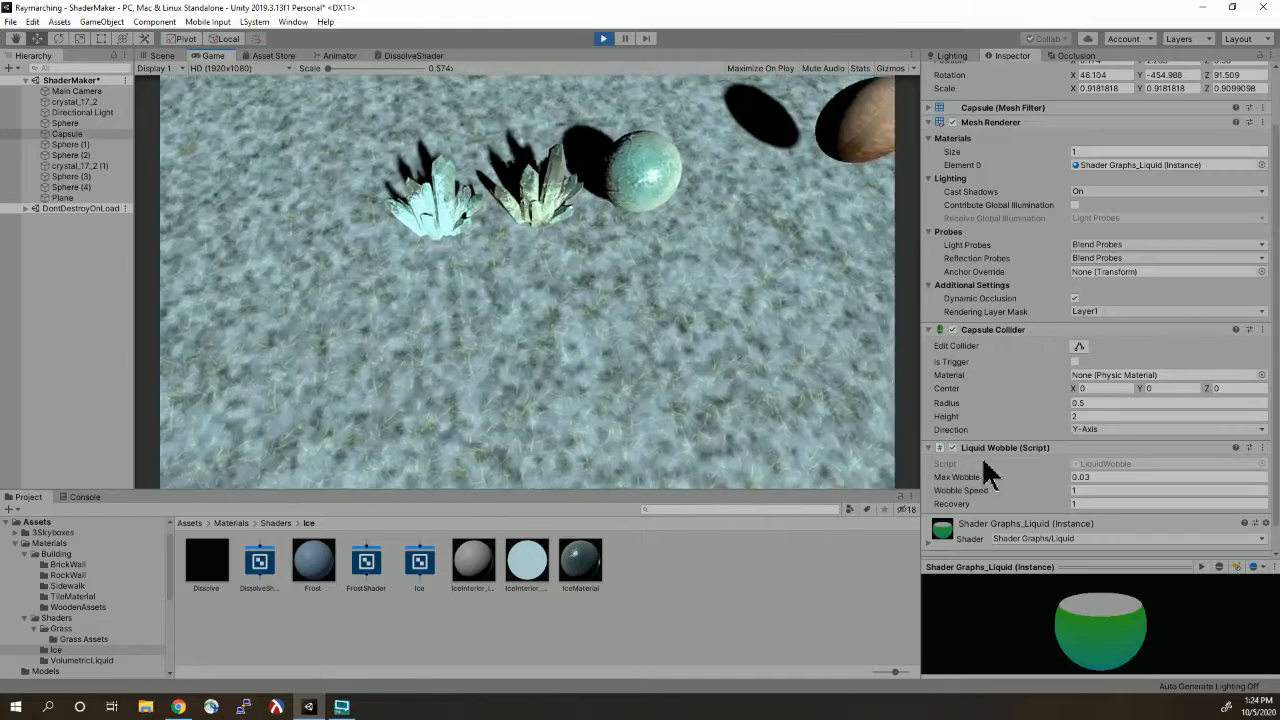
{"action": "key", "text": "w"}
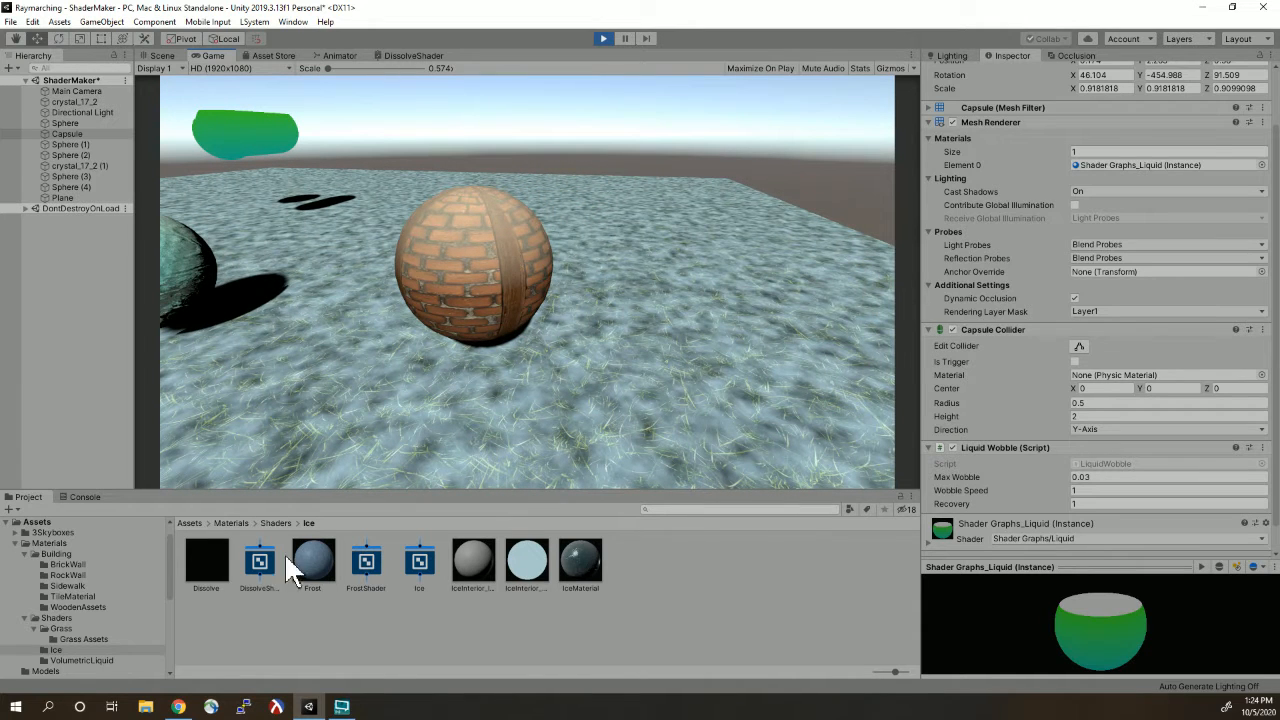
- Open the DustSnow material from the Shaders folder, try a Dust Direction Y of 3.5 and restore it to 1
{"action": "left_click", "coordinate": [270, 524]}
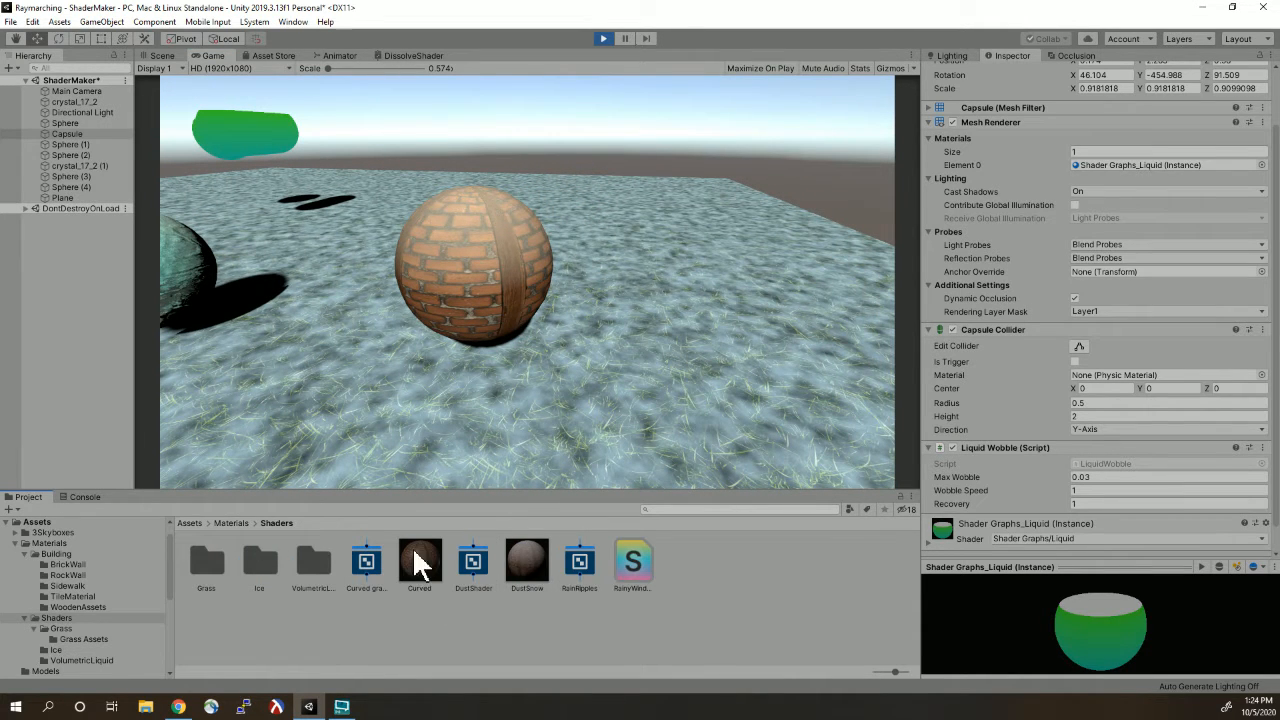
{"action": "left_click", "coordinate": [526, 570]}
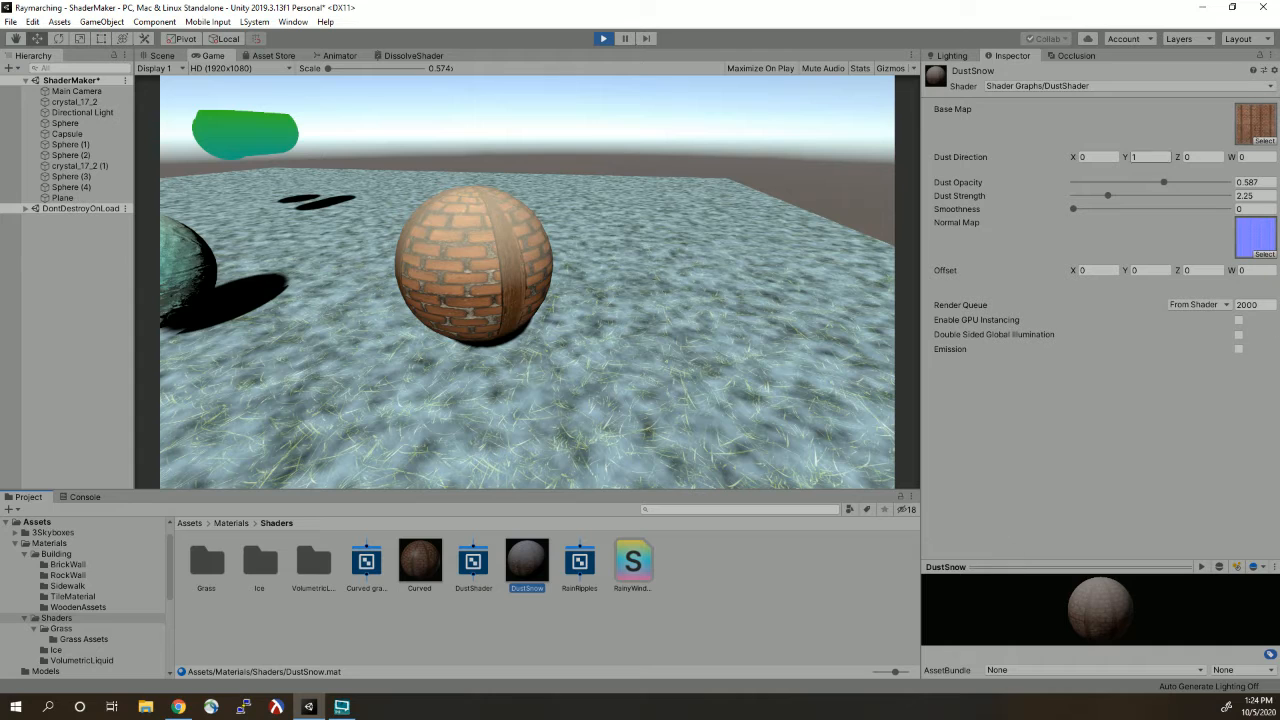
{"action": "mouse_move", "coordinate": [1123, 157]}
{"action": "left_mouse_down"}
{"action": "mouse_move", "coordinate": [1256, 177]}
{"action": "mouse_move", "coordinate": [1100, 175]}
{"action": "left_mouse_up"}
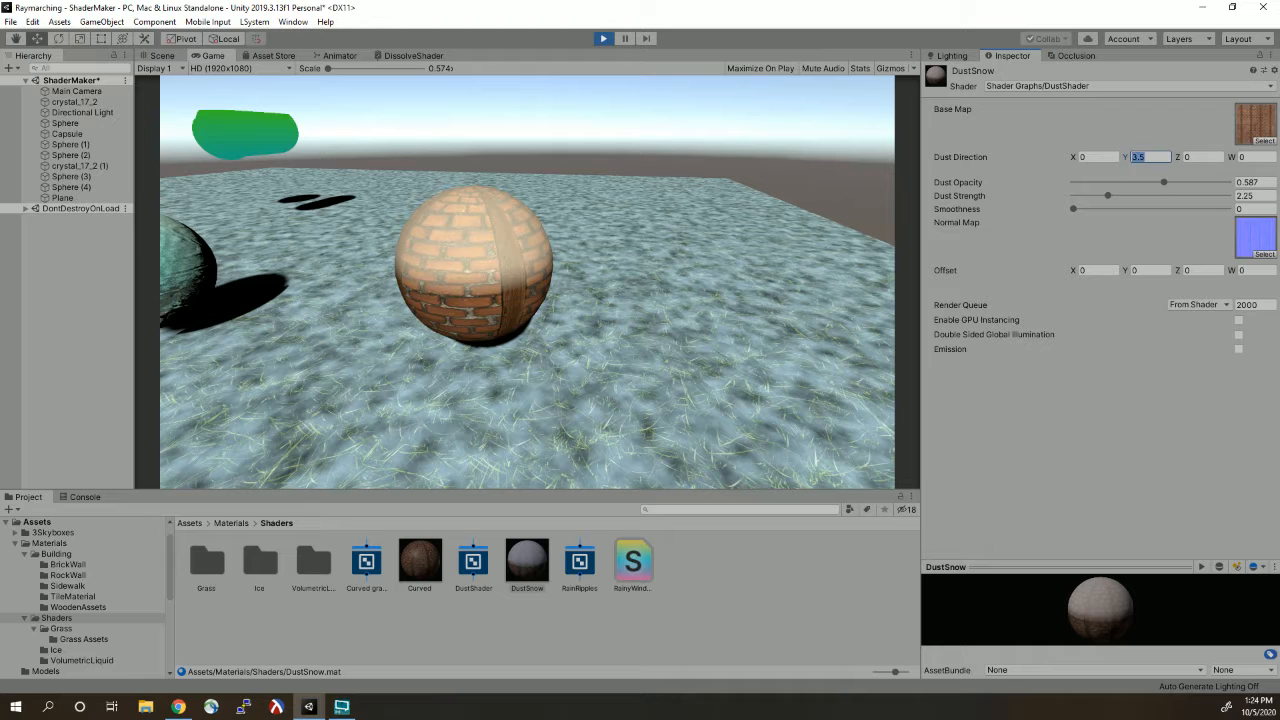
{"action": "type", "text": "1"}
- Try a Dust Direction X of -0.76, view the brick sphere from its dusty side, and reset X to 0
{"action": "mouse_move", "coordinate": [1090, 172]}
{"action": "left_mouse_down"}
{"action": "mouse_move", "coordinate": [1106, 177]}
{"action": "mouse_move", "coordinate": [1074, 165]}
{"action": "mouse_move", "coordinate": [1068, 175]}
{"action": "left_mouse_up"}
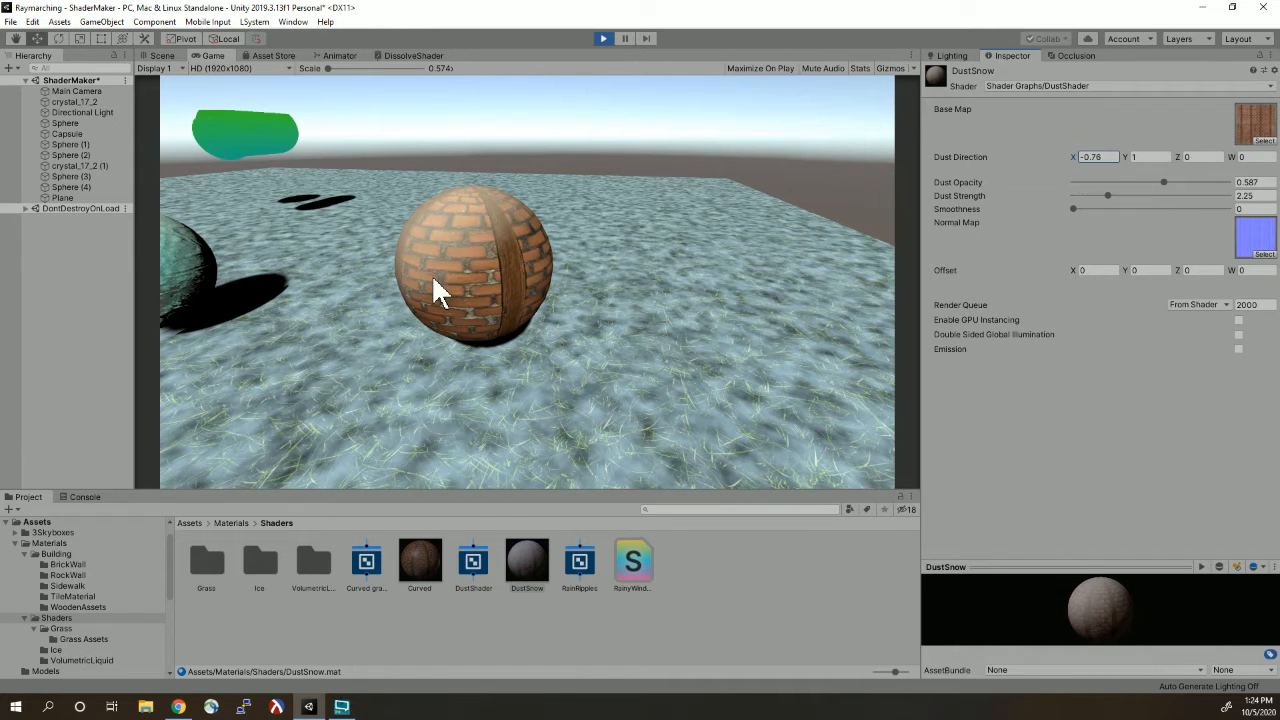
{"action": "left_click", "coordinate": [477, 269]}
{"action": "key", "text": "a"}
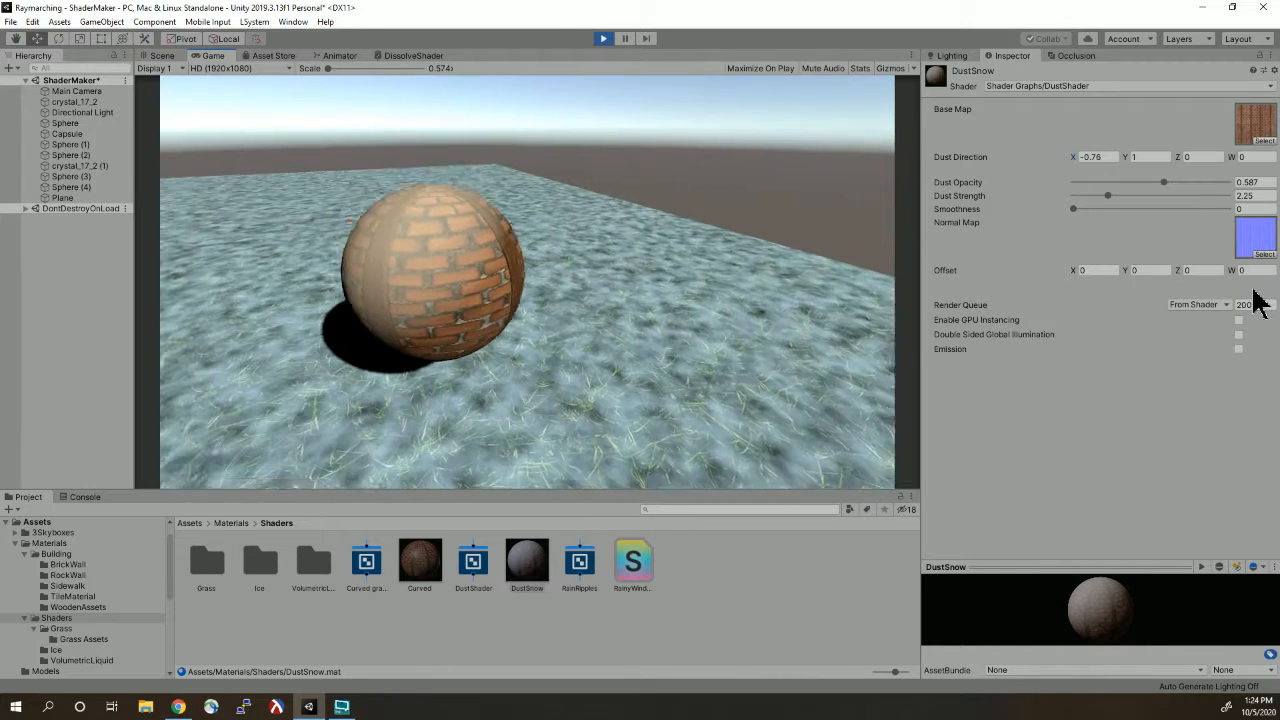
{"action": "key", "text": "d"}
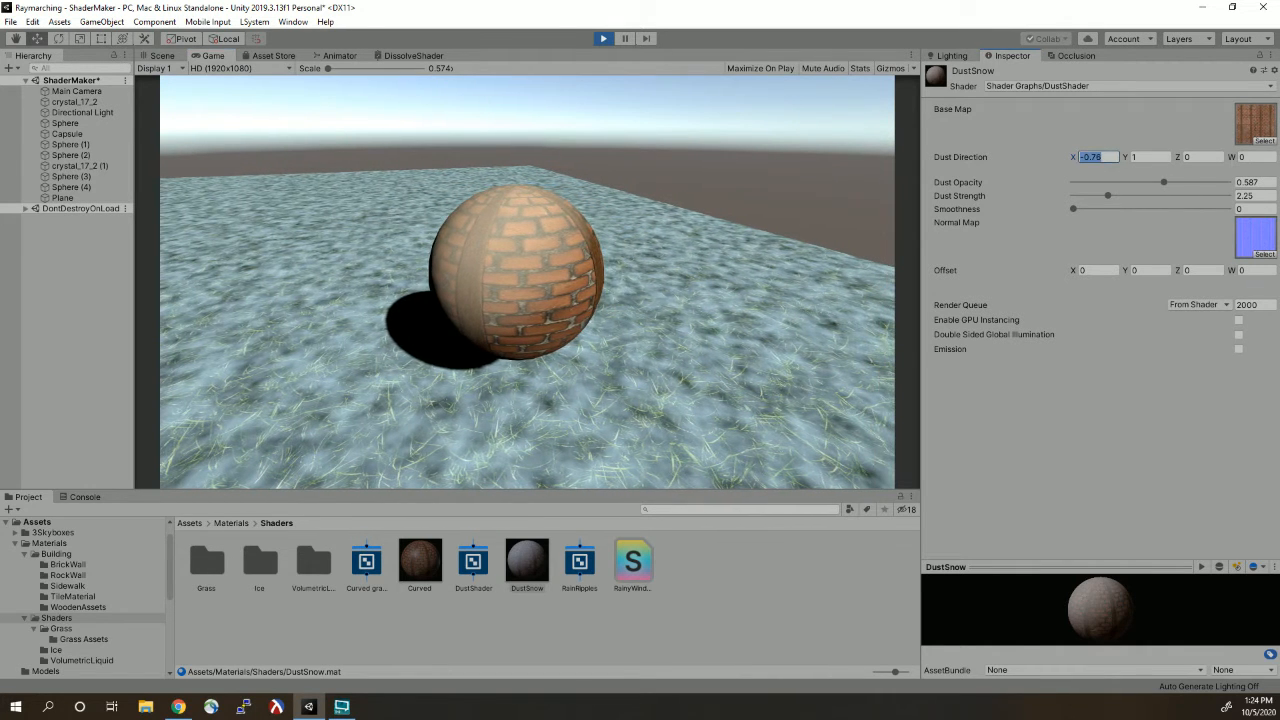
{"action": "type", "text": "0"}
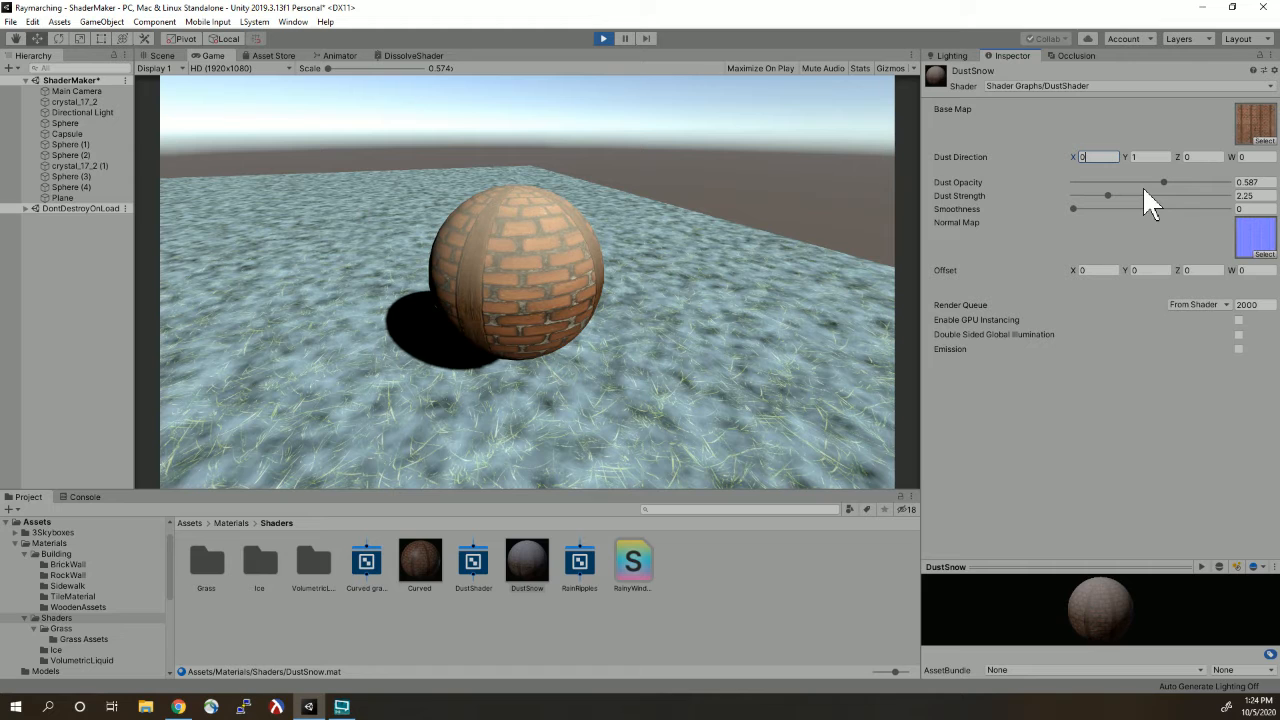
- Try lowering DustSnow's Dust Opacity to about 0.251, set it to 1 and raise Dust Strength to 4.79
{"action": "left_click_drag", "start_coordinate": [1163, 183], "coordinate": [1128, 185]}
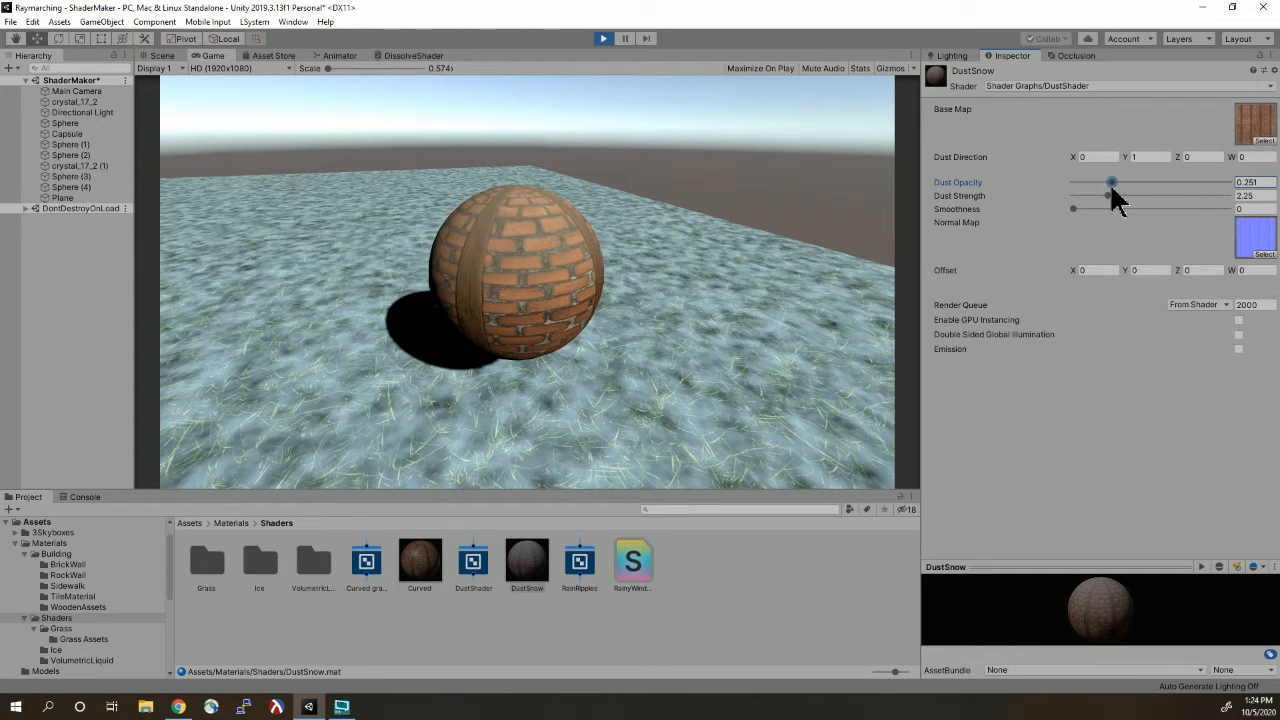
{"action": "left_click_drag", "start_coordinate": [1117, 186], "coordinate": [1228, 183]}
{"action": "left_click_drag", "start_coordinate": [1107, 196], "coordinate": [1155, 218]}
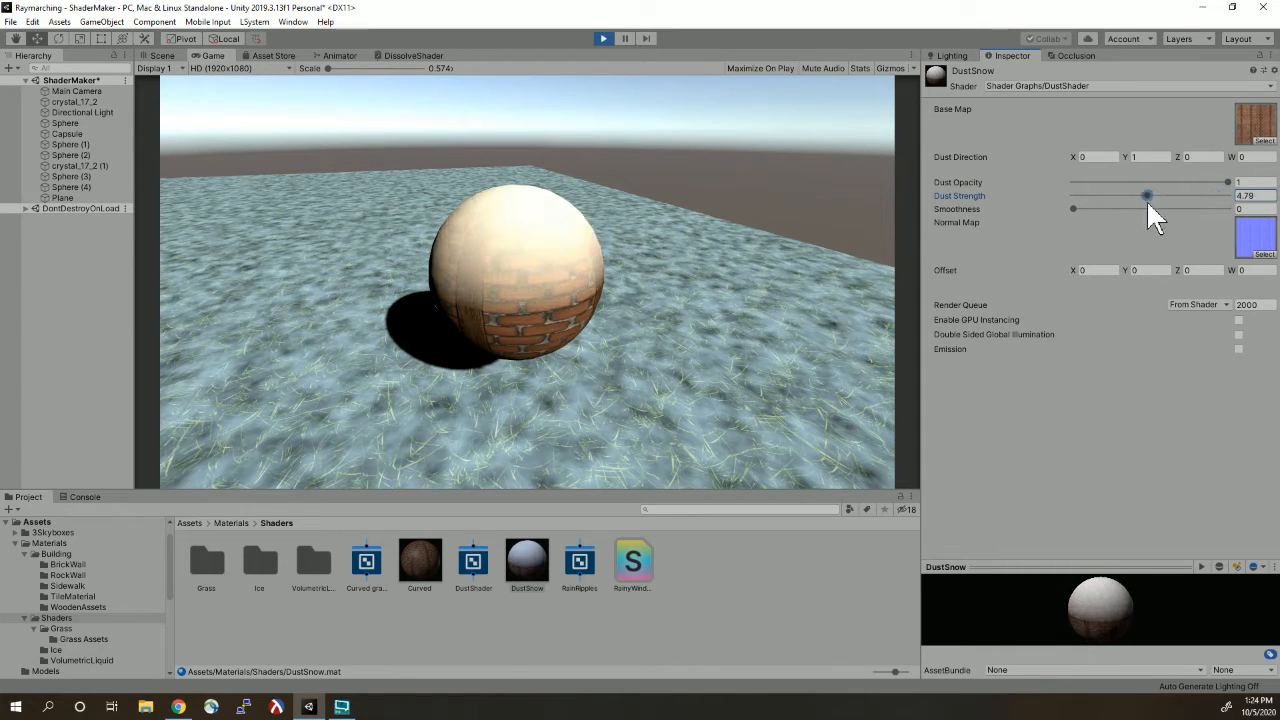
{"action": "left_click", "coordinate": [1074, 210]}
- Move around the dust-covered brick sphere and back away to view it together with the other shader objects
{"action": "left_click", "coordinate": [674, 282]}
{"action": "key", "text": "d"}
{"action": "key", "text": "d"}
{"action": "key", "text": "a"}
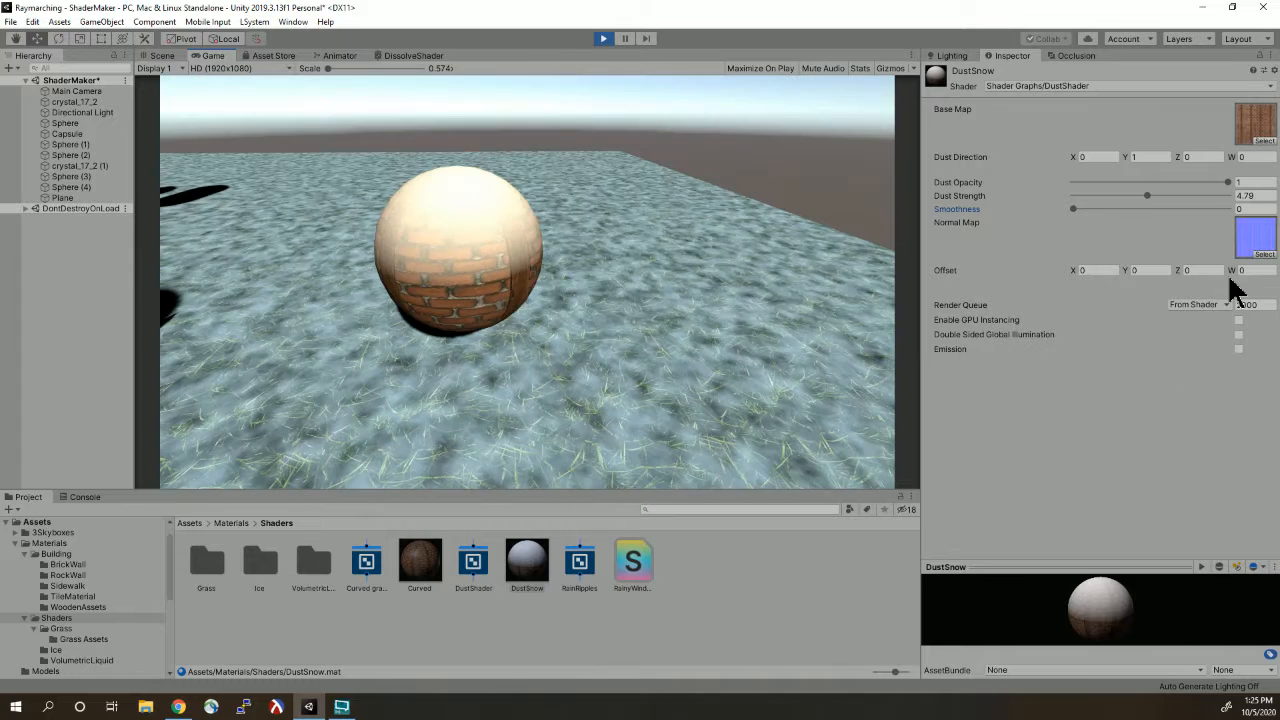
{"action": "key", "text": "d"}
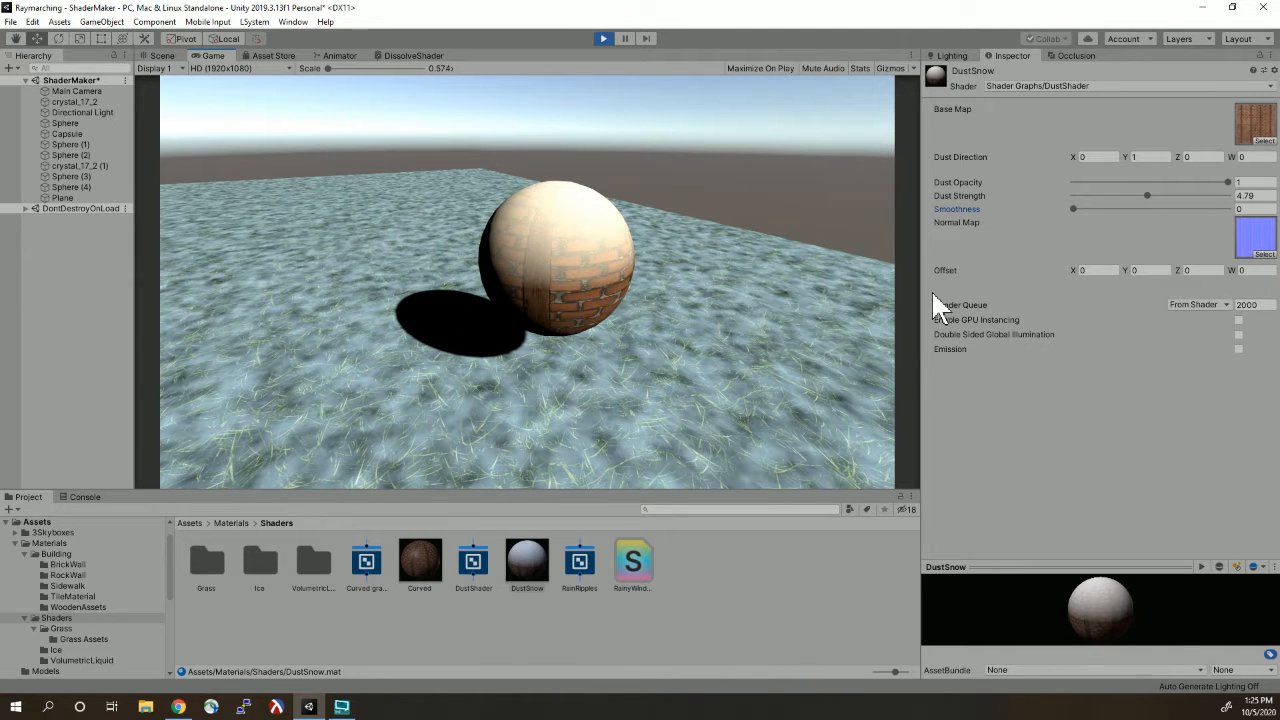
{"action": "key", "text": "d"}
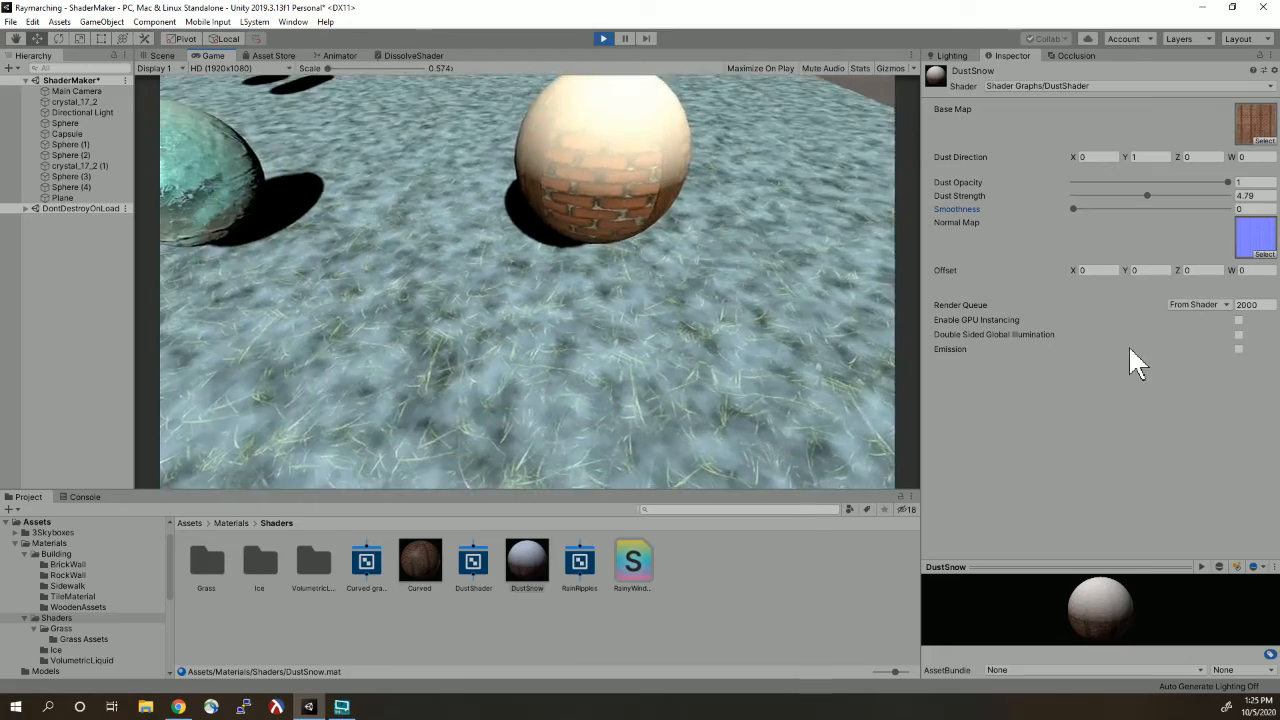
{"action": "key", "text": "s"}
{"action": "key", "text": "s"}
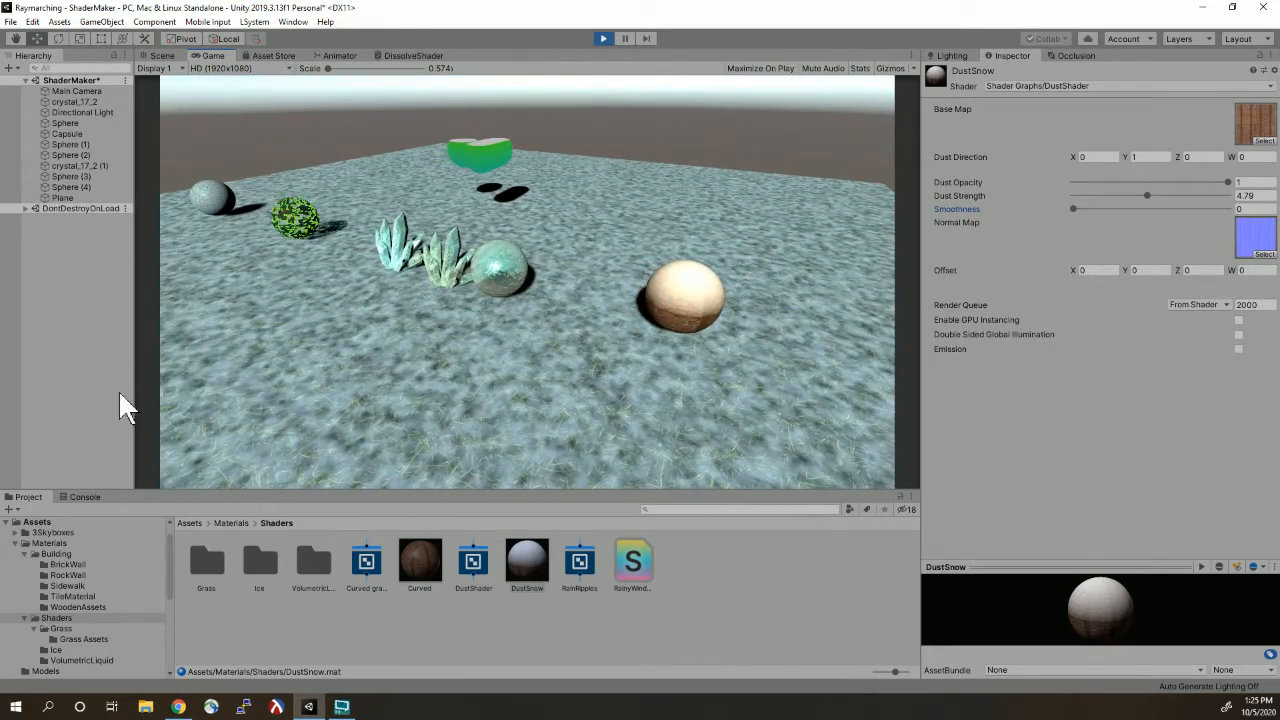
- Check the scene and game views briefly and exit play mode
{"action": "left_click", "coordinate": [85, 236]}
{"action": "left_click", "coordinate": [161, 55]}
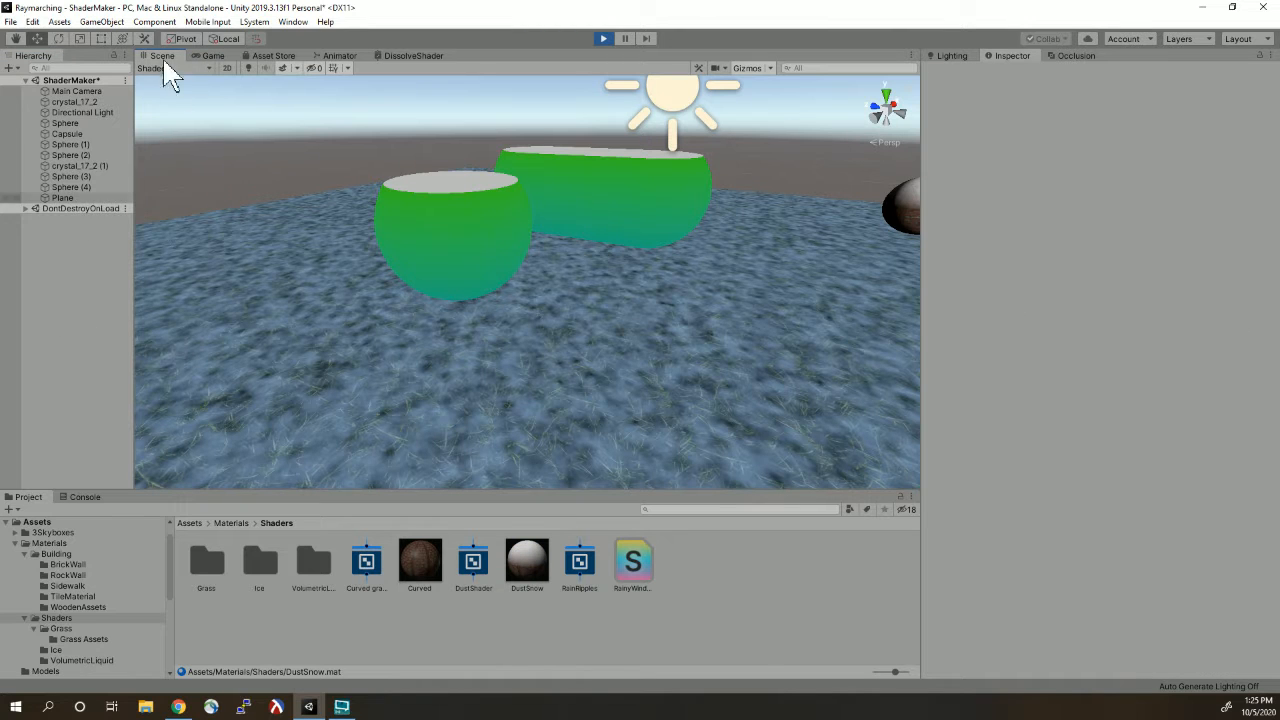
{"action": "left_click", "coordinate": [212, 56]}
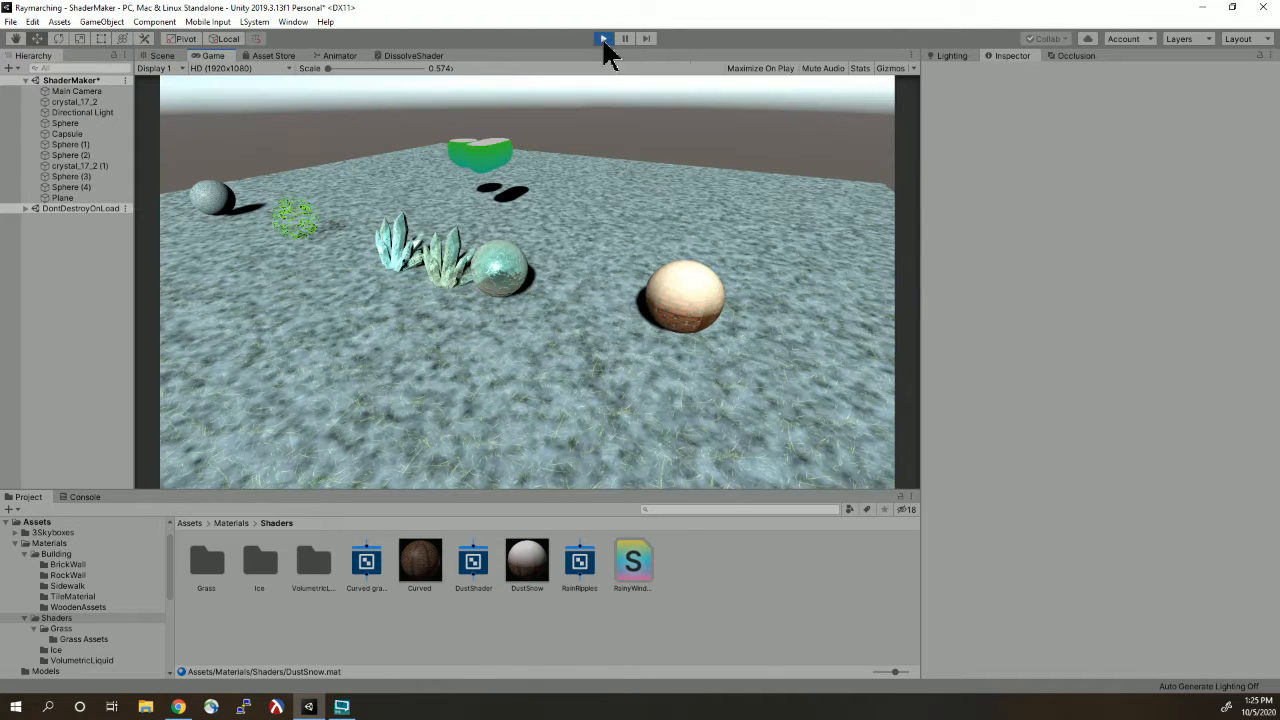
{"action": "left_click", "coordinate": [602, 38]}
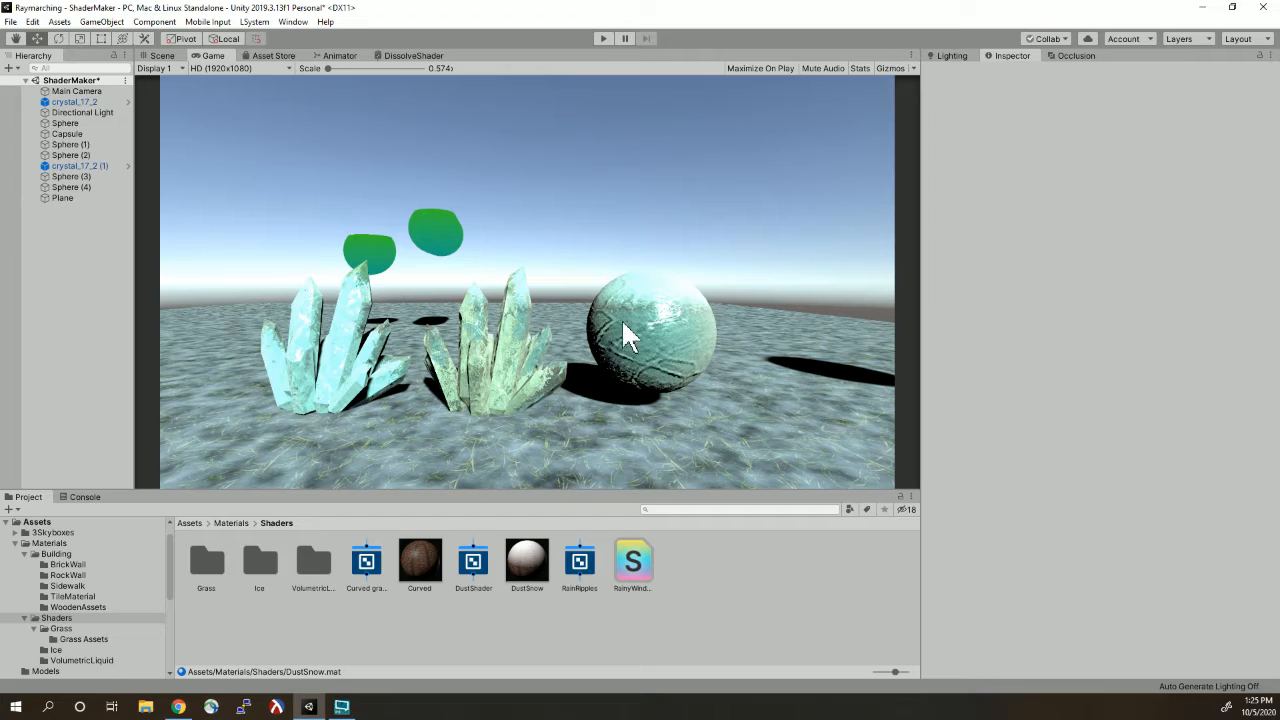
- Place another crystal_17_2 prefab from the Stylized Crystal Prefab folder on the ground near the dusty brick sphere
{"action": "left_click", "coordinate": [165, 56]}
{"action": "scroll", "coordinate": [530, 246], "scroll_direction": "down", "scroll_amount": 6}
{"action": "left_click_drag", "start_coordinate": [703, 305], "coordinate": [640, 280], "text": "alt"}
{"action": "left_click", "coordinate": [194, 524]}
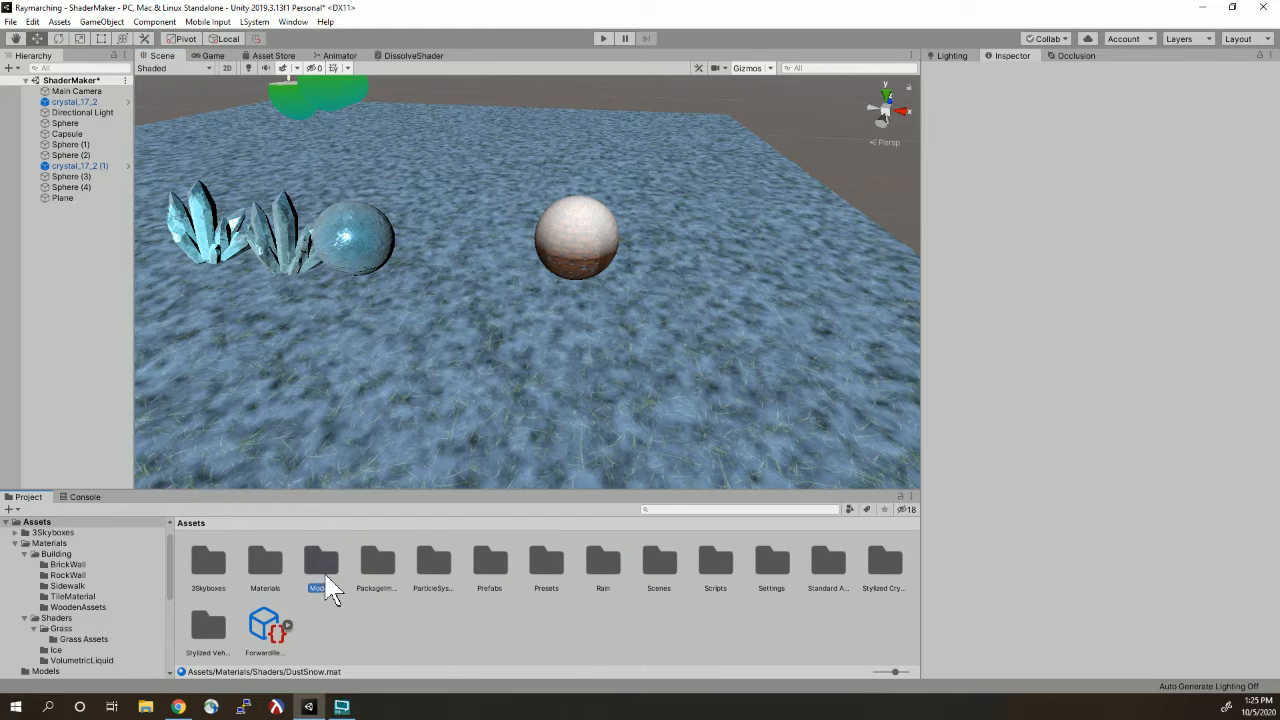
{"action": "double_click", "coordinate": [322, 570]}
{"action": "left_click", "coordinate": [190, 523]}
{"action": "left_click", "coordinate": [214, 632]}
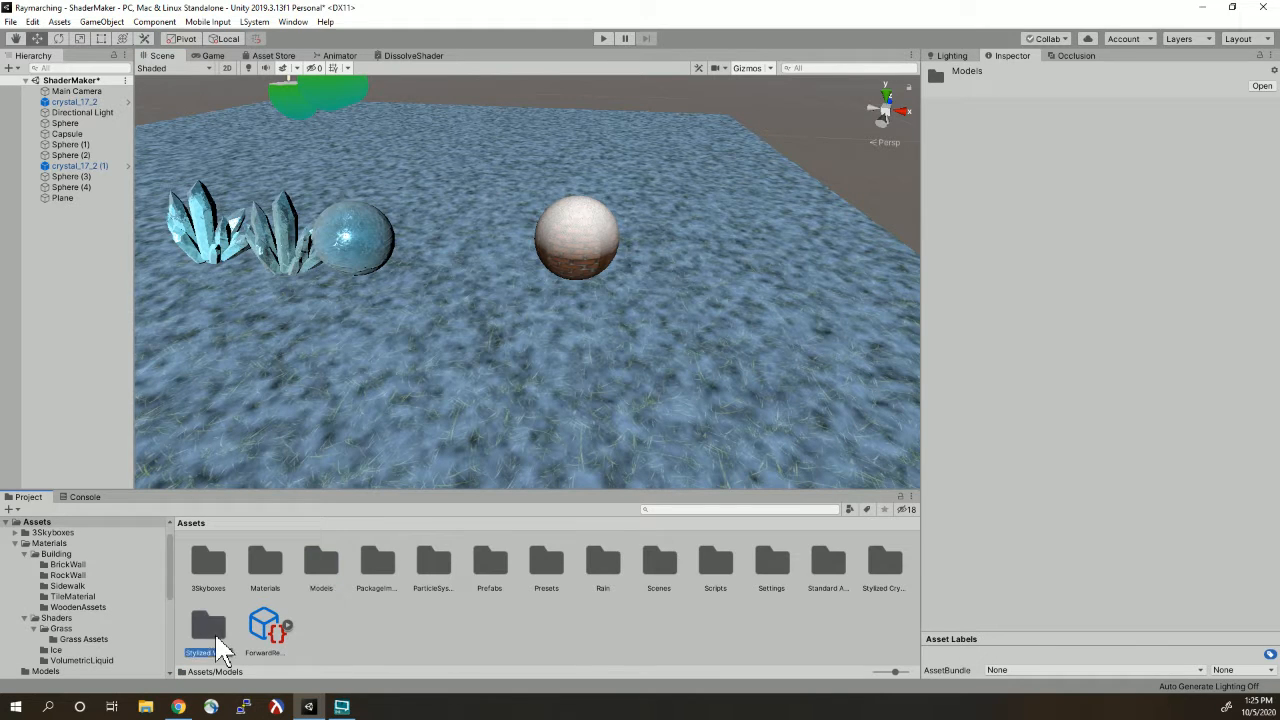
{"action": "key", "text": "Return"}
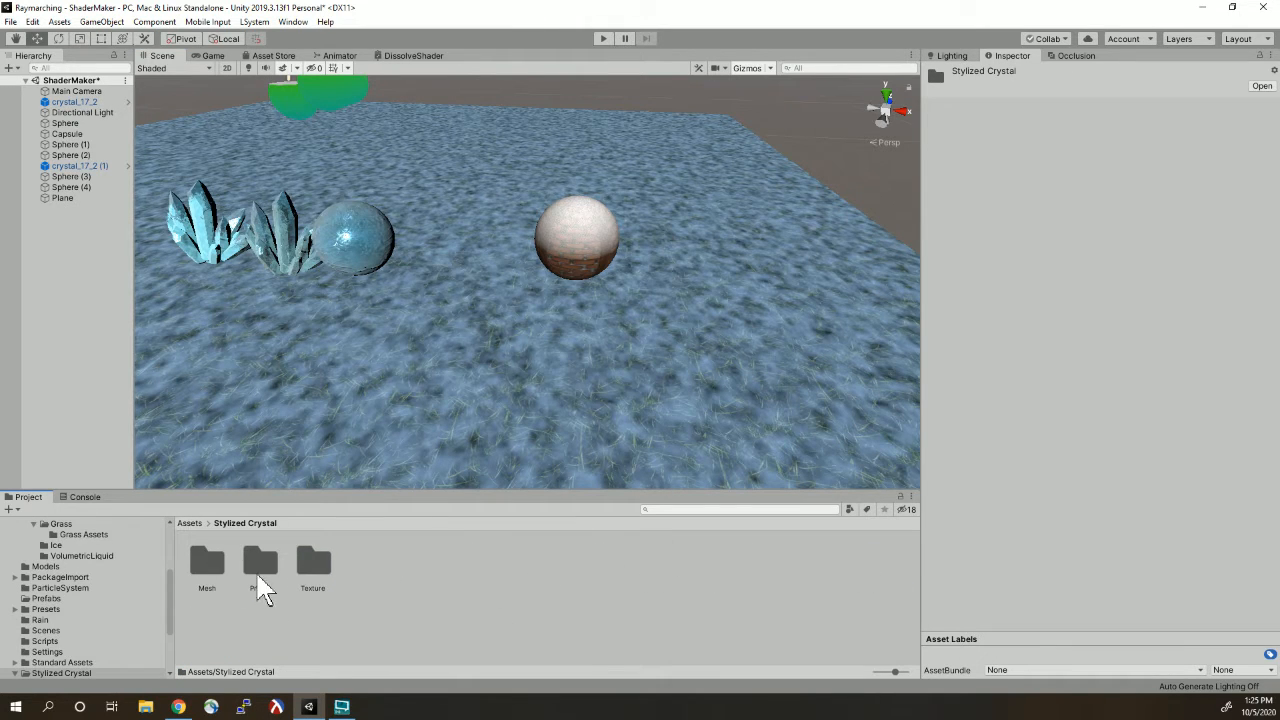
{"action": "double_click", "coordinate": [209, 562]}
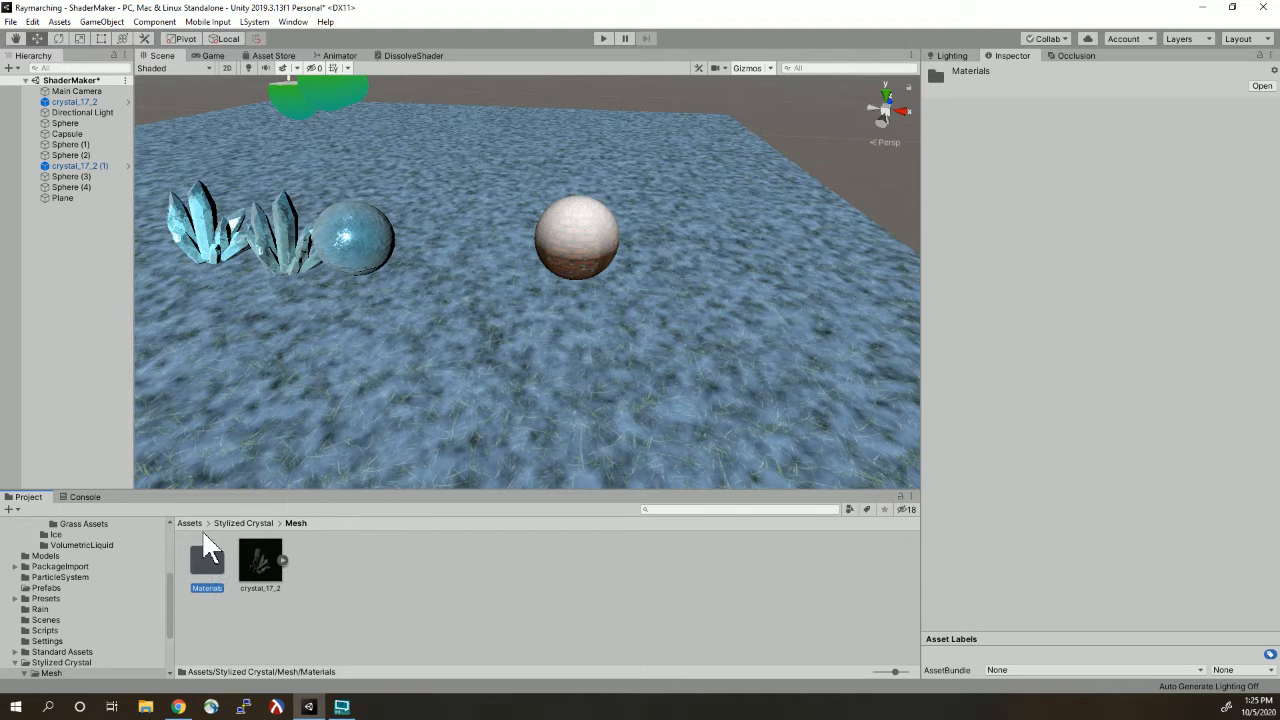
{"action": "left_click", "coordinate": [242, 524]}
{"action": "double_click", "coordinate": [263, 562]}
{"action": "left_click_drag", "start_coordinate": [411, 431], "coordinate": [676, 326]}
- Scale the new crystal uniformly to about 33.34
{"action": "left_click_drag", "start_coordinate": [742, 352], "coordinate": [675, 260], "text": "alt"}
{"action": "scroll", "coordinate": [659, 174], "scroll_direction": "up", "scroll_amount": 4}
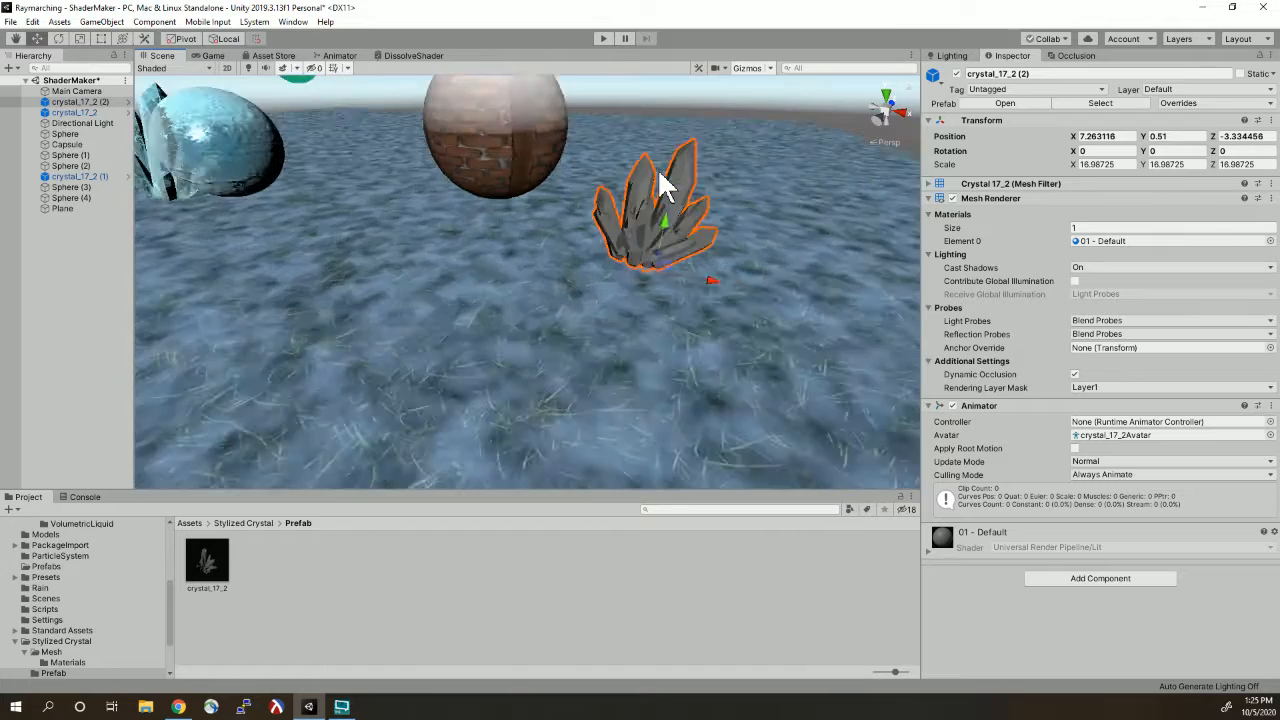
{"action": "scroll", "coordinate": [659, 174], "scroll_direction": "up", "scroll_amount": 4}
{"action": "middle_click_drag", "start_coordinate": [659, 174], "coordinate": [589, 229]}
{"action": "left_click_drag", "start_coordinate": [589, 229], "coordinate": [625, 237], "text": "alt"}
{"action": "key", "text": "r"}
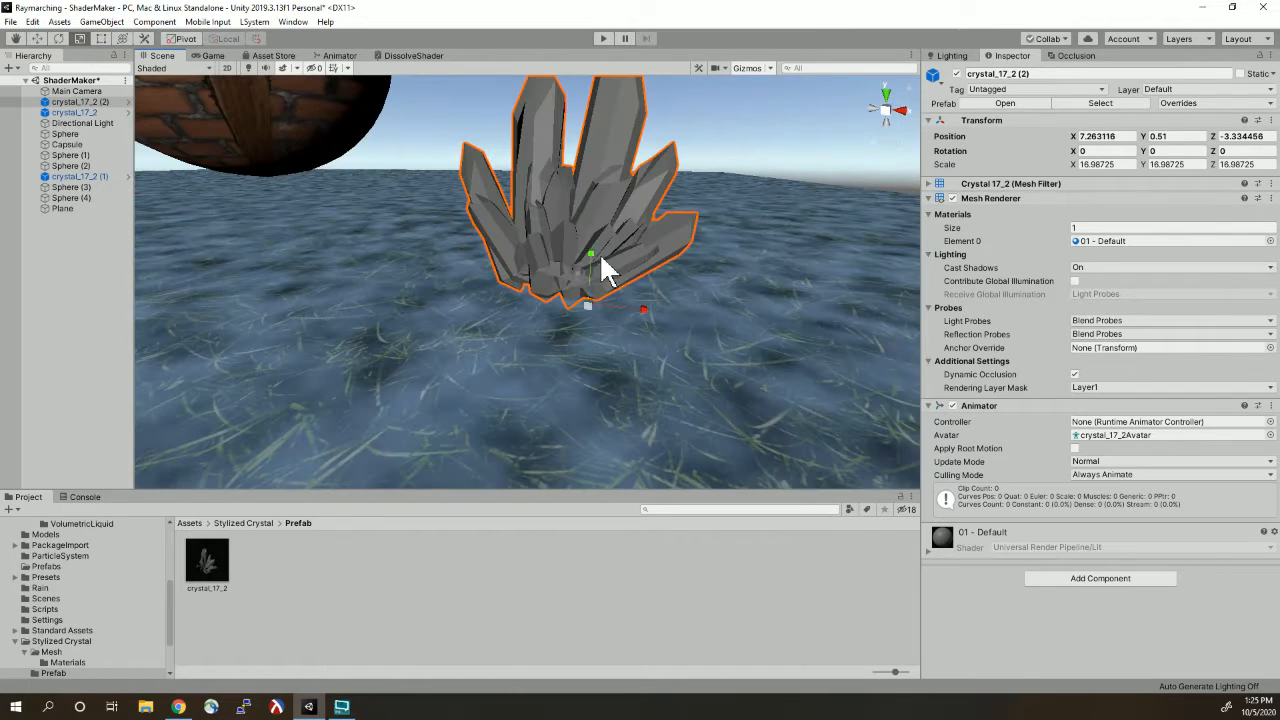
{"action": "left_click_drag", "start_coordinate": [589, 305], "coordinate": [657, 300]}
- Move the new crystal along X to 8.118, away from the brick sphere, and deselect it
{"action": "scroll", "coordinate": [660, 260], "scroll_direction": "down", "scroll_amount": 5}
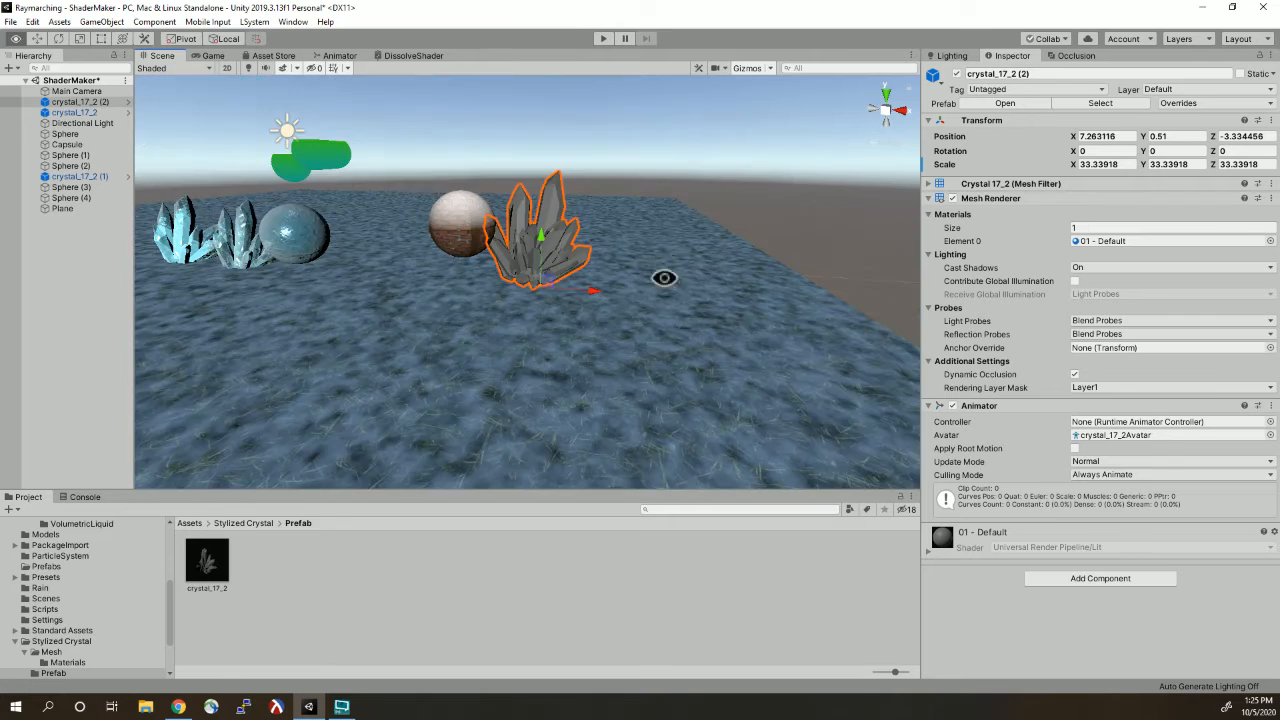
{"action": "left_click_drag", "start_coordinate": [600, 347], "coordinate": [657, 351]}
{"action": "left_click", "coordinate": [780, 200]}
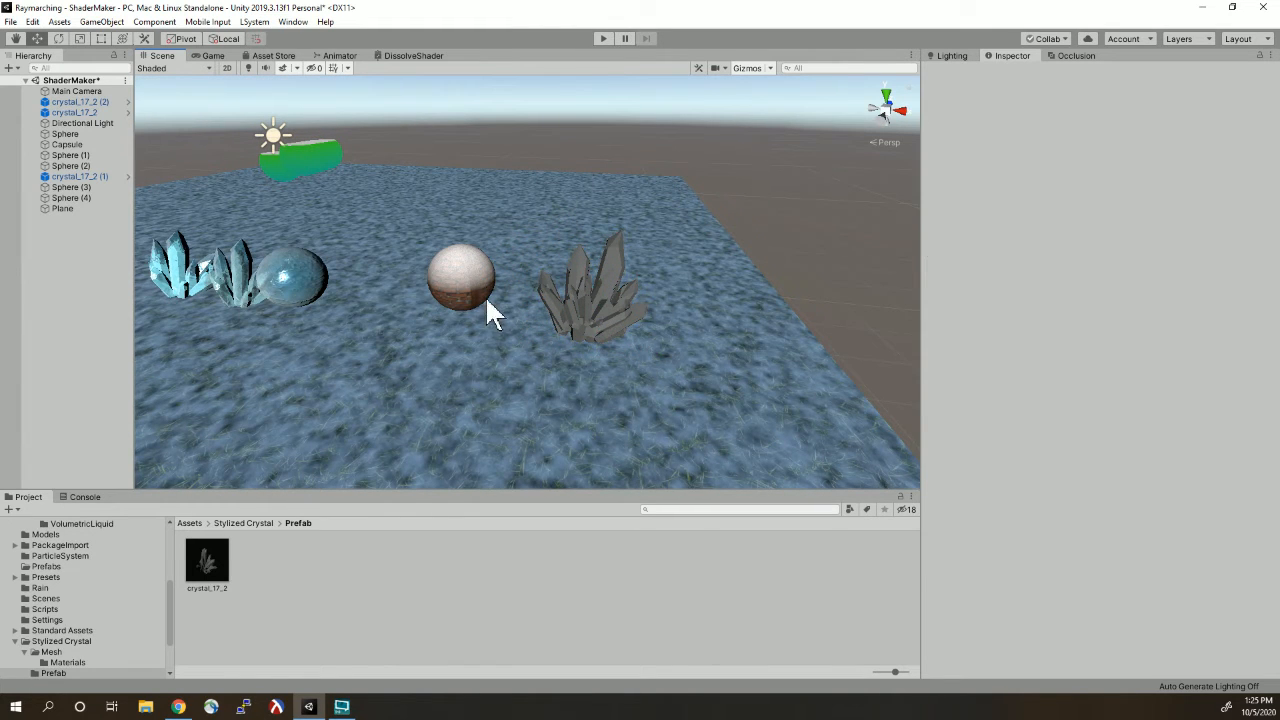
- Apply the DustSnow material from Materials/Shaders to the new crystal and inspect it up close
{"action": "left_click", "coordinate": [190, 523]}
{"action": "double_click", "coordinate": [266, 570]}
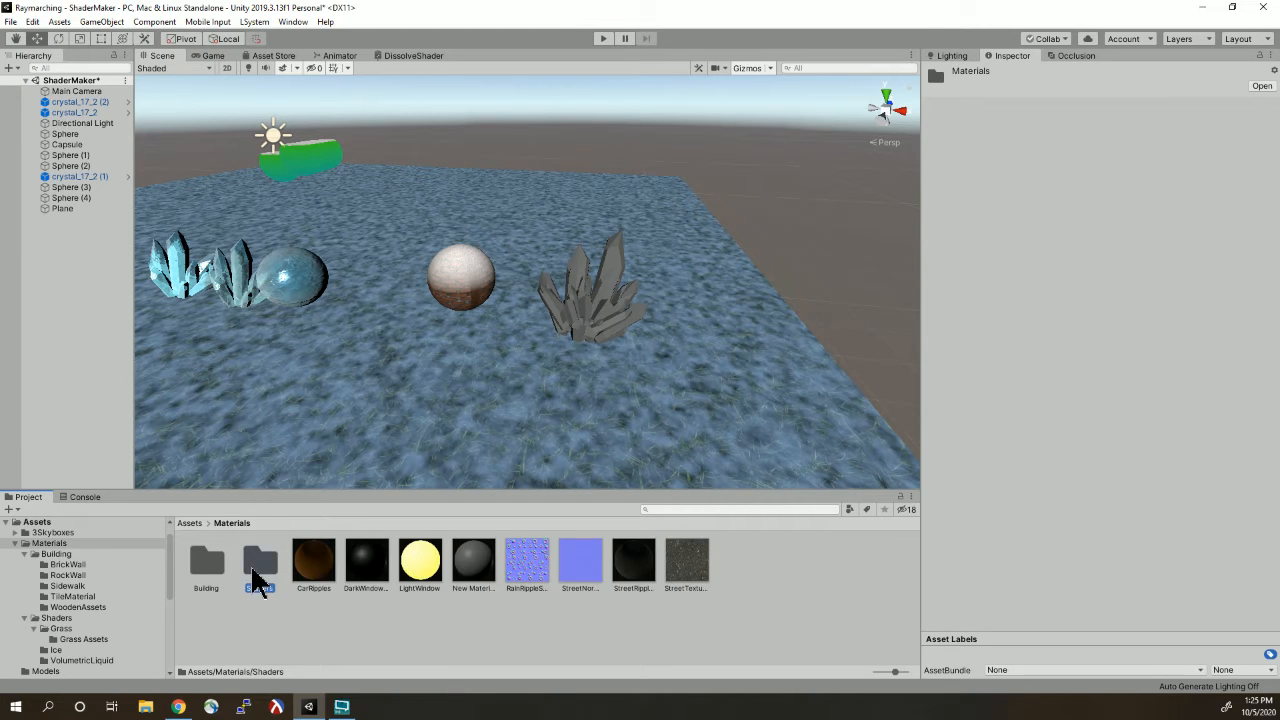
{"action": "double_click", "coordinate": [255, 576]}
{"action": "left_click_drag", "start_coordinate": [512, 570], "coordinate": [620, 349]}
{"action": "scroll", "coordinate": [719, 332], "scroll_direction": "up", "scroll_amount": 5}
{"action": "mouse_move", "coordinate": [719, 332]}
{"action": "left_mouse_down", "text": "alt"}
{"action": "mouse_move", "coordinate": [660, 309]}
{"action": "mouse_move", "coordinate": [703, 306]}
{"action": "mouse_move", "coordinate": [677, 343]}
{"action": "mouse_move", "coordinate": [494, 351]}
{"action": "mouse_move", "coordinate": [697, 354]}
{"action": "mouse_move", "coordinate": [479, 317]}
{"action": "mouse_move", "coordinate": [460, 331]}
{"action": "mouse_move", "coordinate": [514, 257]}
{"action": "mouse_move", "coordinate": [574, 251]}
{"action": "mouse_move", "coordinate": [563, 240]}
{"action": "mouse_move", "coordinate": [715, 313]}
{"action": "left_mouse_up", "text": "alt"}
- Set the DustSnow material's Base Map to the crystal_17_2 texture on the new crystal
{"action": "left_click", "coordinate": [719, 316]}
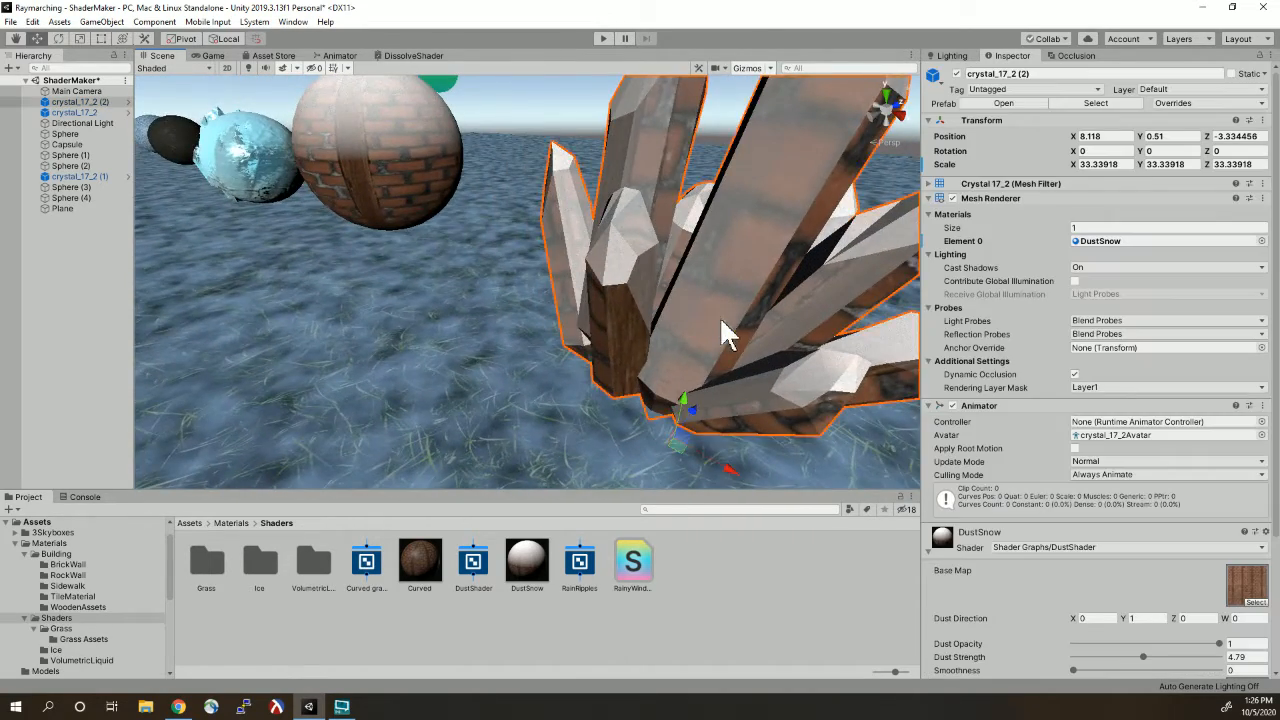
{"action": "key", "text": "f"}
{"action": "left_click", "coordinate": [1255, 603]}
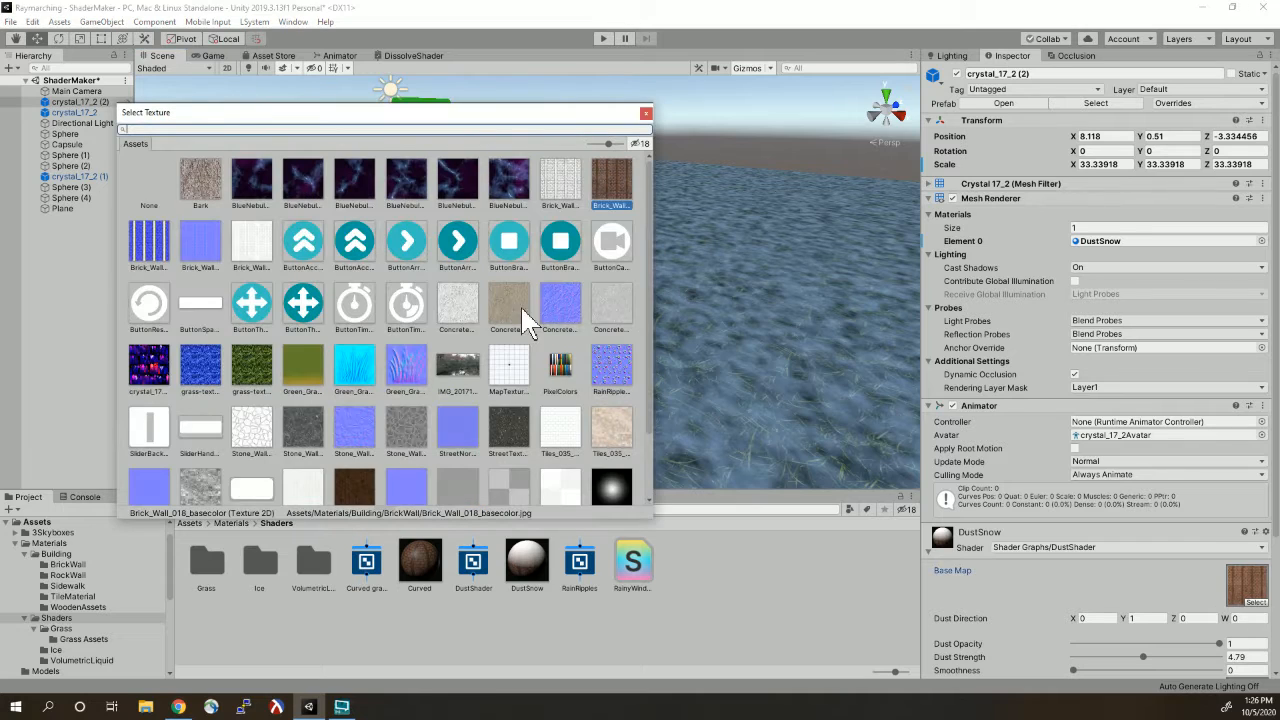
{"action": "left_click", "coordinate": [149, 368]}
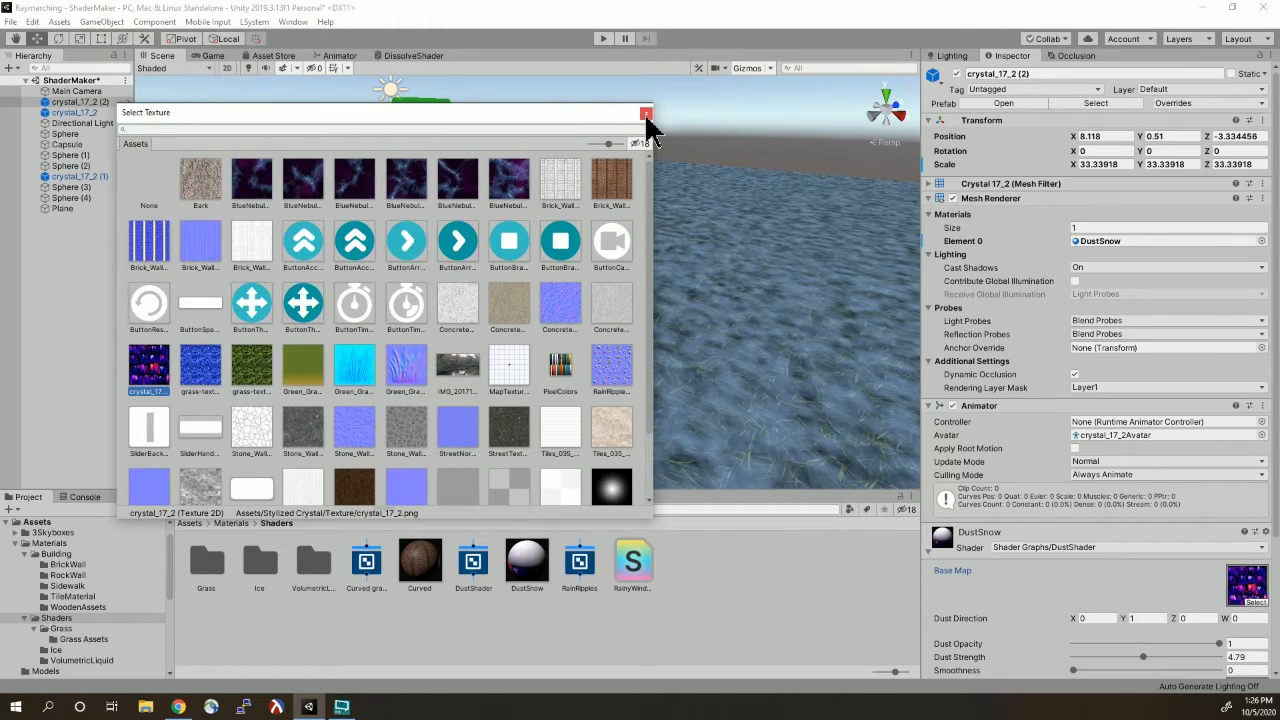
{"action": "left_click", "coordinate": [645, 113]}
{"action": "left_click_drag", "start_coordinate": [686, 243], "coordinate": [800, 300], "text": "alt"}
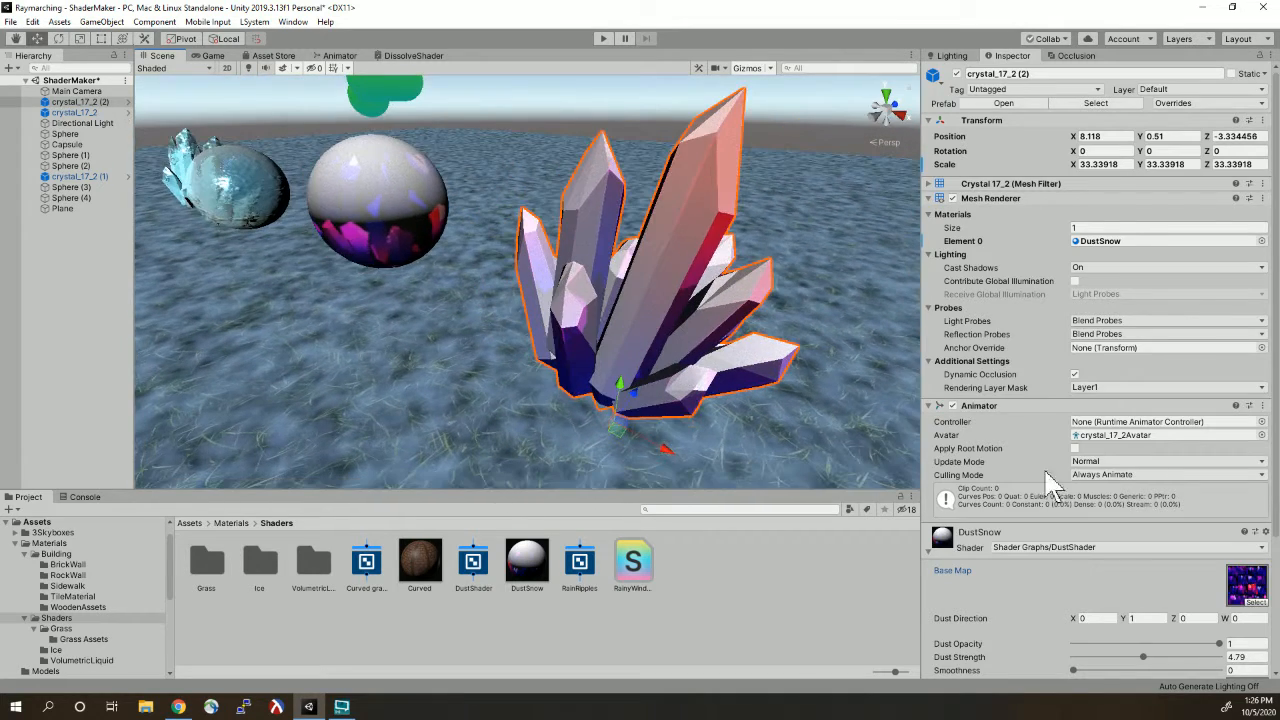
- Set the DustSnow material's Dust Strength to 7.48, inspect the dusted crystal from the side and deselect it
{"action": "scroll", "coordinate": [1125, 598], "scroll_direction": "down", "scroll_amount": 4}
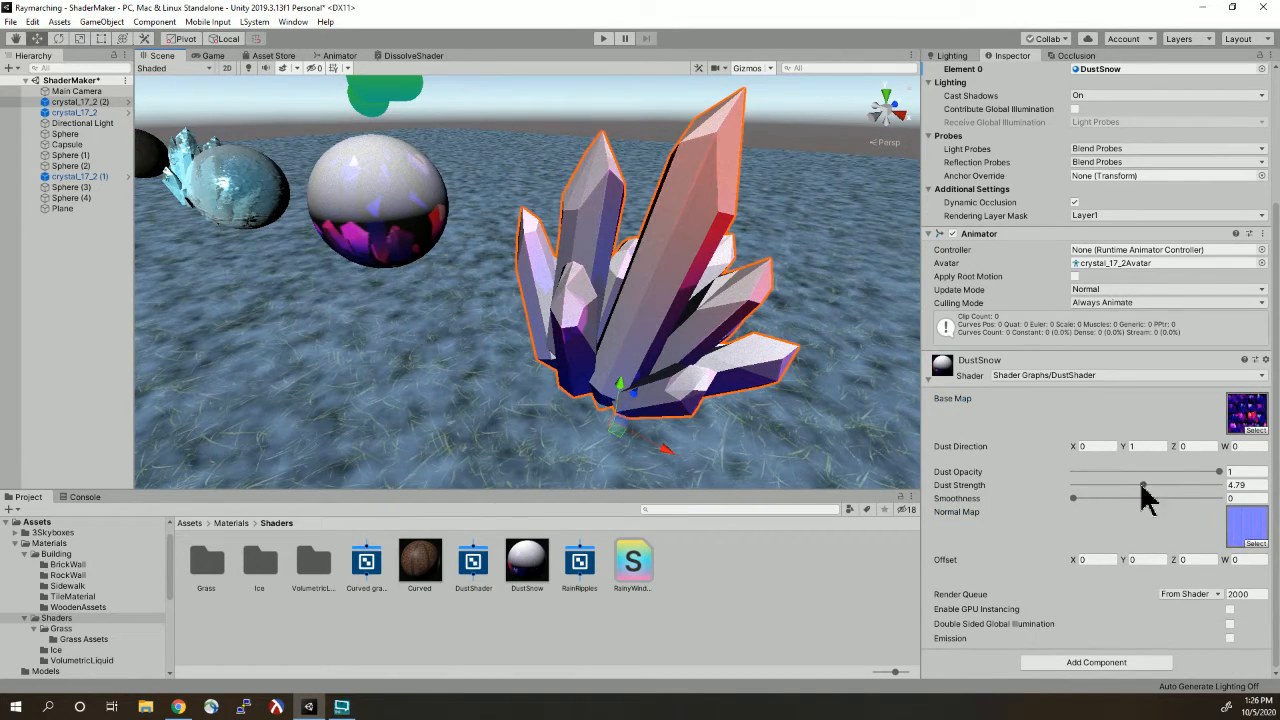
{"action": "left_click_drag", "start_coordinate": [1143, 487], "coordinate": [1183, 505]}
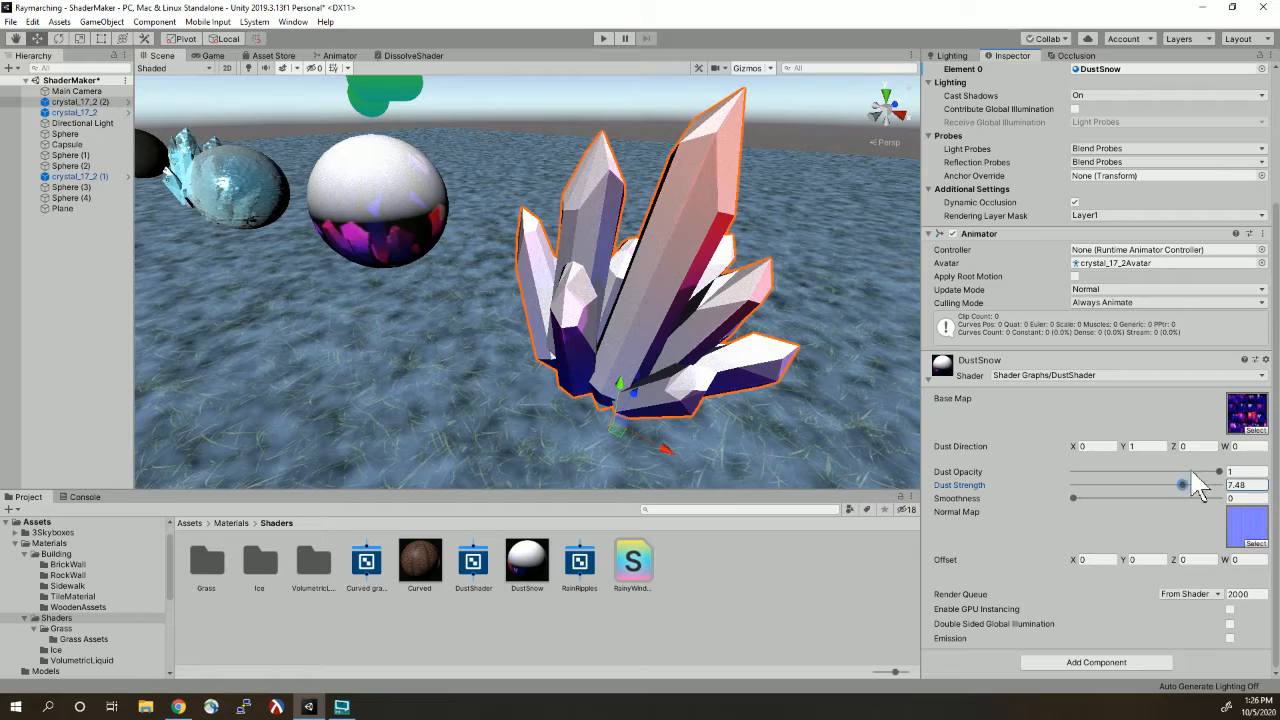
{"action": "left_click_drag", "start_coordinate": [820, 346], "coordinate": [752, 300], "text": "alt"}
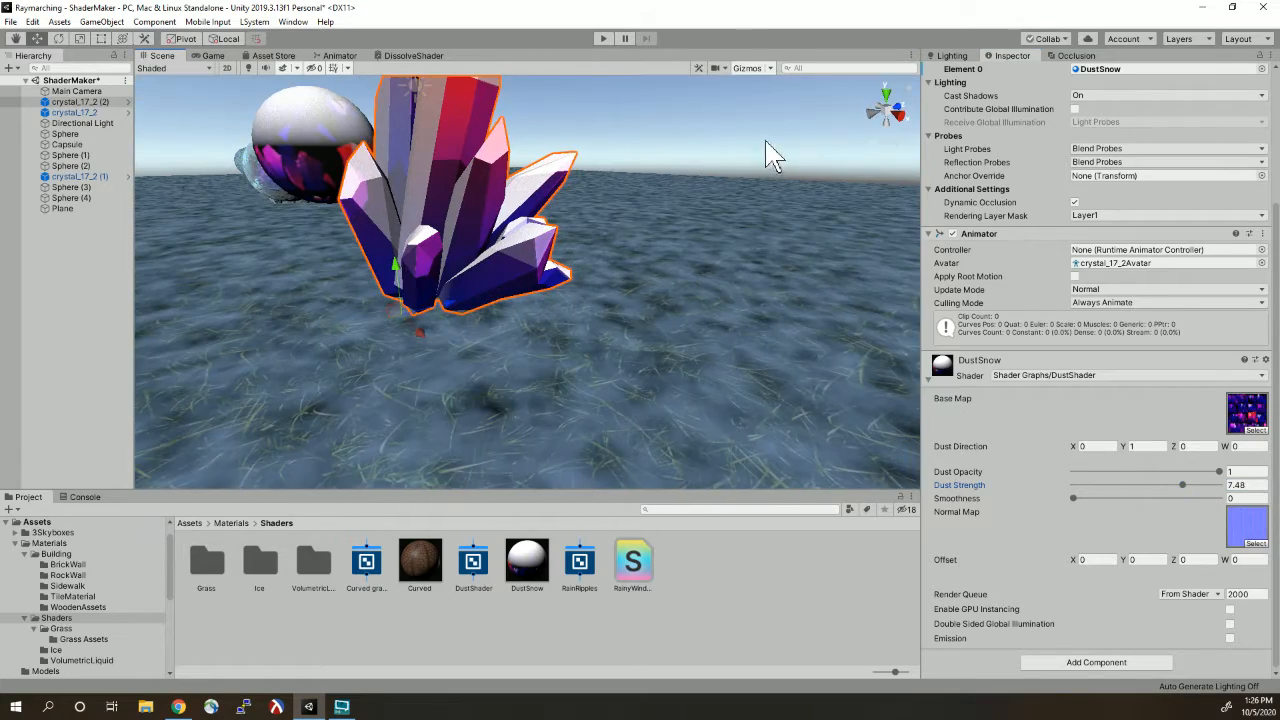
{"action": "left_click", "coordinate": [766, 143]}
{"action": "middle_click_drag", "start_coordinate": [670, 130], "coordinate": [743, 288]}
{"action": "left_click_drag", "start_coordinate": [742, 288], "coordinate": [676, 360], "text": "alt"}
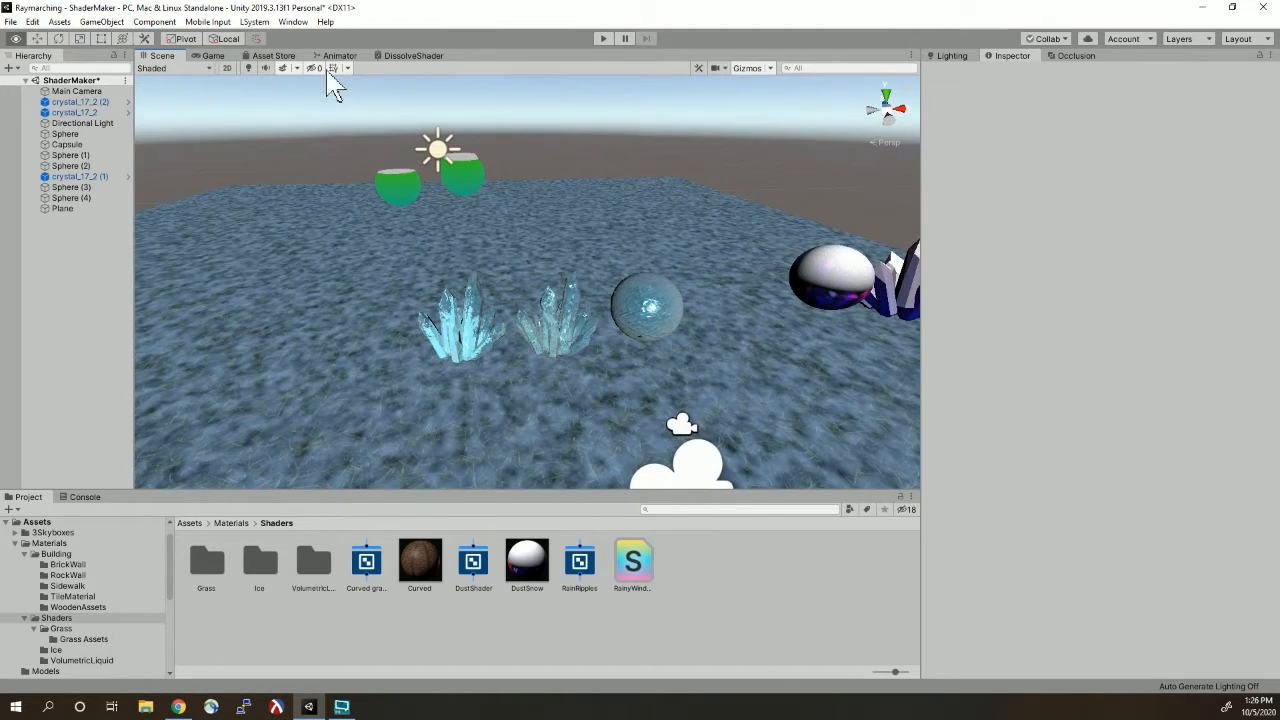
- Run the scene in play mode and compare the ice objects in the Scene and Game views
{"action": "left_click", "coordinate": [211, 56]}
{"action": "left_click", "coordinate": [603, 39]}
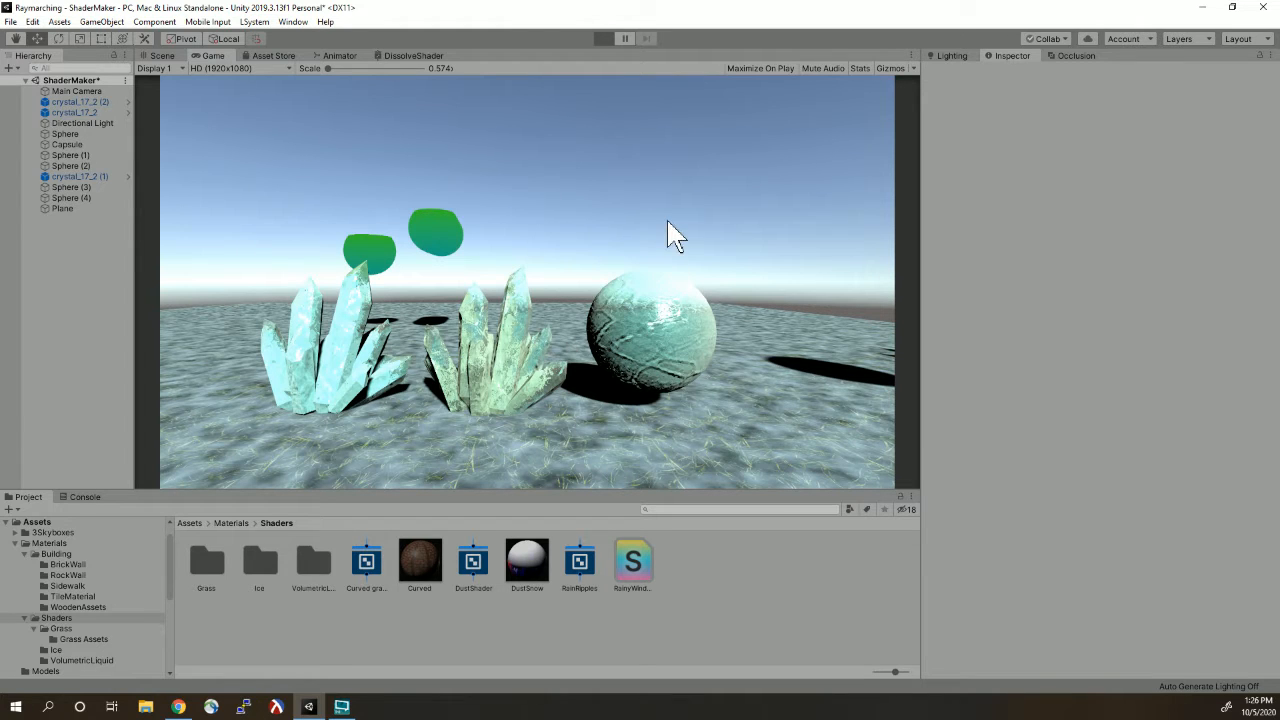
{"action": "left_click", "coordinate": [162, 52]}
{"action": "scroll", "coordinate": [510, 363], "scroll_direction": "up", "scroll_amount": 5}
{"action": "left_click_drag", "start_coordinate": [583, 387], "coordinate": [535, 329], "text": "alt"}
{"action": "left_click", "coordinate": [213, 55]}
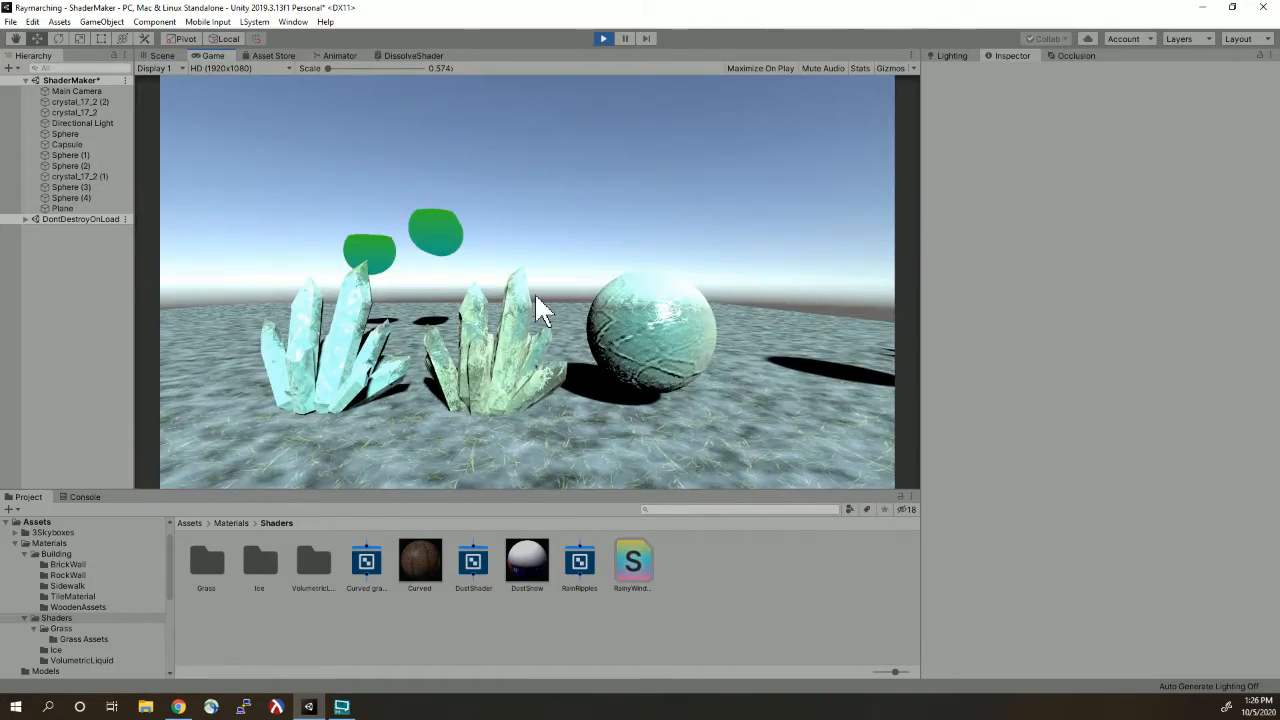
- Fly the game camera around the ice crystals and the ice sphere to examine the ice shader from several sides
{"action": "key", "text": "d"}
{"action": "key", "text": "w"}
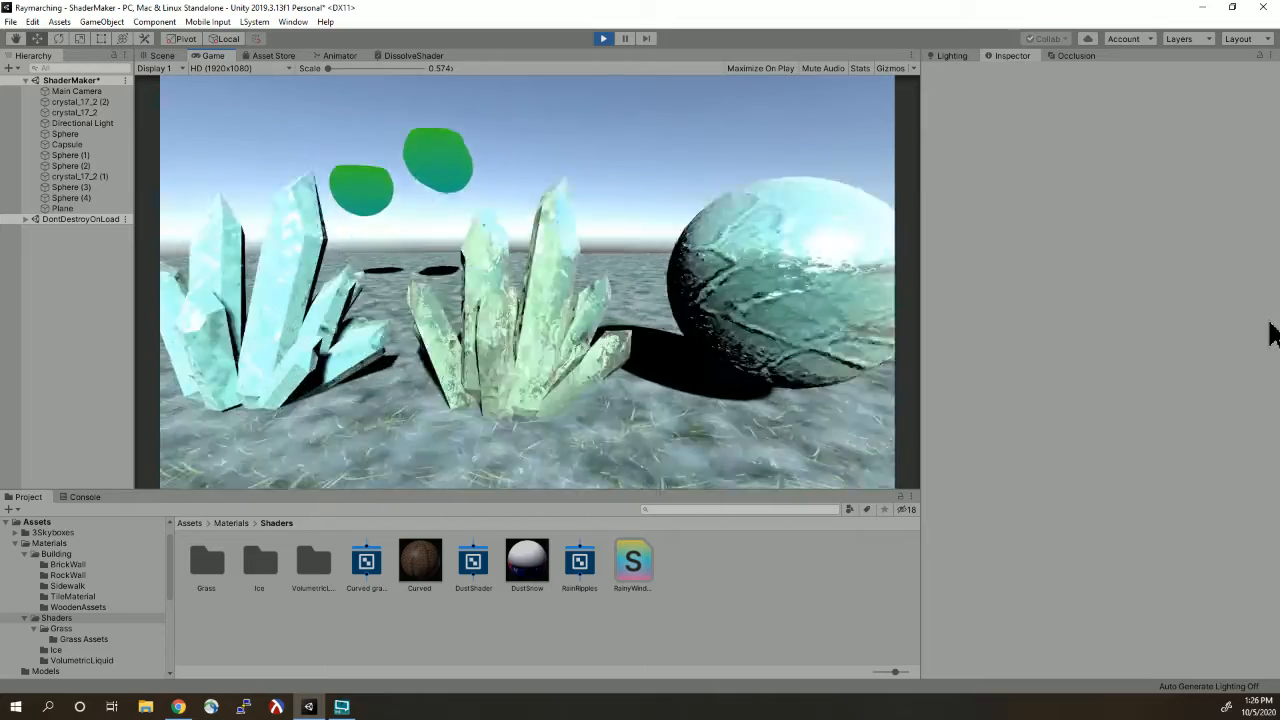
{"action": "key", "text": "s"}
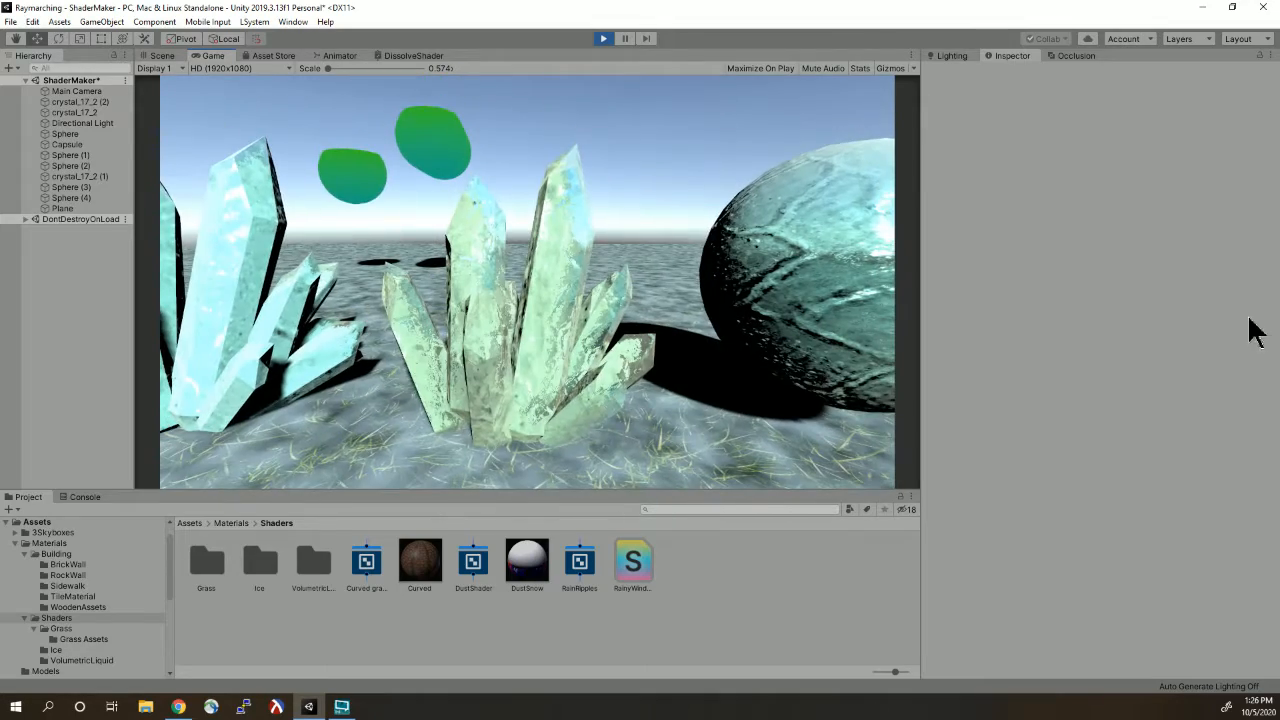
{"action": "left_click", "coordinate": [638, 259]}
{"action": "key", "text": "s"}
{"action": "key", "text": "d"}
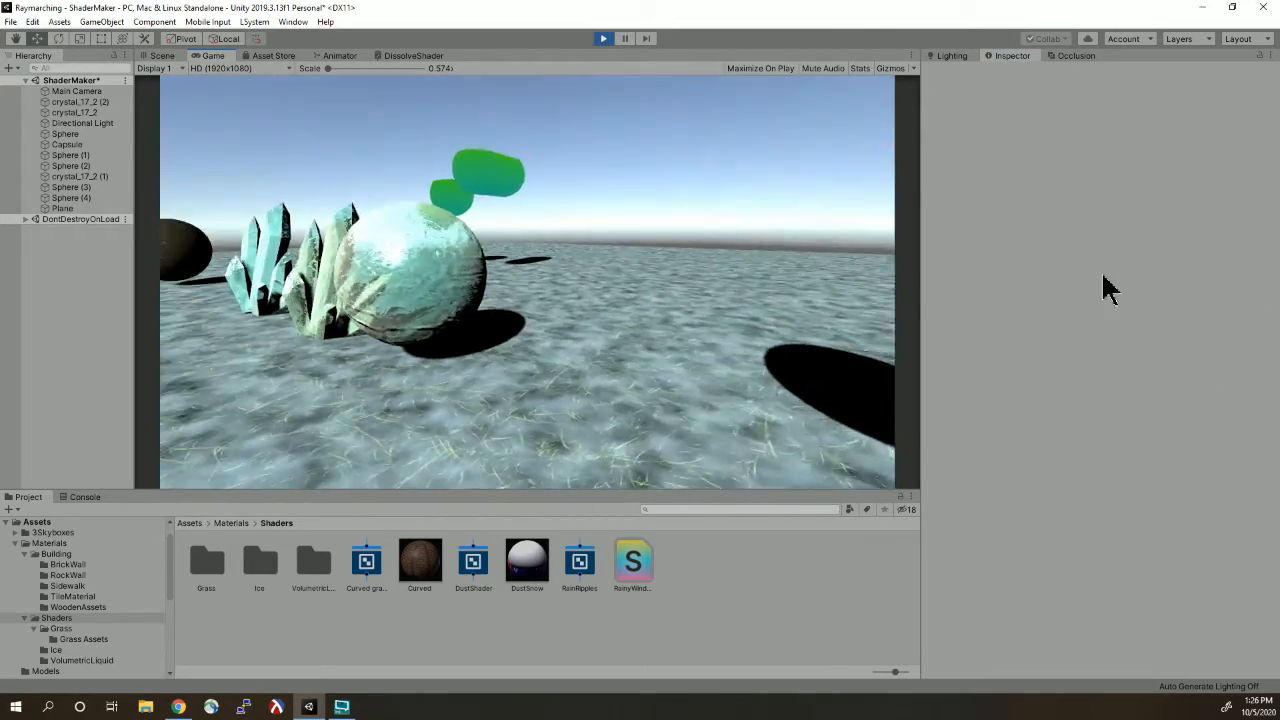
{"action": "key", "text": "w"}
{"action": "key", "text": "d"}
{"action": "key", "text": "d"}
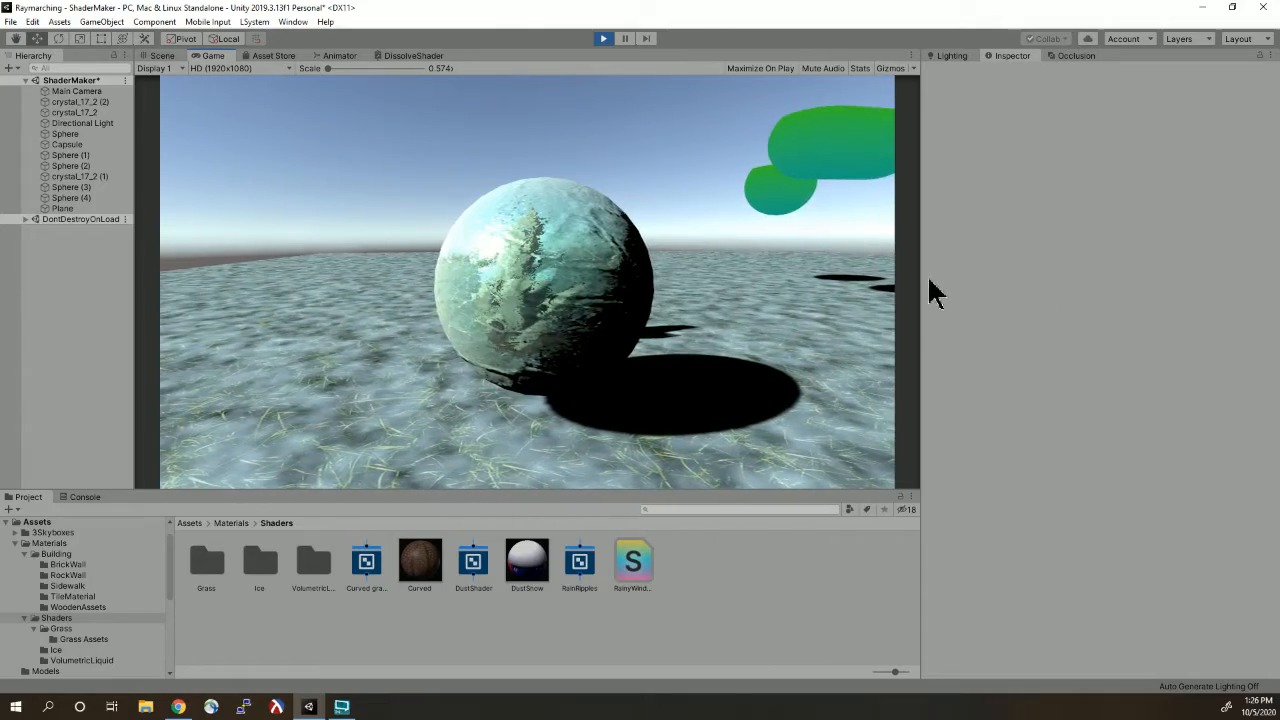
{"action": "key", "text": "d"}
{"action": "key", "text": "a"}
{"action": "key", "text": "w"}
{"action": "key", "text": "s"}
{"action": "key", "text": "a"}
{"action": "key", "text": "a"}
{"action": "key", "text": "w"}
{"action": "key", "text": "a"}
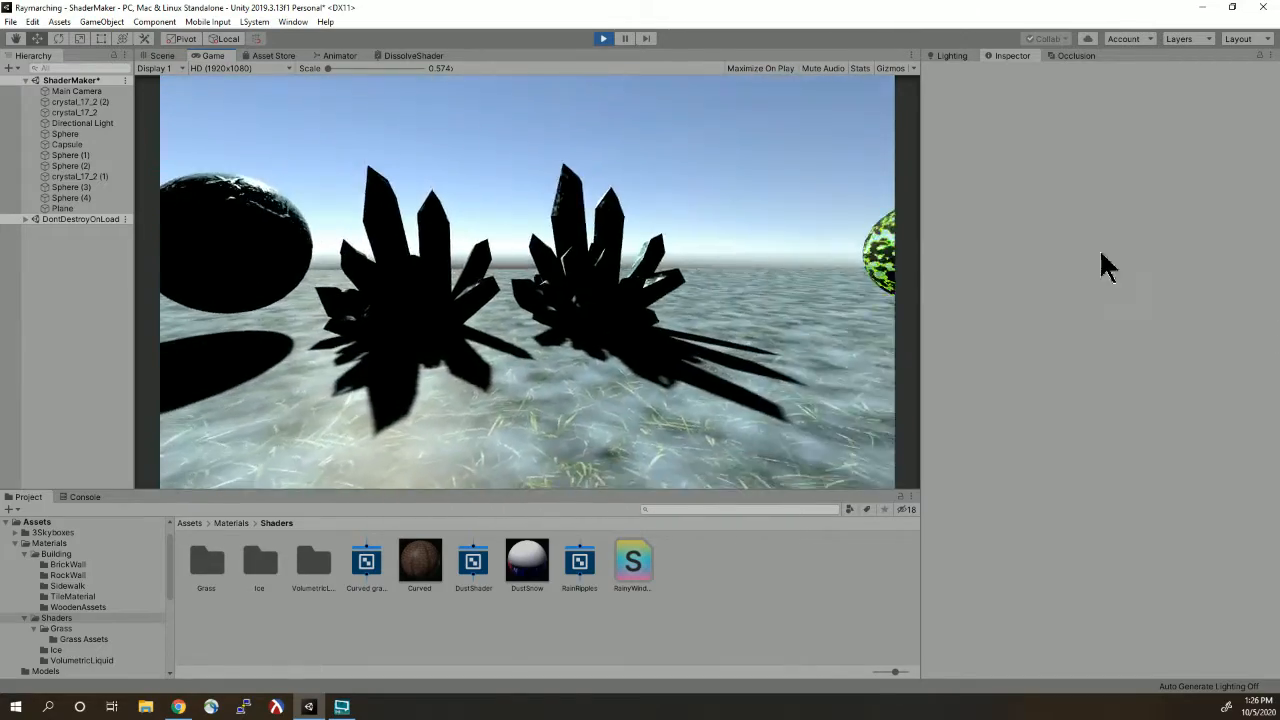
{"action": "key", "text": "d"}
{"action": "key", "text": "s"}
{"action": "key", "text": "w"}
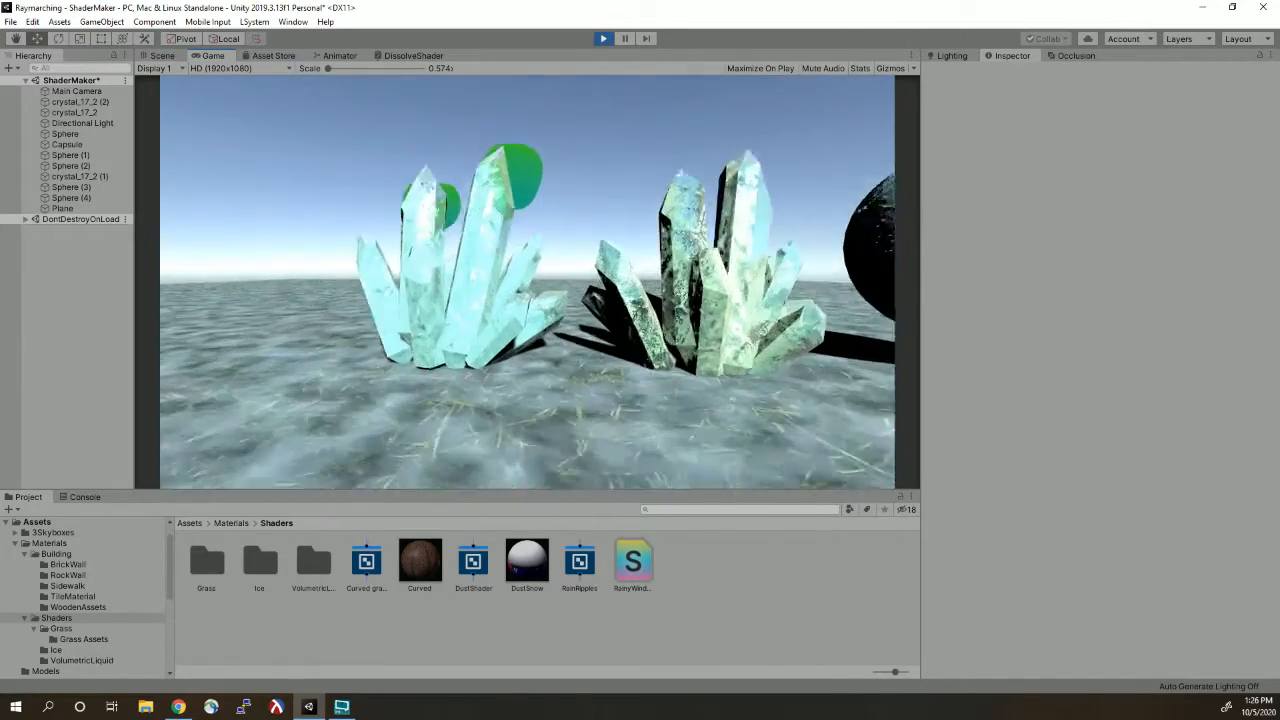
{"action": "key", "text": "w"}
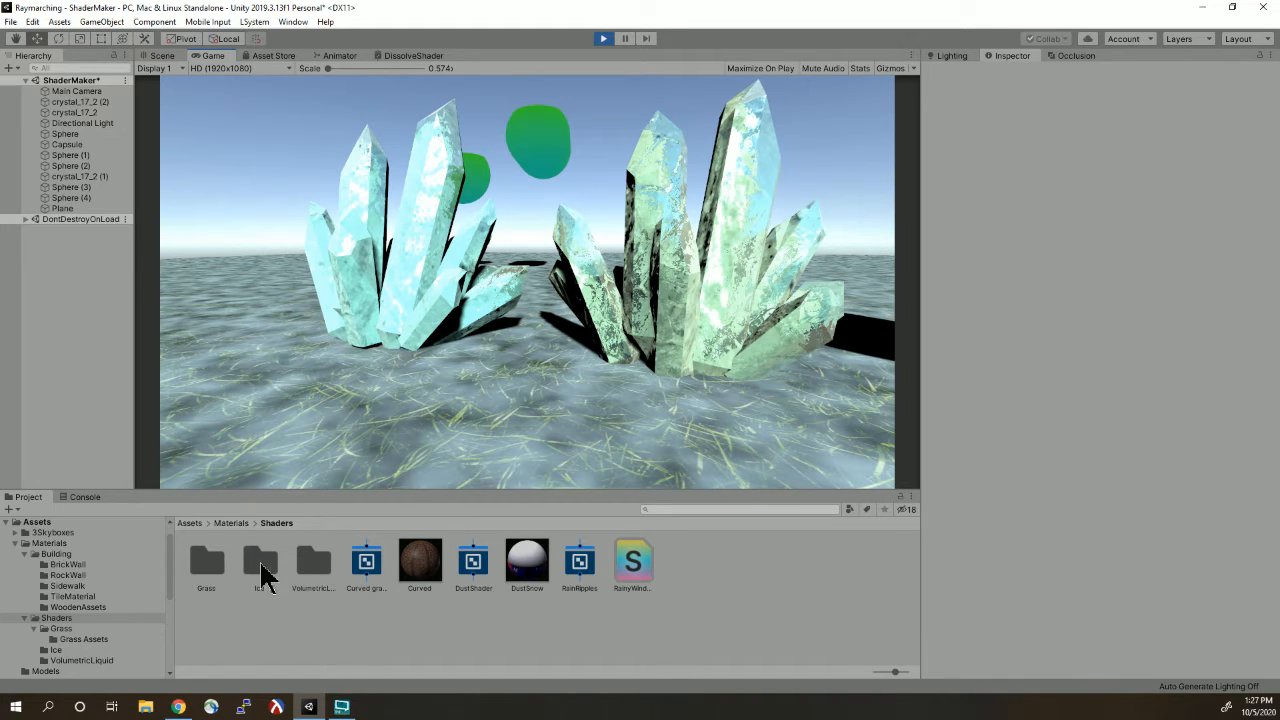
- Inspect the IceInterior_unlit and IceInterior_lit materials in the Ice folder and compare the two ice crystals that use them
{"action": "double_click", "coordinate": [259, 560]}
{"action": "left_click", "coordinate": [537, 570]}
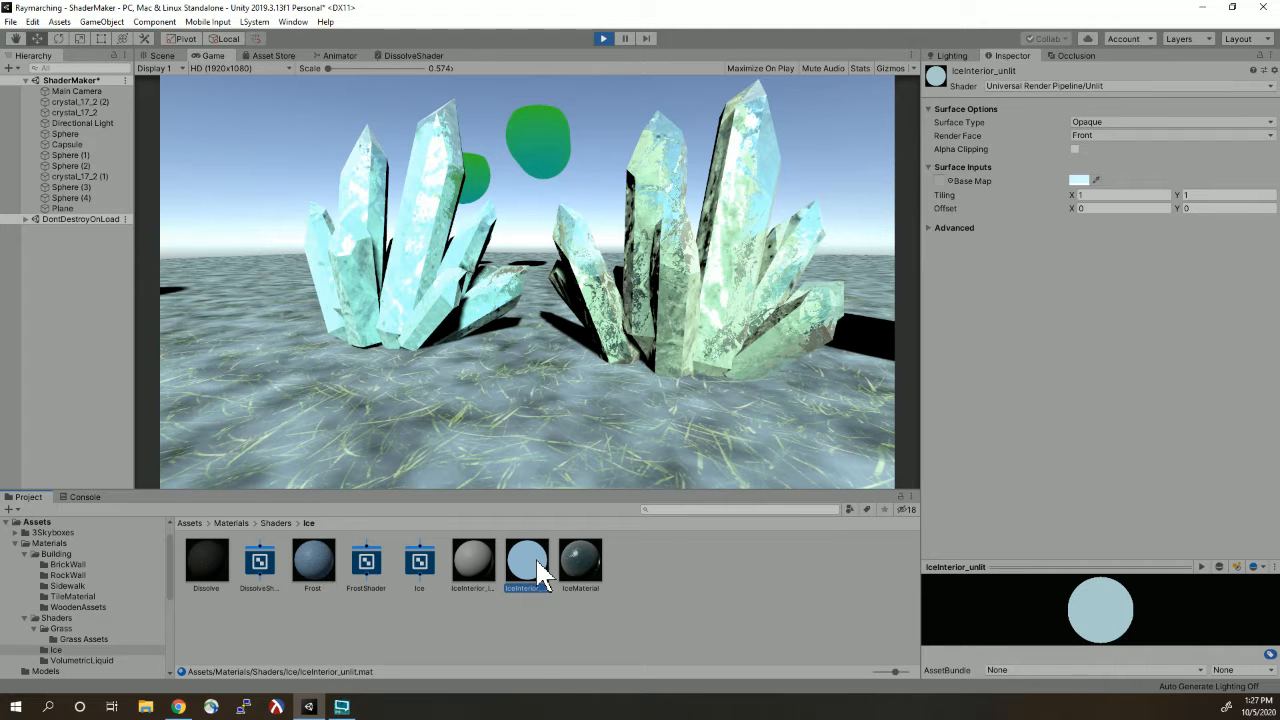
{"action": "left_click", "coordinate": [476, 560]}
{"action": "left_click", "coordinate": [153, 53]}
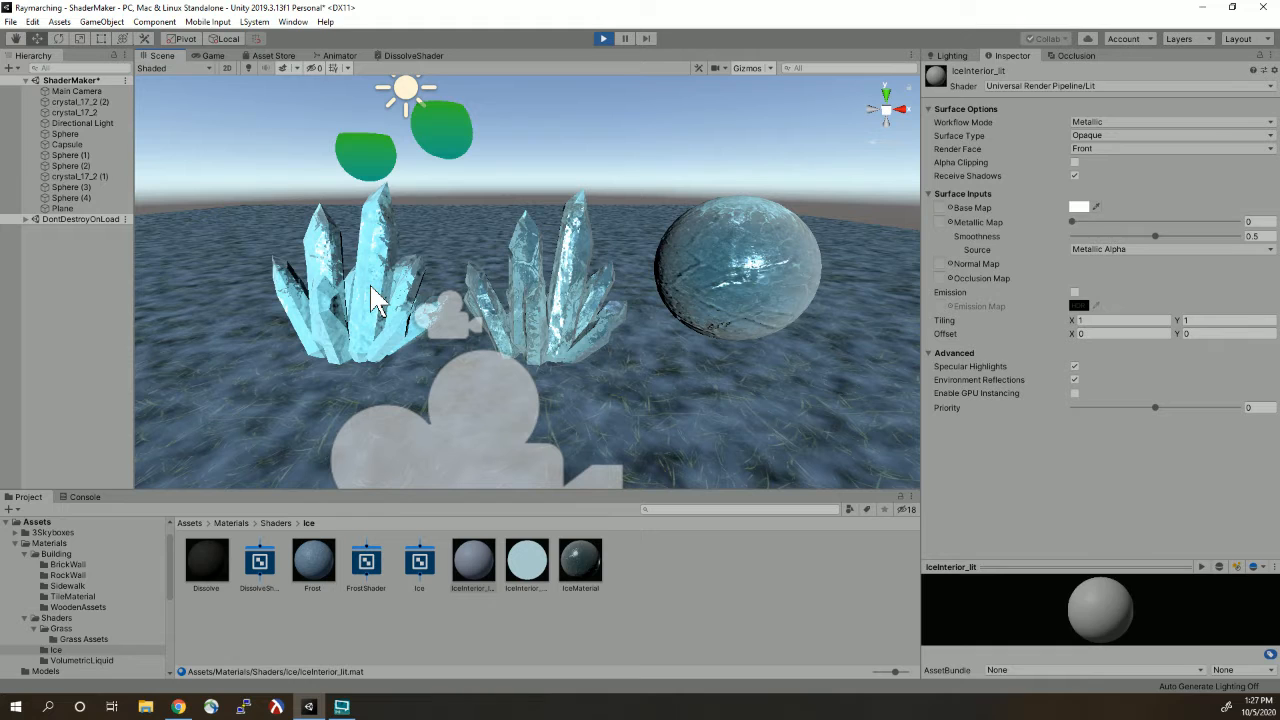
{"action": "left_click", "coordinate": [373, 300]}
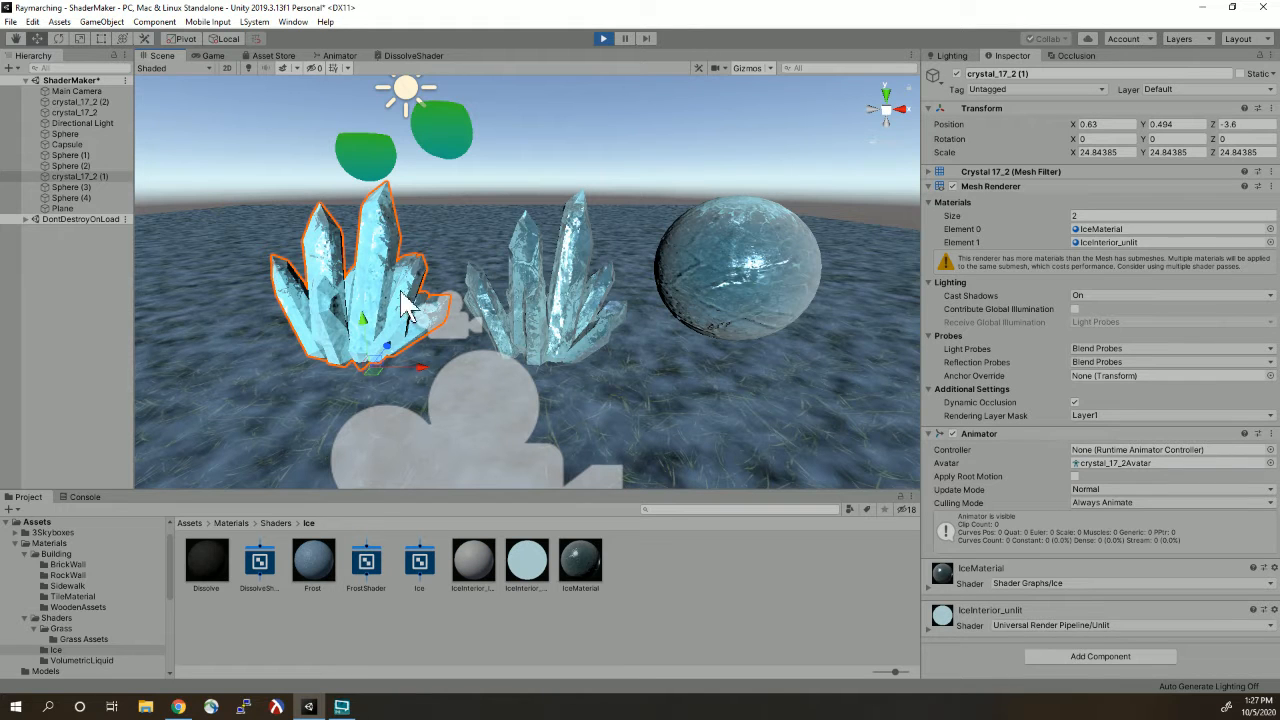
{"action": "left_click", "coordinate": [520, 276]}
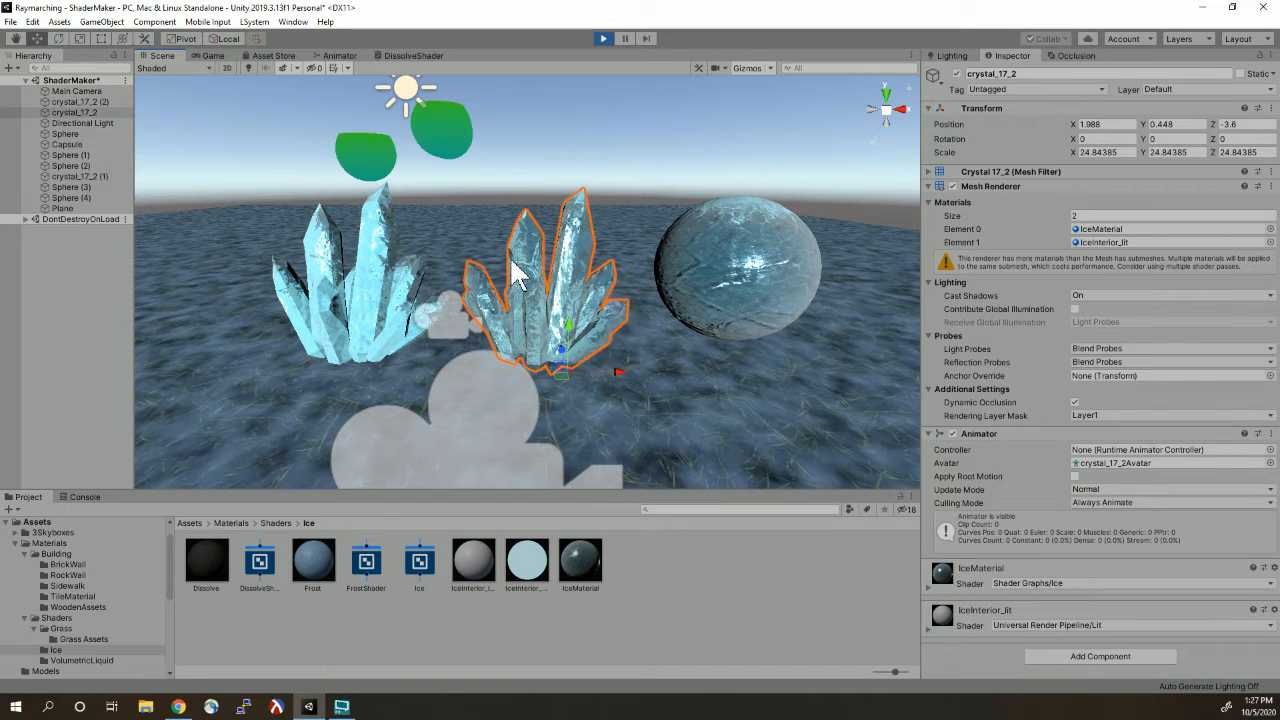
{"action": "left_click", "coordinate": [212, 56]}
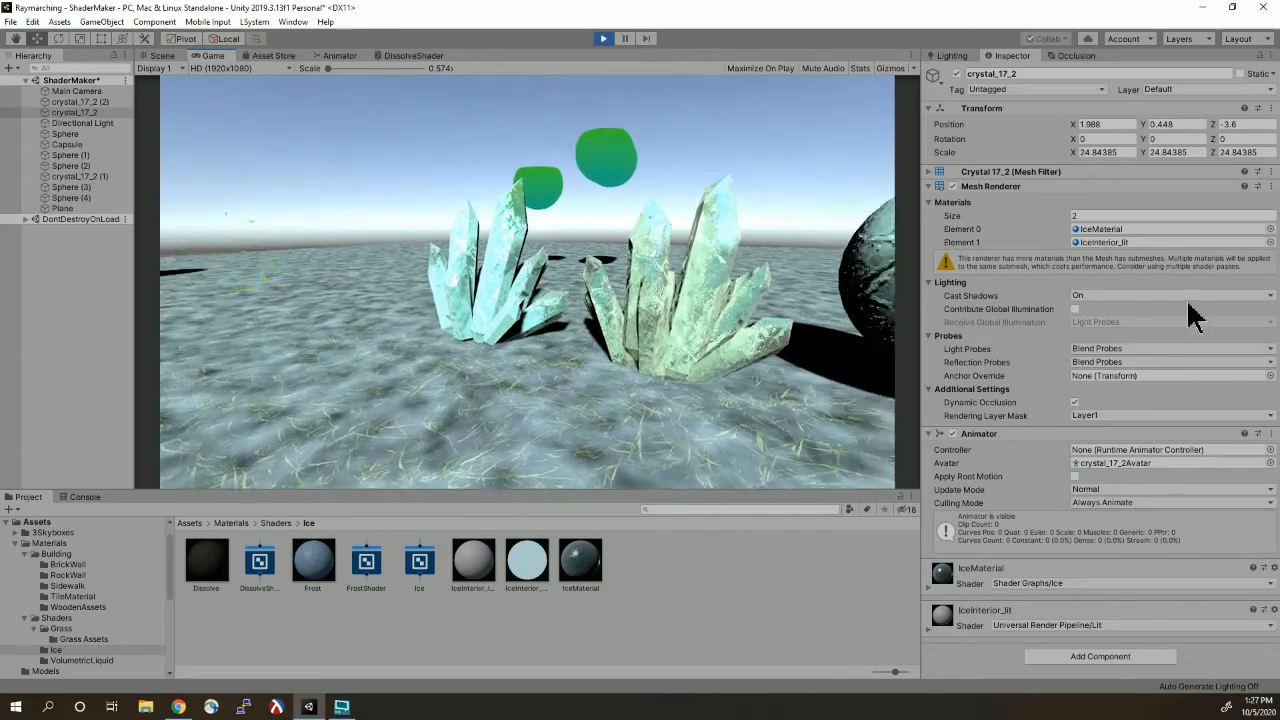
- Examine the ice objects from several angles in the Scene view, and show the IceMaterial properties of the ice sphere
{"action": "left_click", "coordinate": [162, 56]}
{"action": "left_click", "coordinate": [705, 208]}
{"action": "left_click_drag", "start_coordinate": [700, 210], "coordinate": [663, 263], "text": "alt"}
{"action": "left_click_drag", "start_coordinate": [595, 249], "coordinate": [255, 290], "text": "alt"}
{"action": "scroll", "coordinate": [591, 263], "scroll_direction": "down", "scroll_amount": 3, "text": "alt"}
{"action": "middle_click_drag", "start_coordinate": [675, 290], "coordinate": [648, 287]}
{"action": "scroll", "coordinate": [648, 287], "scroll_direction": "up", "scroll_amount": 6}
{"action": "scroll", "coordinate": [670, 255], "scroll_direction": "down", "scroll_amount": 8}
{"action": "left_click", "coordinate": [676, 268]}
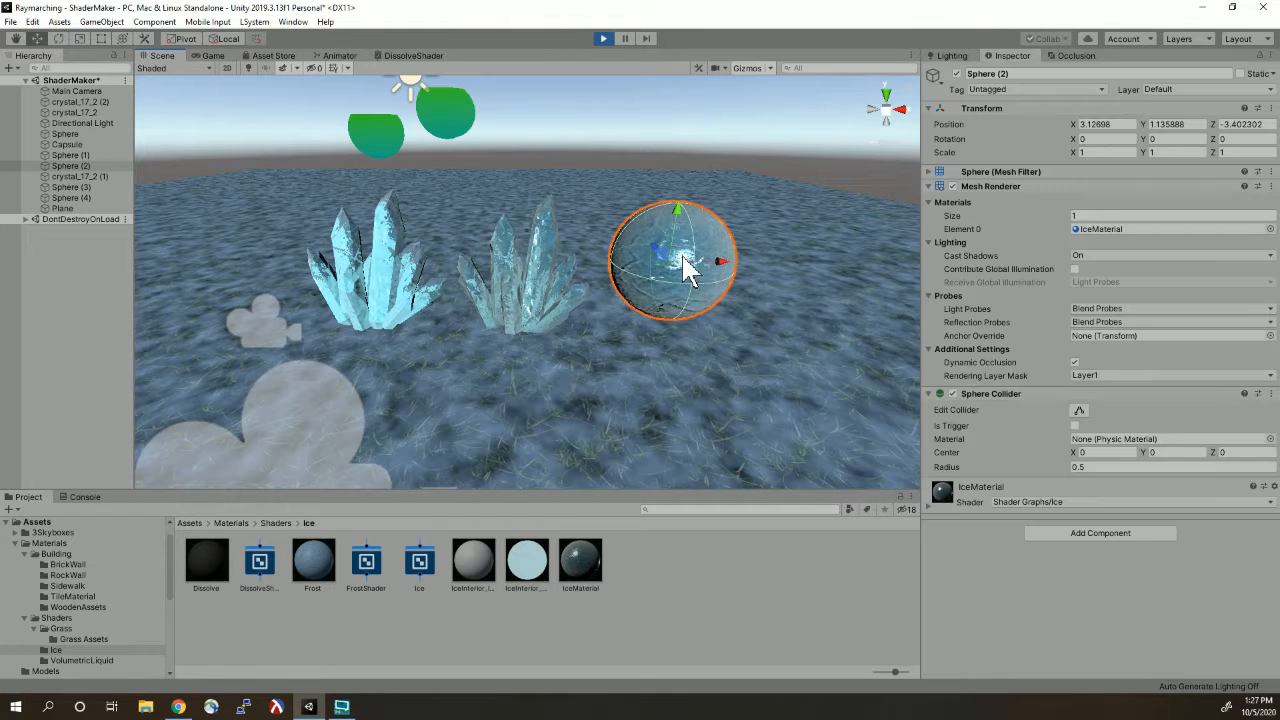
{"action": "left_click", "coordinate": [929, 506]}
- Try a dark, gravel-like texture as the IceMaterial's Ice_Texture and inspect the crystals and sphere with it
{"action": "left_click", "coordinate": [1252, 502]}
{"action": "left_click", "coordinate": [520, 355]}
{"action": "left_click_drag", "start_coordinate": [494, 125], "coordinate": [150, 719]}
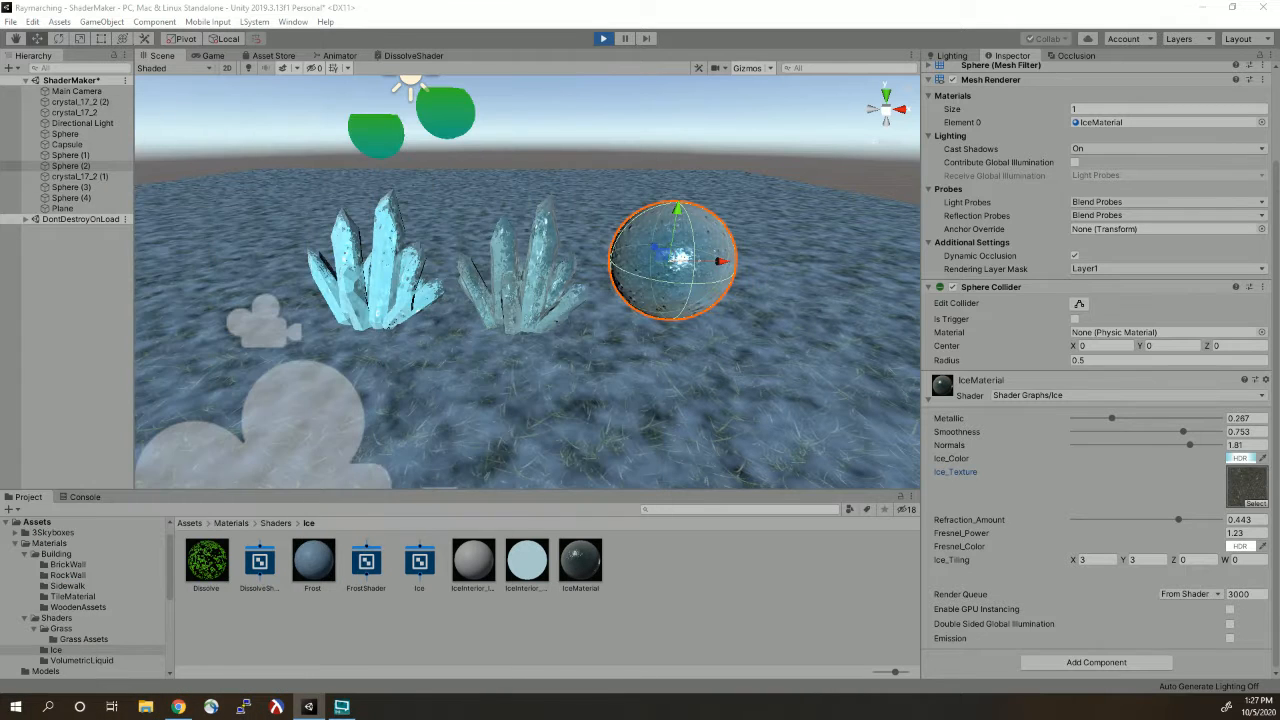
{"action": "key", "text": "alt"}
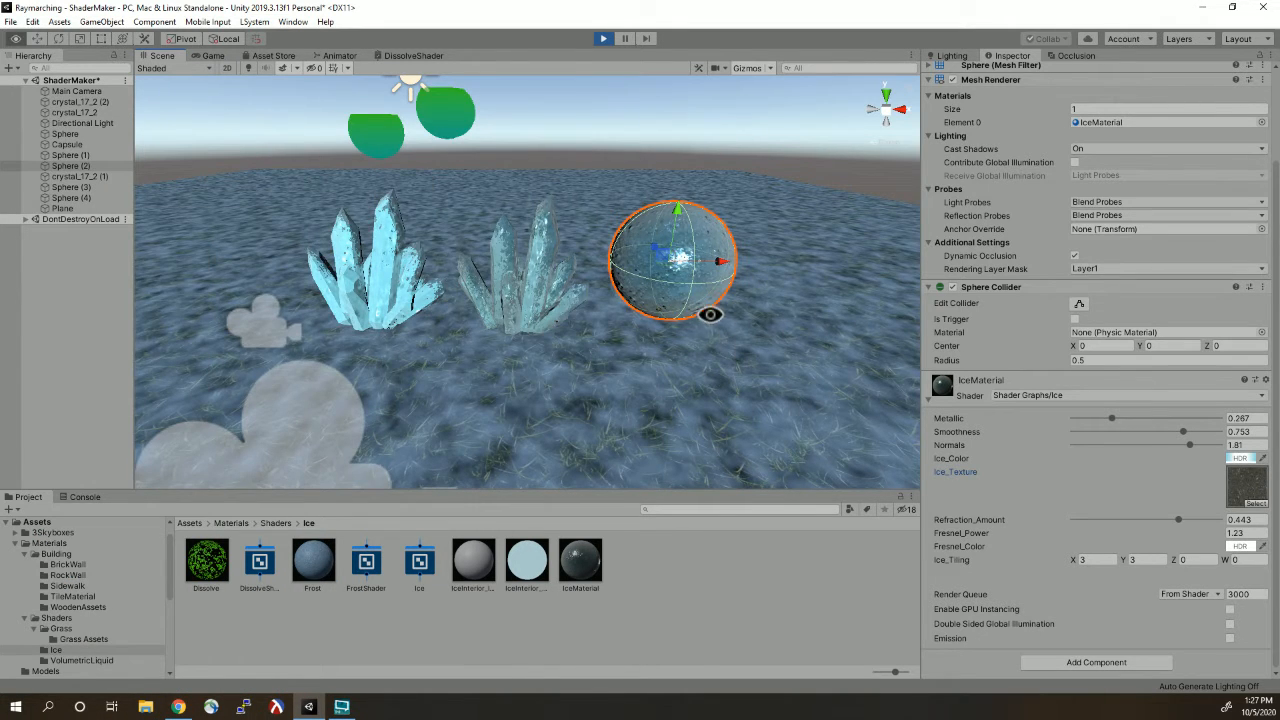
{"action": "left_click_drag", "start_coordinate": [754, 256], "coordinate": [997, 428], "text": "alt"}
{"action": "scroll", "coordinate": [590, 268], "scroll_direction": "up", "scroll_amount": 5}
{"action": "scroll", "coordinate": [560, 287], "scroll_direction": "down", "scroll_amount": 6}
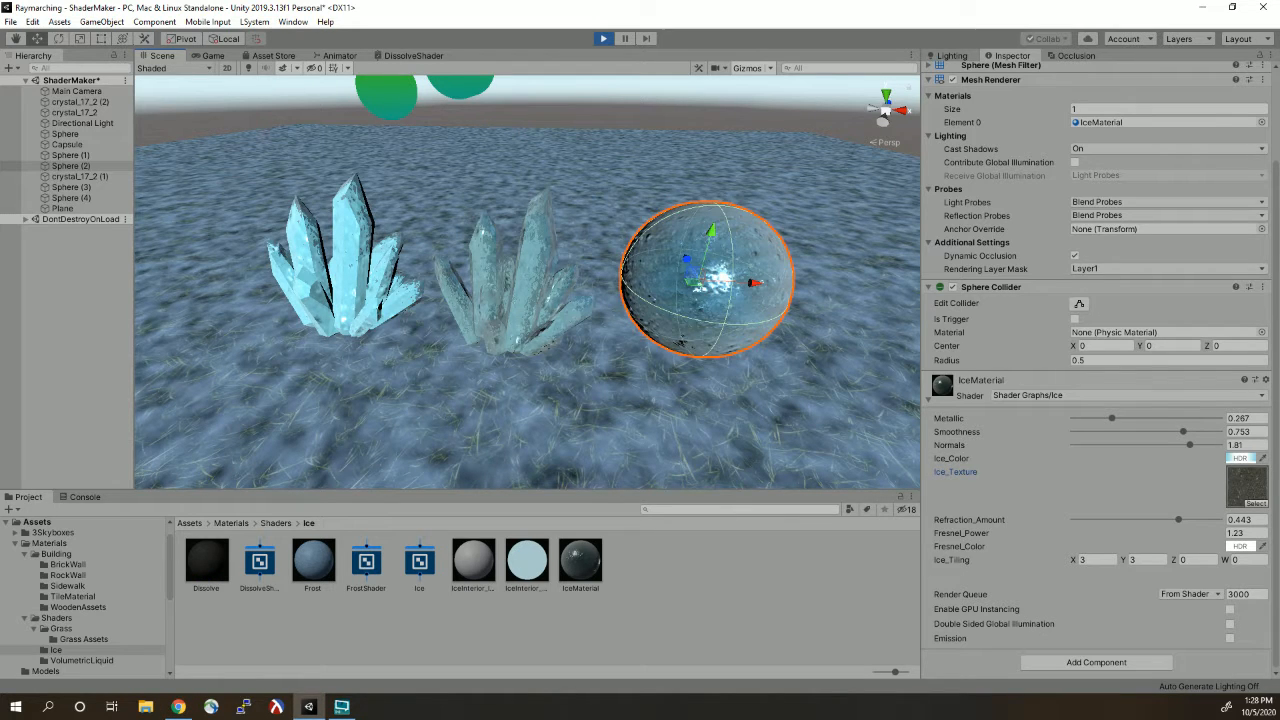
- Set the IceMaterial's Ice_Texture to a light grey rocky texture and view the ice objects from a lower angle
{"action": "left_click", "coordinate": [1257, 503]}
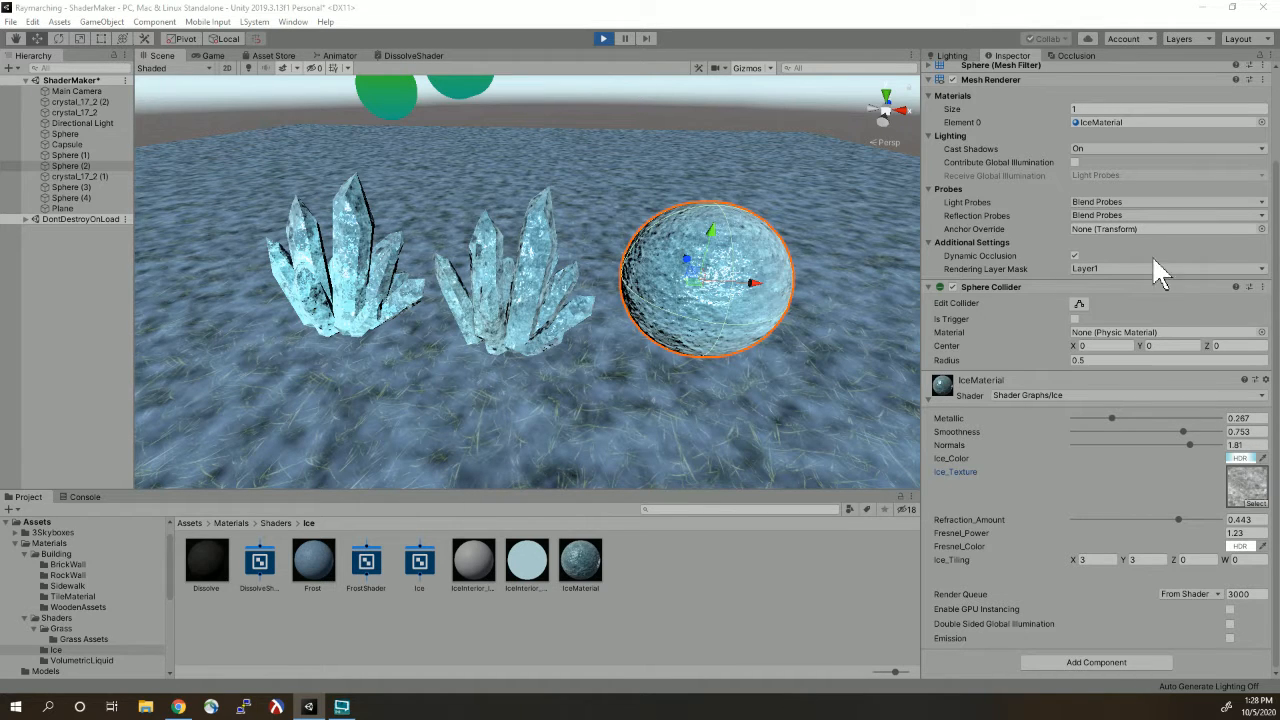
{"action": "left_click_drag", "start_coordinate": [749, 317], "coordinate": [777, 274], "text": "alt"}
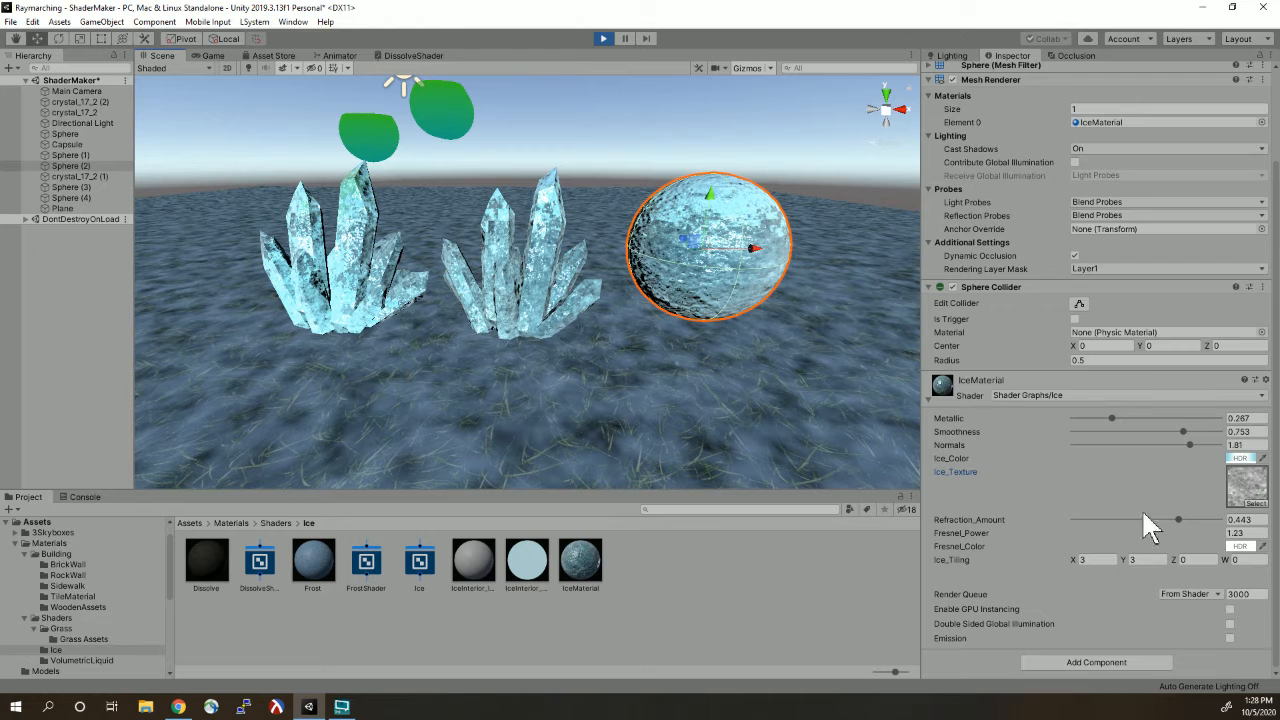
- Set the IceMaterial's Refraction_Amount to 0.534, Normals to 0.94, Smoothness to 0.625 and Metallic to 0.313, and check the Game view
{"action": "mouse_move", "coordinate": [1174, 521]}
{"action": "left_mouse_down"}
{"action": "mouse_move", "coordinate": [1100, 514]}
{"action": "mouse_move", "coordinate": [1186, 522]}
{"action": "left_mouse_up"}
{"action": "mouse_move", "coordinate": [1190, 447]}
{"action": "left_mouse_down"}
{"action": "mouse_move", "coordinate": [1134, 451]}
{"action": "mouse_move", "coordinate": [1259, 455]}
{"action": "mouse_move", "coordinate": [1172, 468]}
{"action": "mouse_move", "coordinate": [1128, 433]}
{"action": "mouse_move", "coordinate": [1163, 433]}
{"action": "mouse_move", "coordinate": [1114, 418]}
{"action": "mouse_move", "coordinate": [1198, 422]}
{"action": "mouse_move", "coordinate": [1140, 436]}
{"action": "left_mouse_up"}
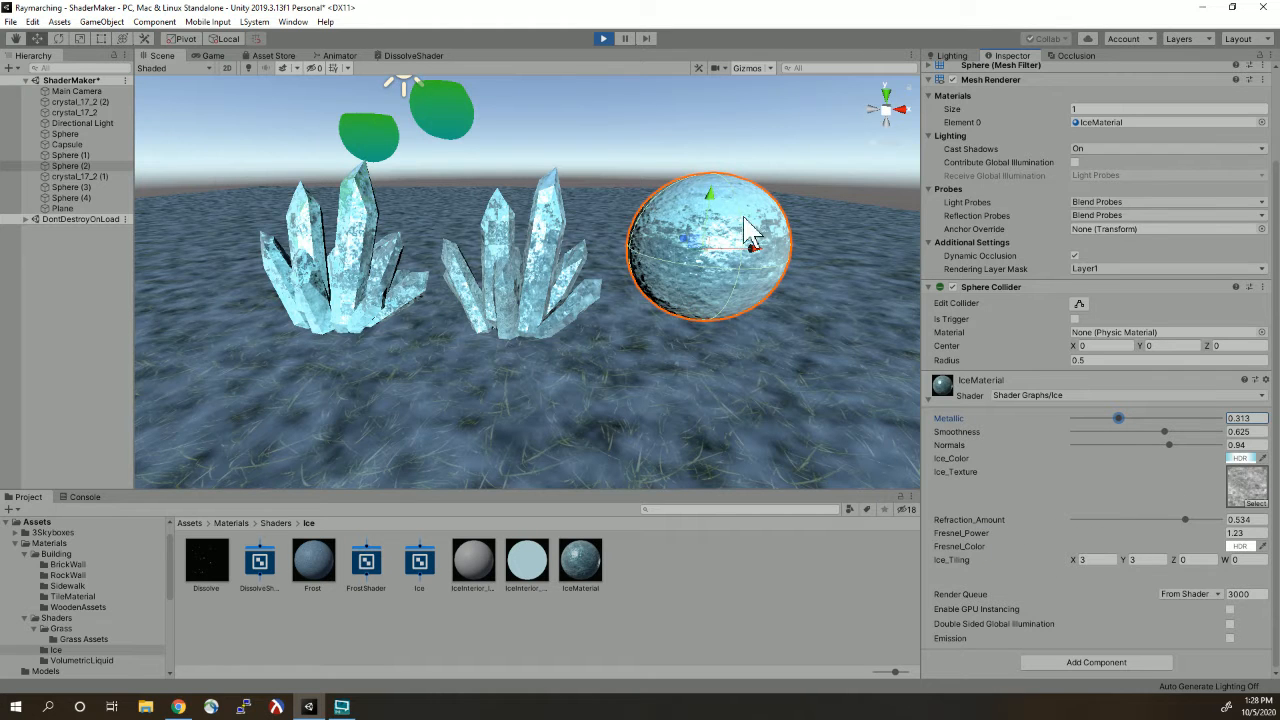
{"action": "left_click", "coordinate": [220, 55]}
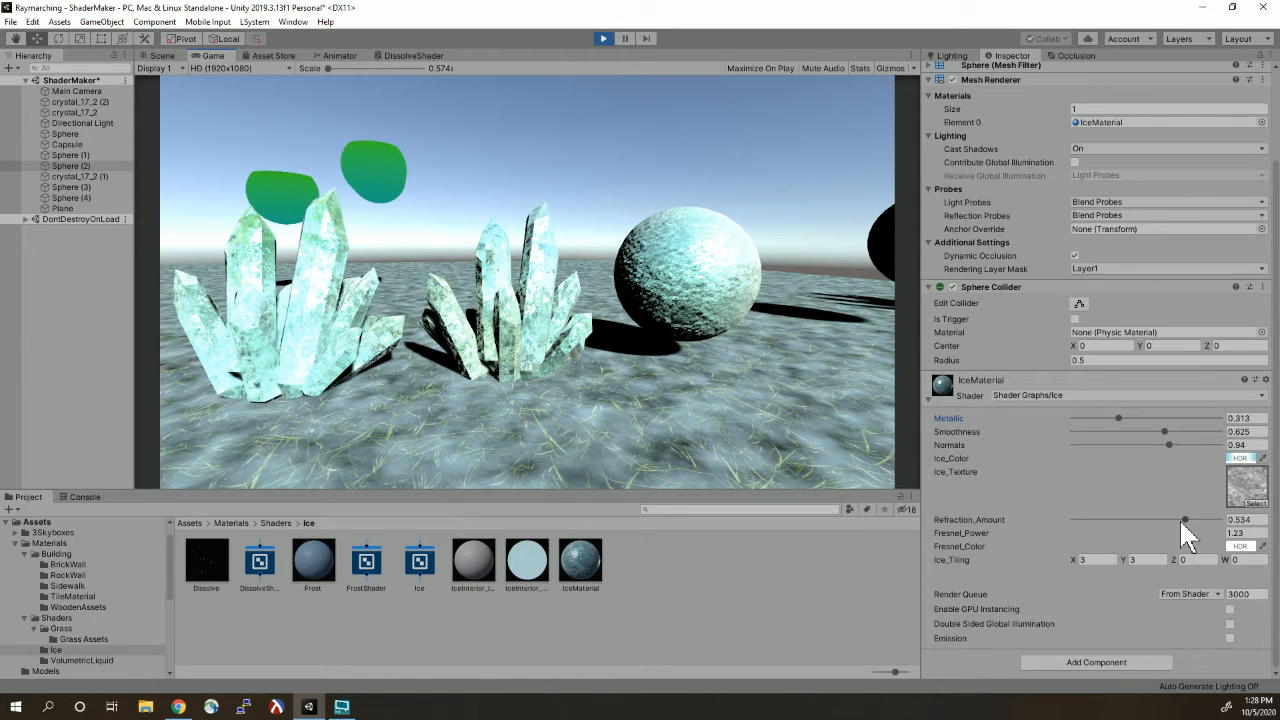
- Set the IceMaterial's Refraction_Amount to 0.462 and Fresnel_Power to 1.63, then try a lower Ice_Tiling X before restoring it to 3
{"action": "left_click_drag", "start_coordinate": [1182, 522], "coordinate": [1178, 521]}
{"action": "mouse_move", "coordinate": [984, 532]}
{"action": "left_mouse_down"}
{"action": "mouse_move", "coordinate": [908, 537]}
{"action": "mouse_move", "coordinate": [1029, 549]}
{"action": "mouse_move", "coordinate": [968, 531]}
{"action": "mouse_move", "coordinate": [995, 537]}
{"action": "left_mouse_up"}
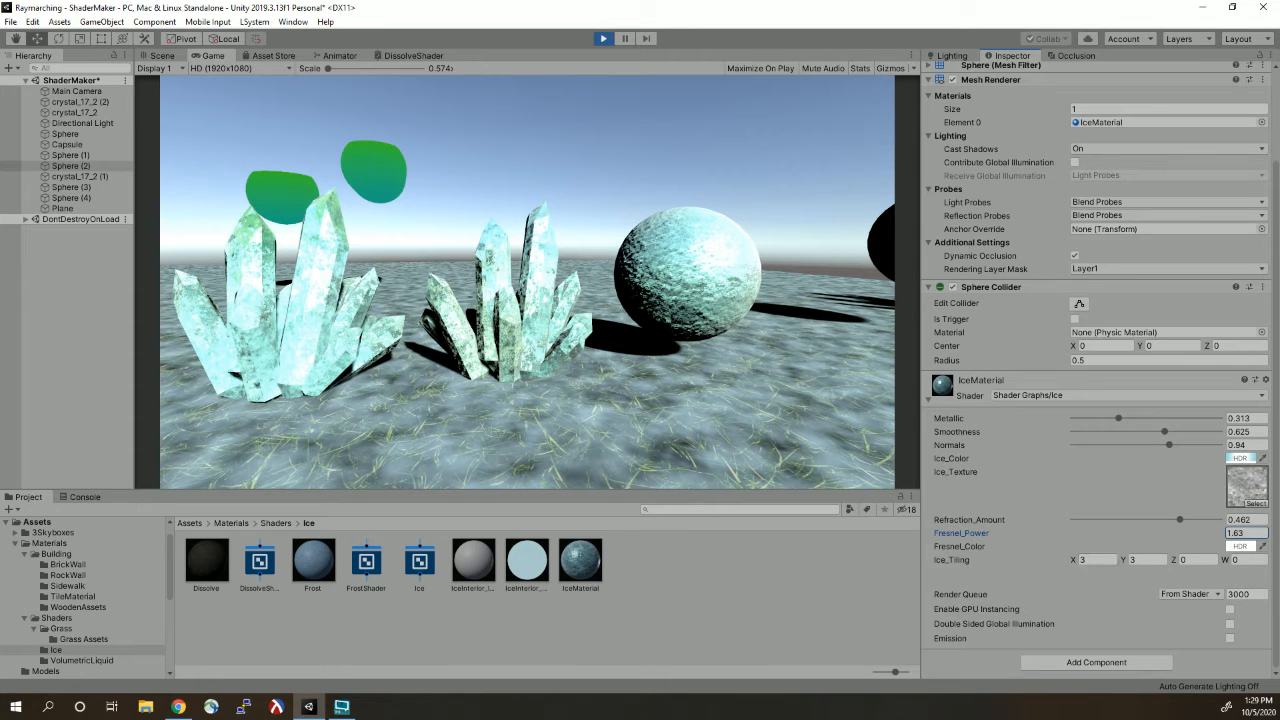
{"action": "mouse_move", "coordinate": [1071, 560]}
{"action": "left_mouse_down"}
{"action": "mouse_move", "coordinate": [995, 572]}
{"action": "mouse_move", "coordinate": [1055, 575]}
{"action": "mouse_move", "coordinate": [1027, 575]}
{"action": "left_mouse_up"}
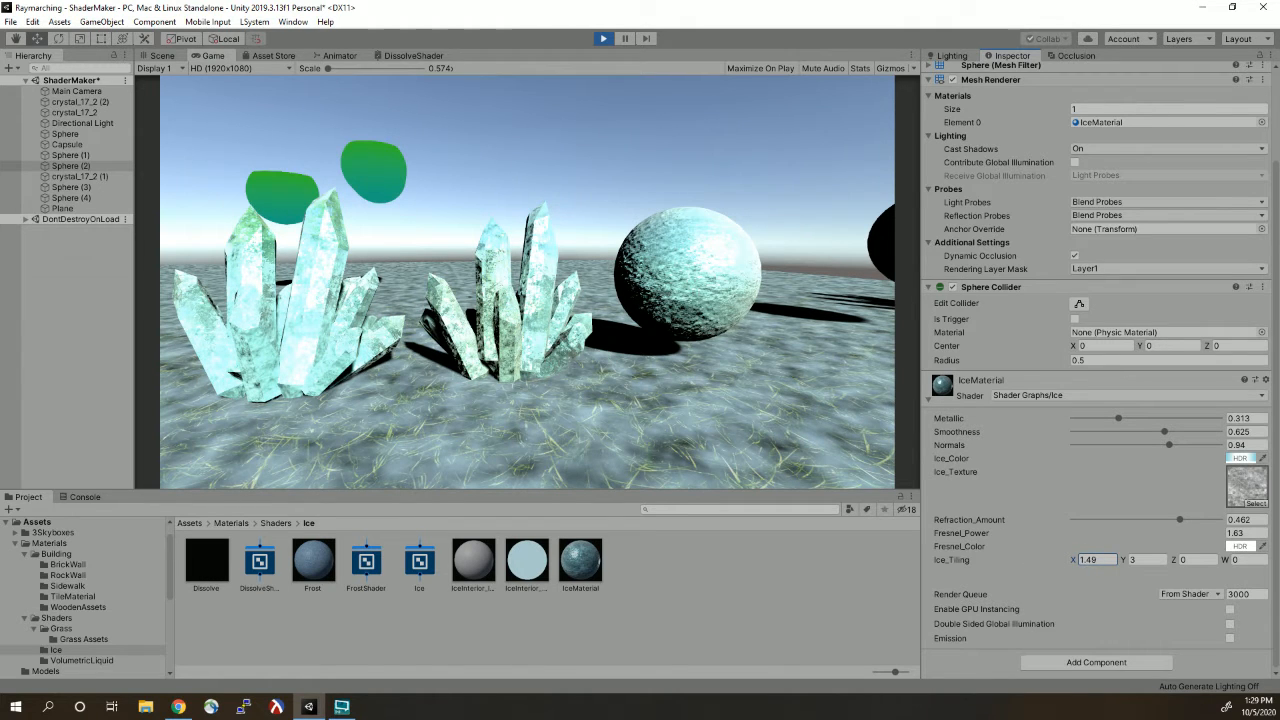
{"action": "type", "text": "3"}
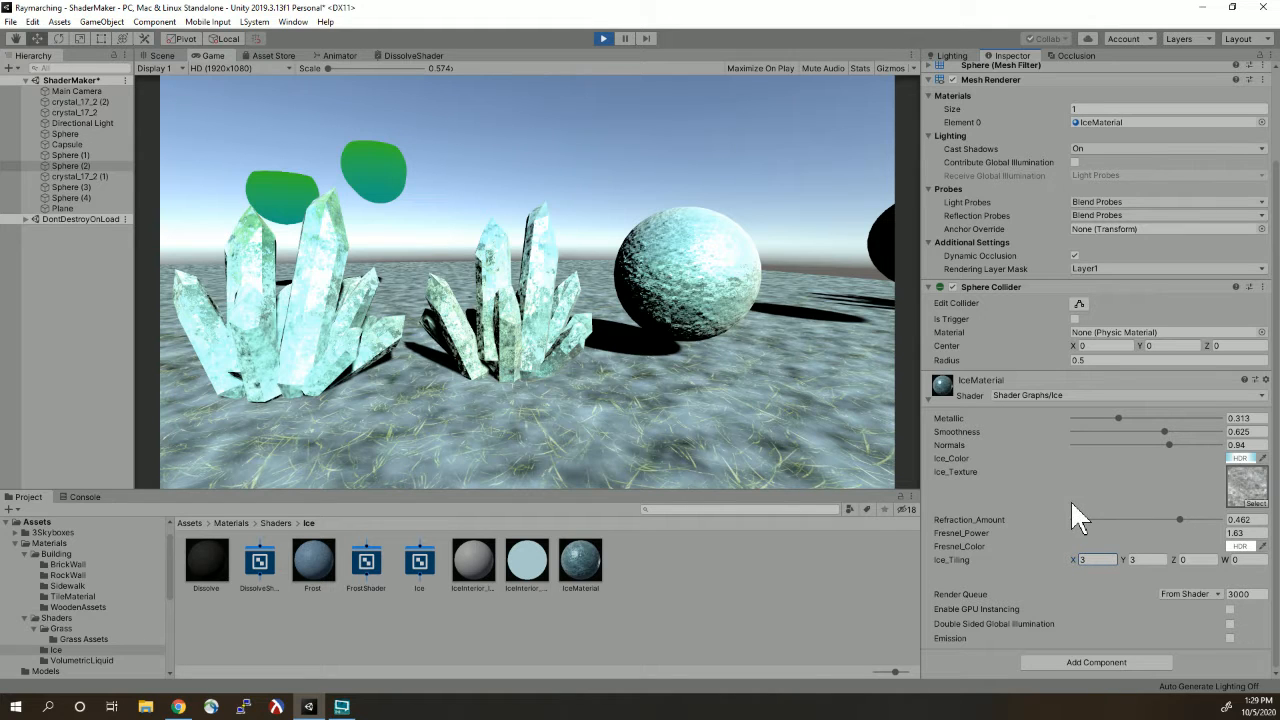
- Change the IceMaterial's Ice_Color to a paler, less green blue and stop play mode
{"action": "left_click", "coordinate": [1240, 458]}
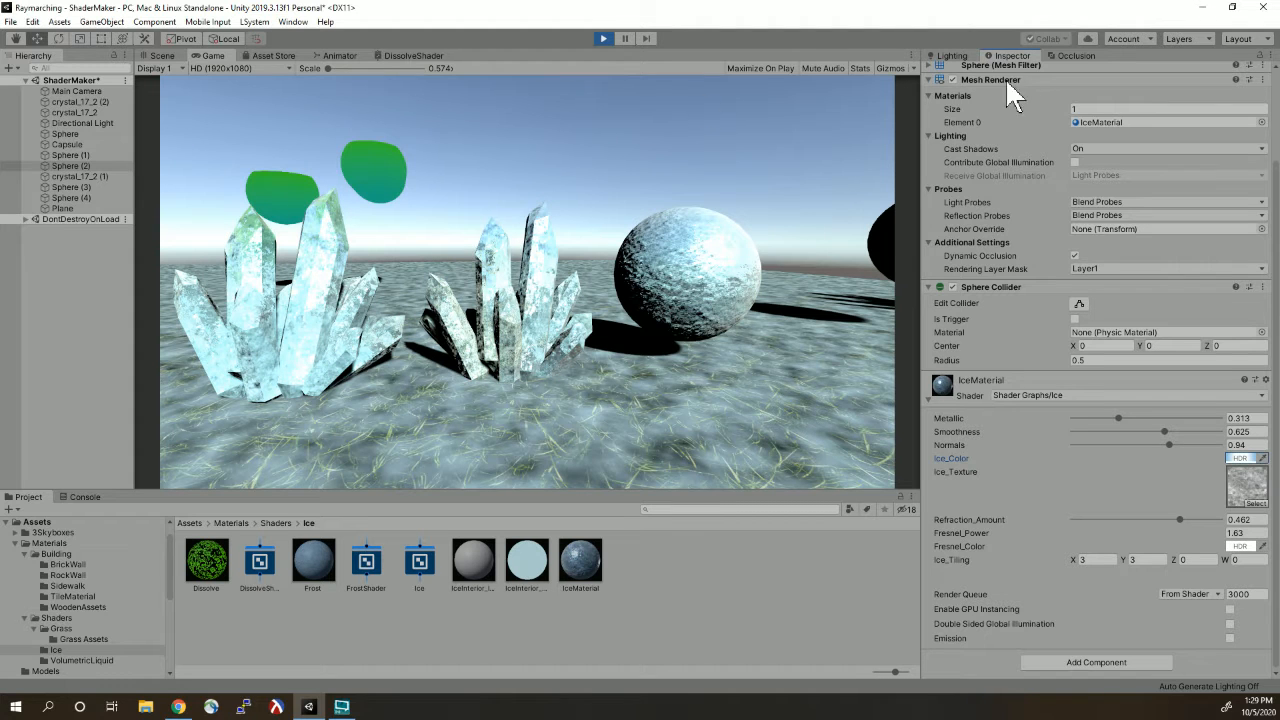
{"action": "left_click", "coordinate": [603, 39]}
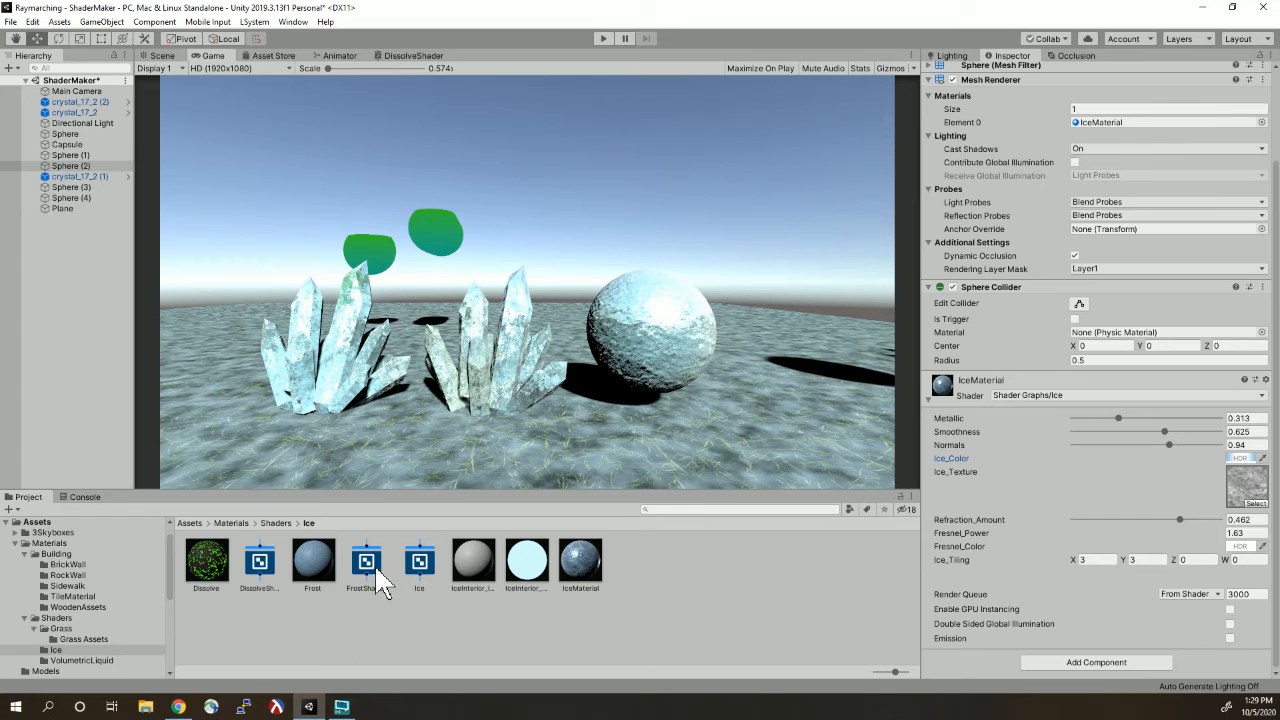
- Open the Ice shader graph and examine its texture sampling, tiling, normal and screen position nodes
{"action": "left_click", "coordinate": [427, 580]}
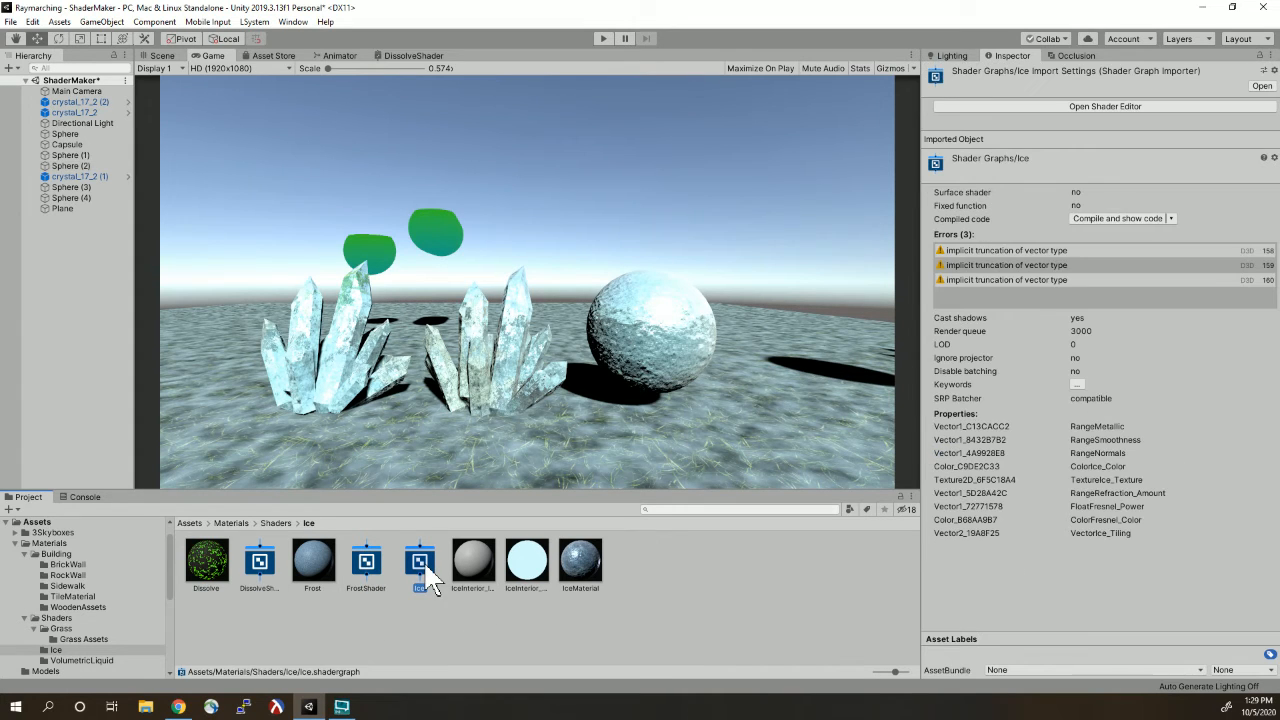
{"action": "double_click", "coordinate": [426, 565]}
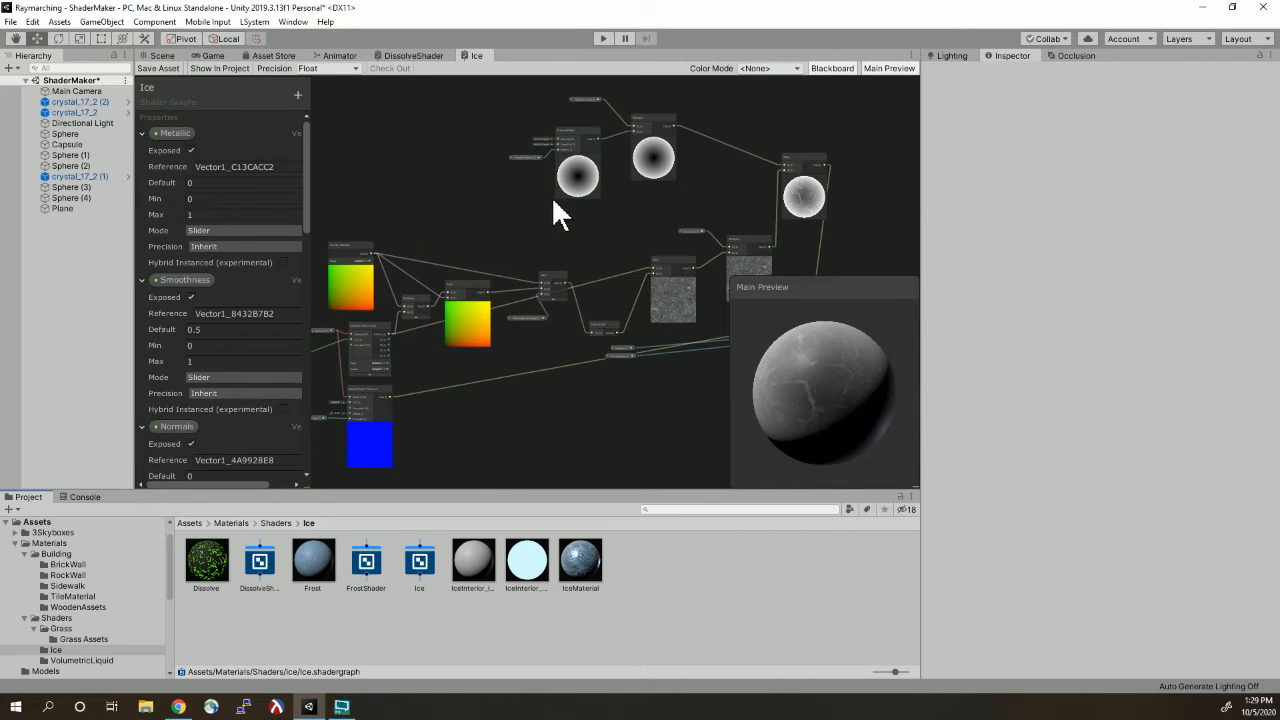
{"action": "scroll", "coordinate": [554, 200], "scroll_direction": "down", "scroll_amount": 2}
{"action": "scroll", "coordinate": [571, 281], "scroll_direction": "up", "scroll_amount": 5}
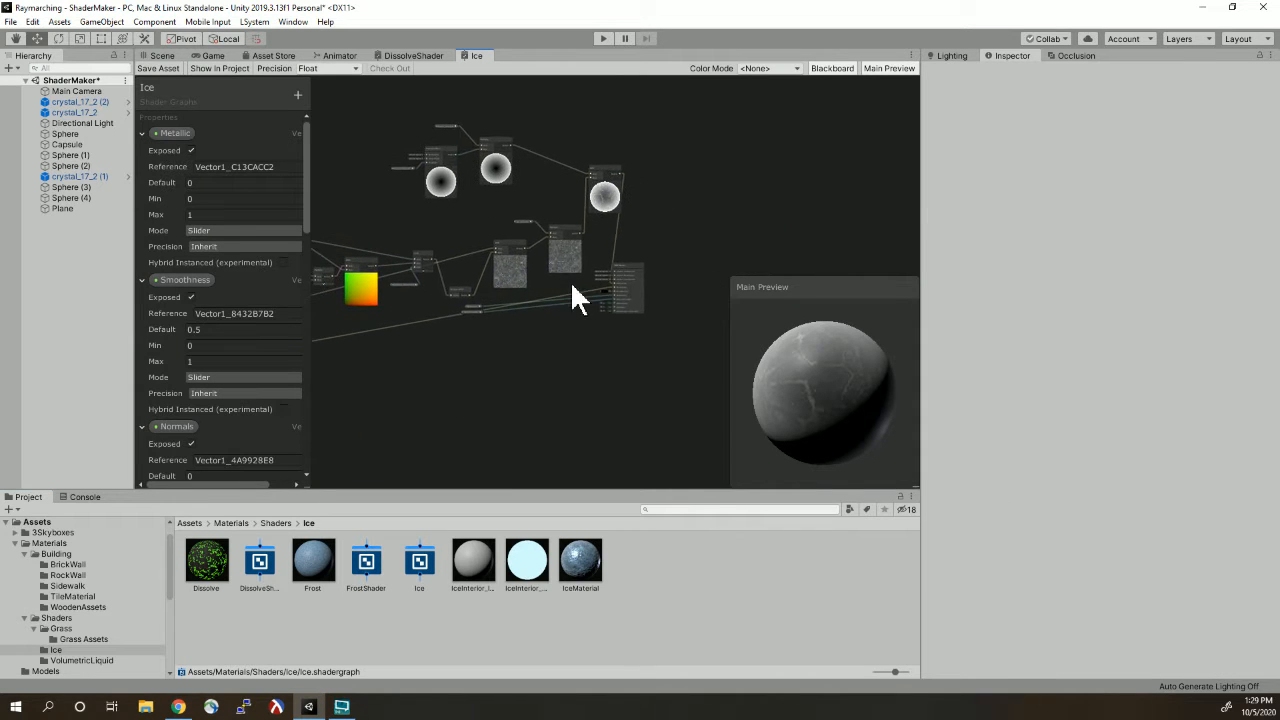
{"action": "middle_click_drag", "start_coordinate": [566, 252], "coordinate": [770, 320]}
{"action": "scroll", "coordinate": [703, 276], "scroll_direction": "down", "scroll_amount": 1}
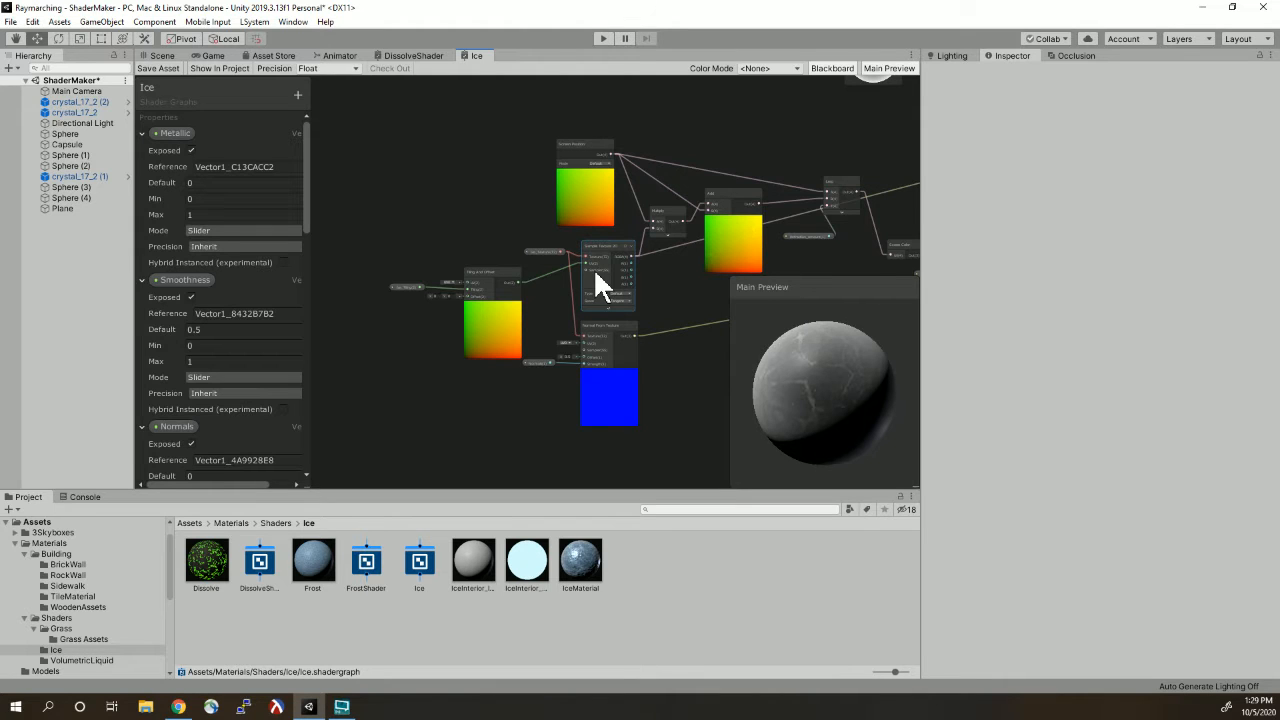
{"action": "middle_click_drag", "start_coordinate": [662, 289], "coordinate": [539, 262]}
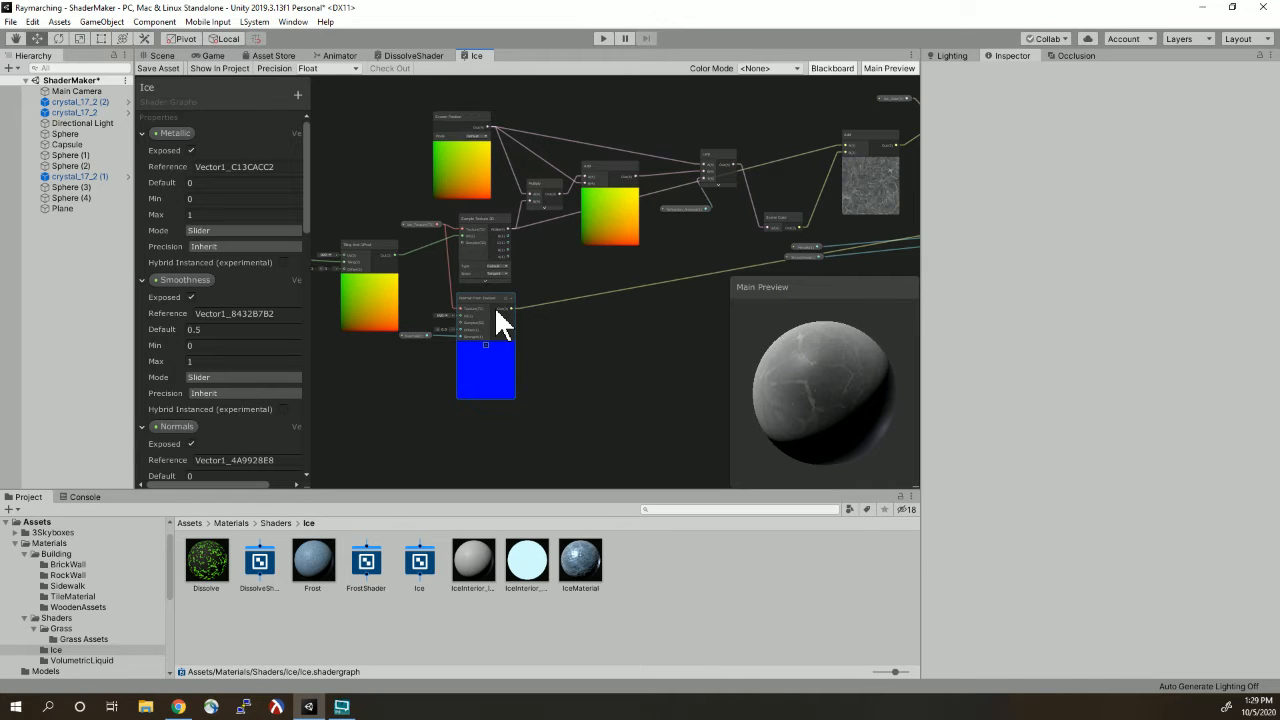
{"action": "middle_click_drag", "start_coordinate": [662, 329], "coordinate": [606, 434]}
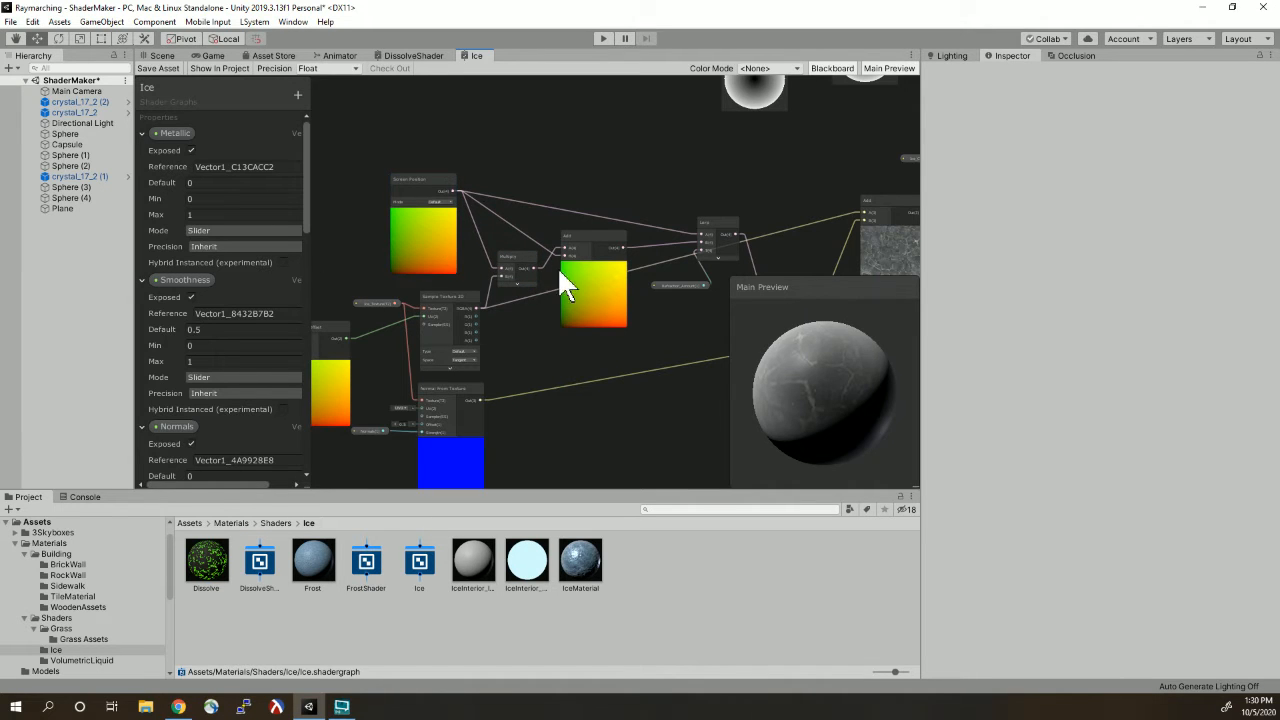
{"action": "middle_click_drag", "start_coordinate": [687, 312], "coordinate": [632, 318]}
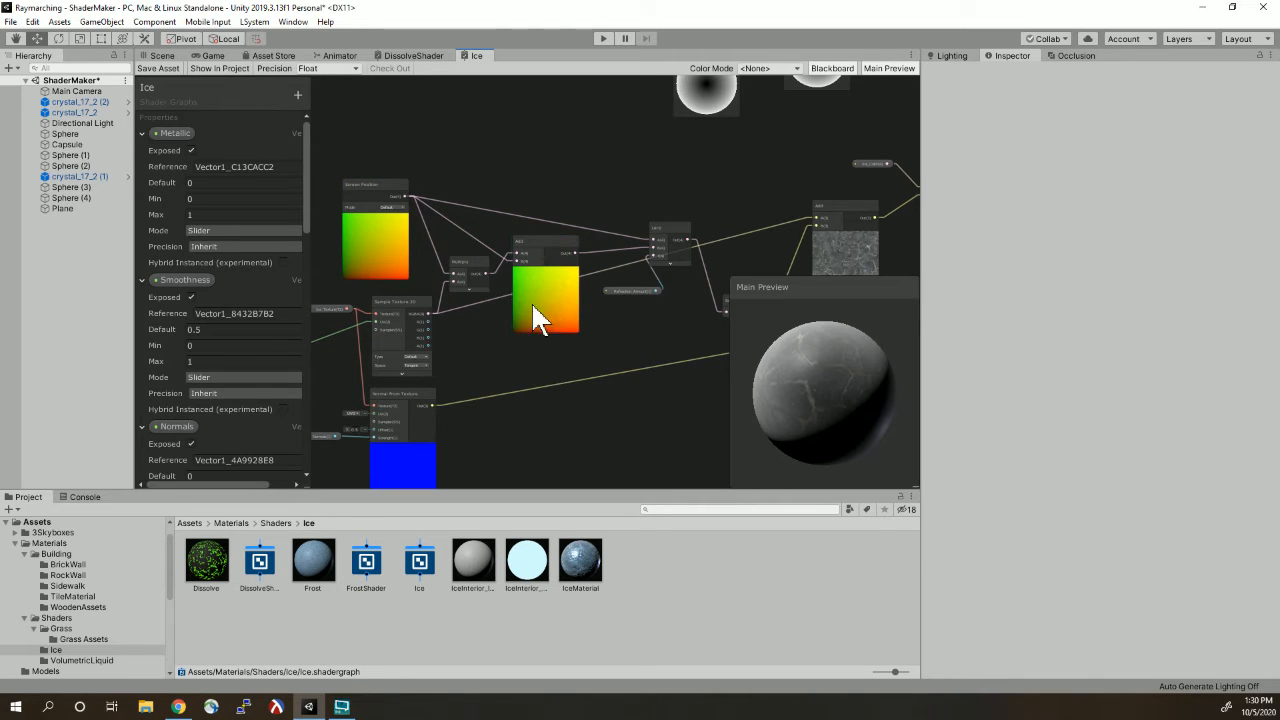
- Check the preview of the Multiply node after Screen Position, then reposition the Refraction_Amount node and move Scene Color up beside the Lerp node
{"action": "left_click", "coordinate": [470, 291]}
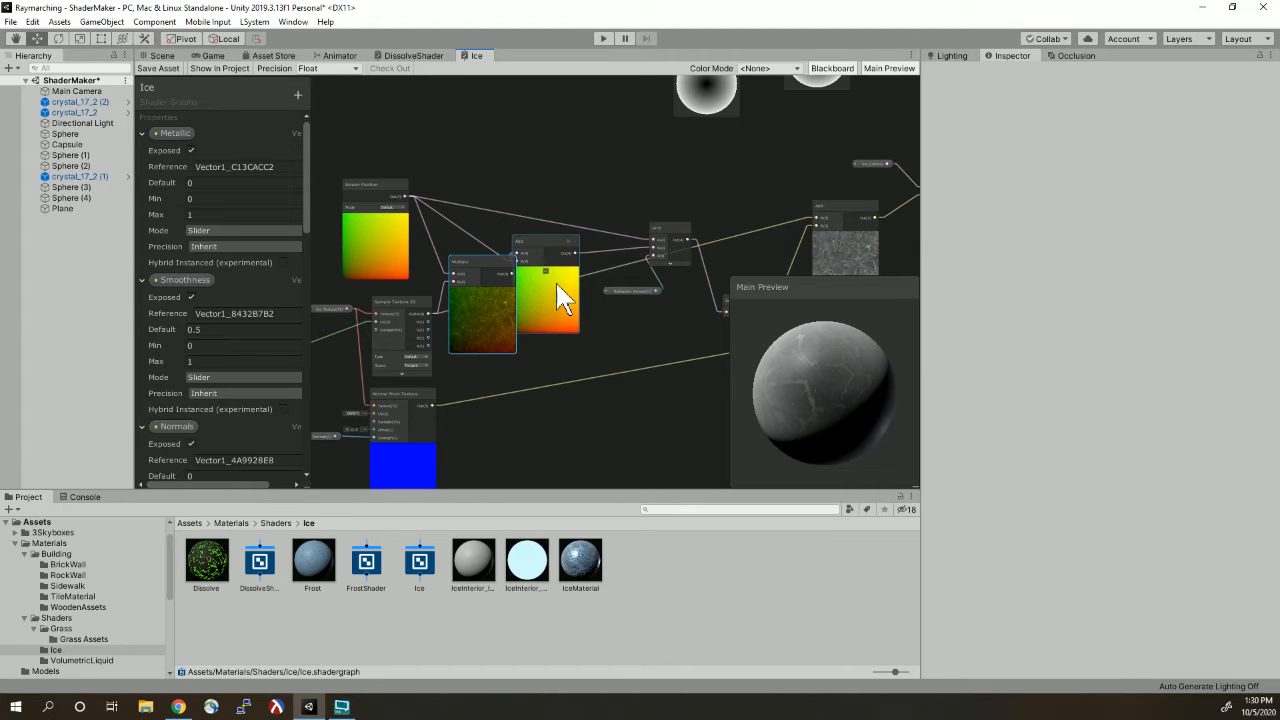
{"action": "left_click", "coordinate": [484, 270]}
{"action": "middle_click_drag", "start_coordinate": [674, 343], "coordinate": [444, 336]}
{"action": "left_click_drag", "start_coordinate": [432, 301], "coordinate": [415, 303]}
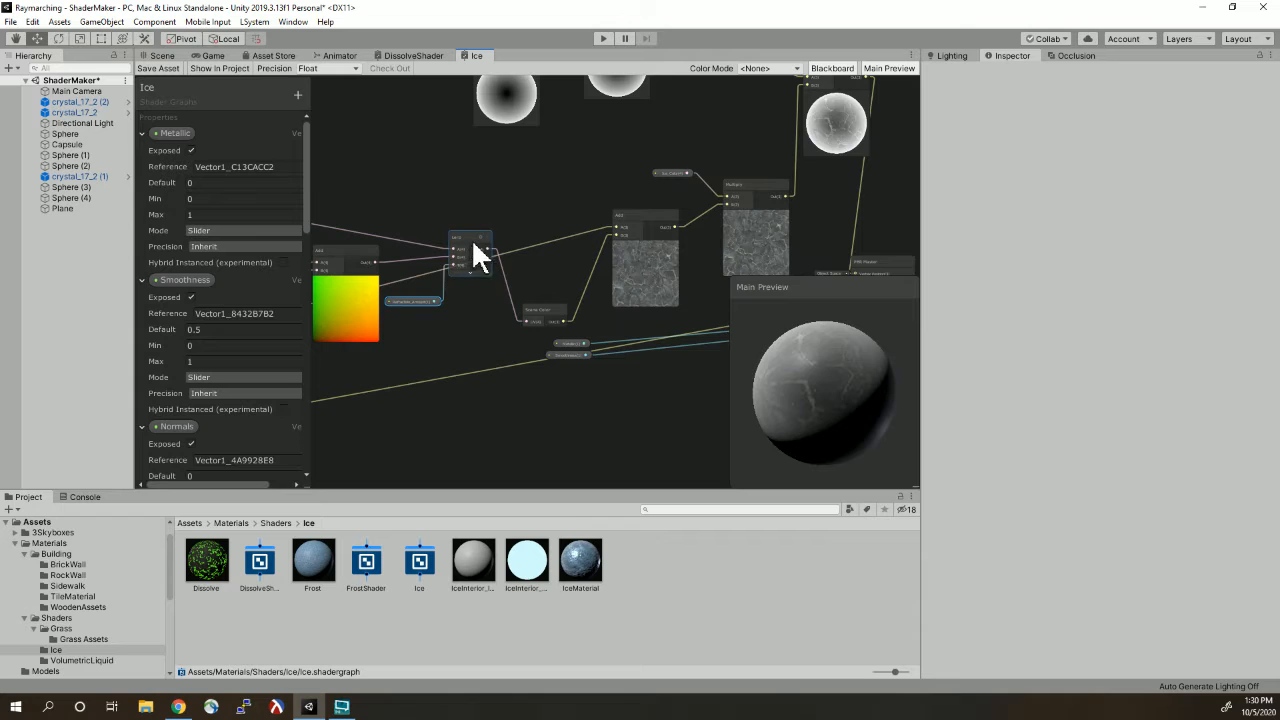
{"action": "middle_click_drag", "start_coordinate": [552, 303], "coordinate": [507, 307]}
{"action": "left_click_drag", "start_coordinate": [507, 312], "coordinate": [508, 262]}
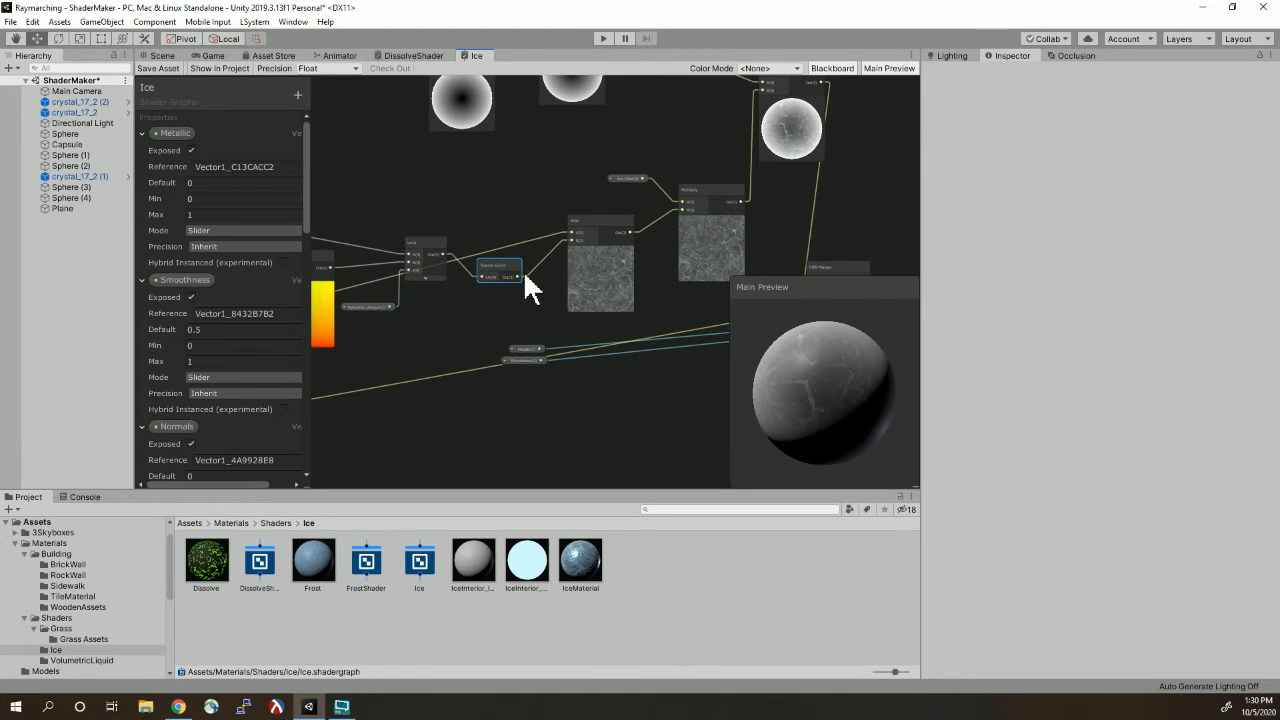
- Move the Fresnel Effect, Fresnel_Color and Multiply nodes together closer to the final Add node of the Ice graph
{"action": "middle_click_drag", "start_coordinate": [540, 280], "coordinate": [453, 363]}
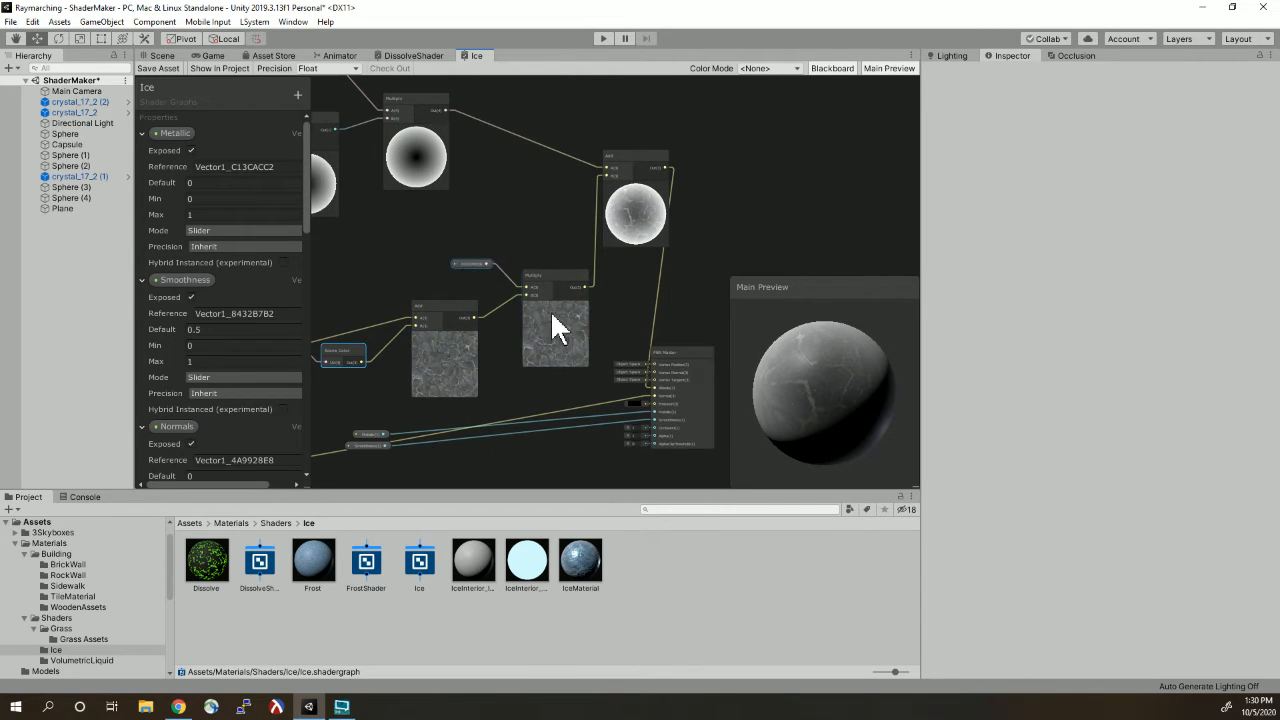
{"action": "middle_click_drag", "start_coordinate": [513, 163], "coordinate": [635, 213]}
{"action": "left_click_drag", "start_coordinate": [462, 201], "coordinate": [573, 257]}
{"action": "left_click_drag", "start_coordinate": [531, 192], "coordinate": [619, 216]}
{"action": "middle_click_drag", "start_coordinate": [656, 295], "coordinate": [466, 248]}
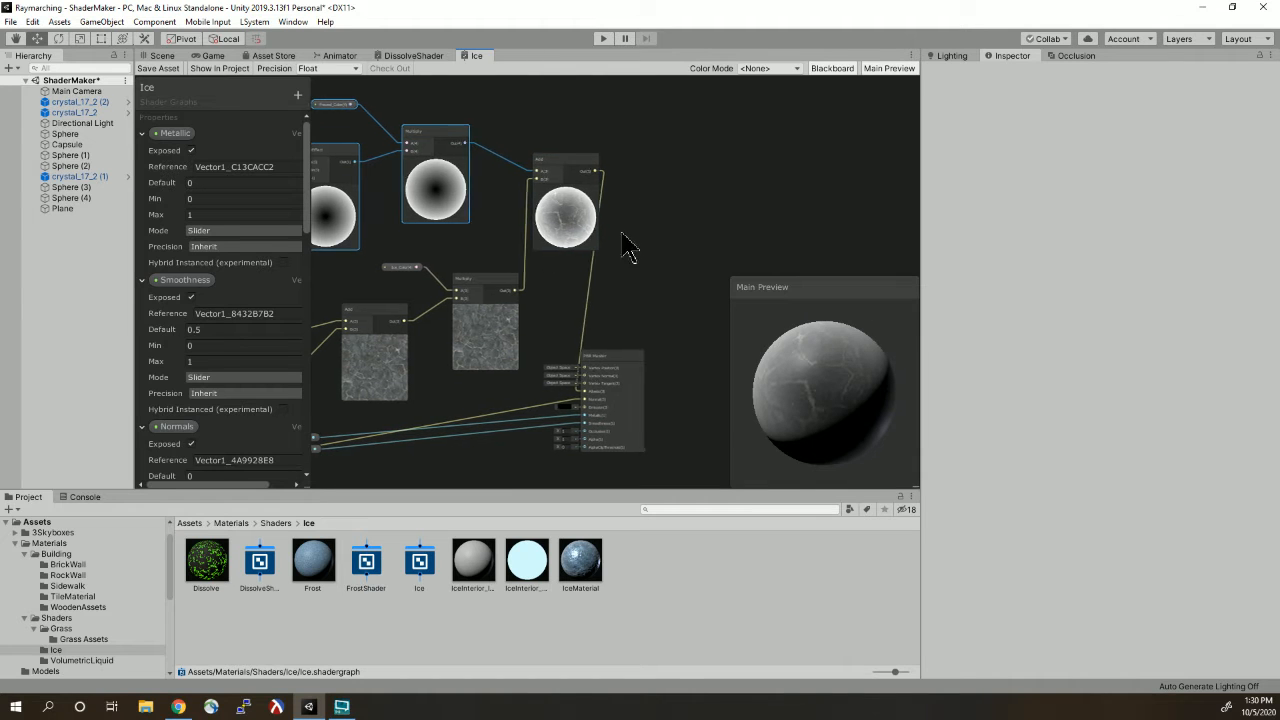
{"action": "middle_click_drag", "start_coordinate": [622, 236], "coordinate": [596, 174]}
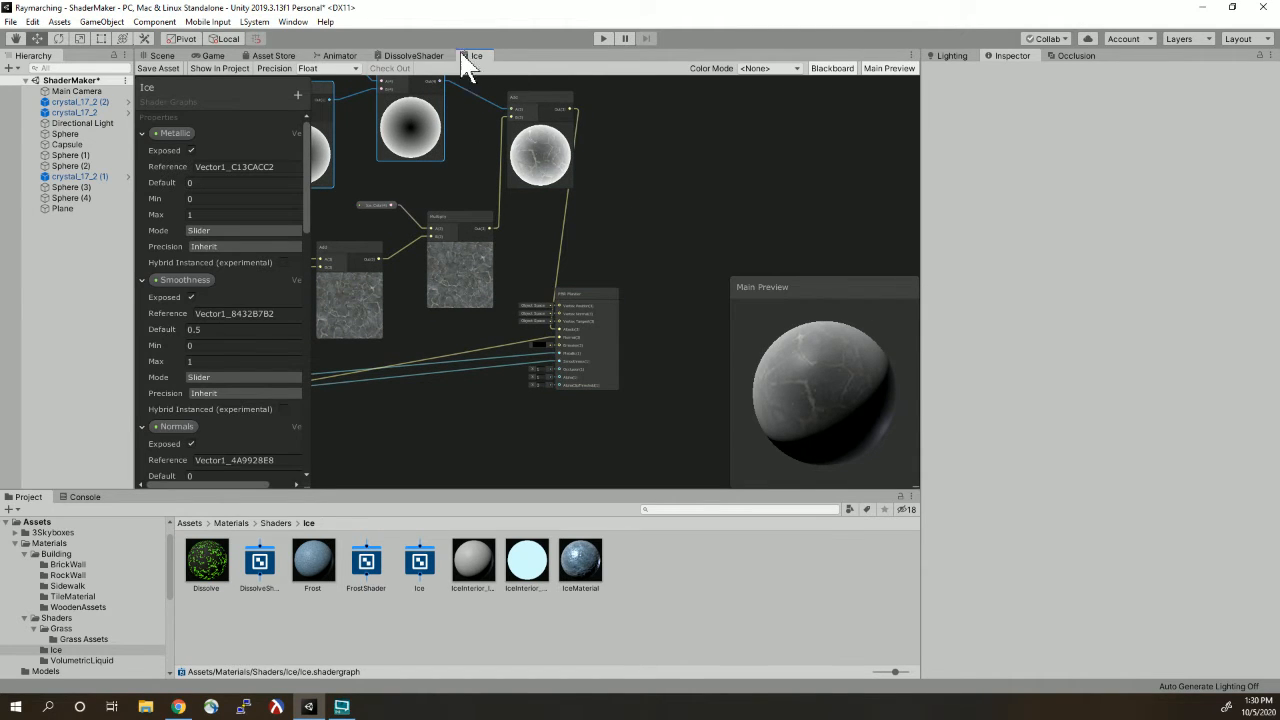
- In the DissolveShader graph, move the property node that feeds the Add node closer to it and examine the time-driven noise branch
{"action": "left_click", "coordinate": [410, 56]}
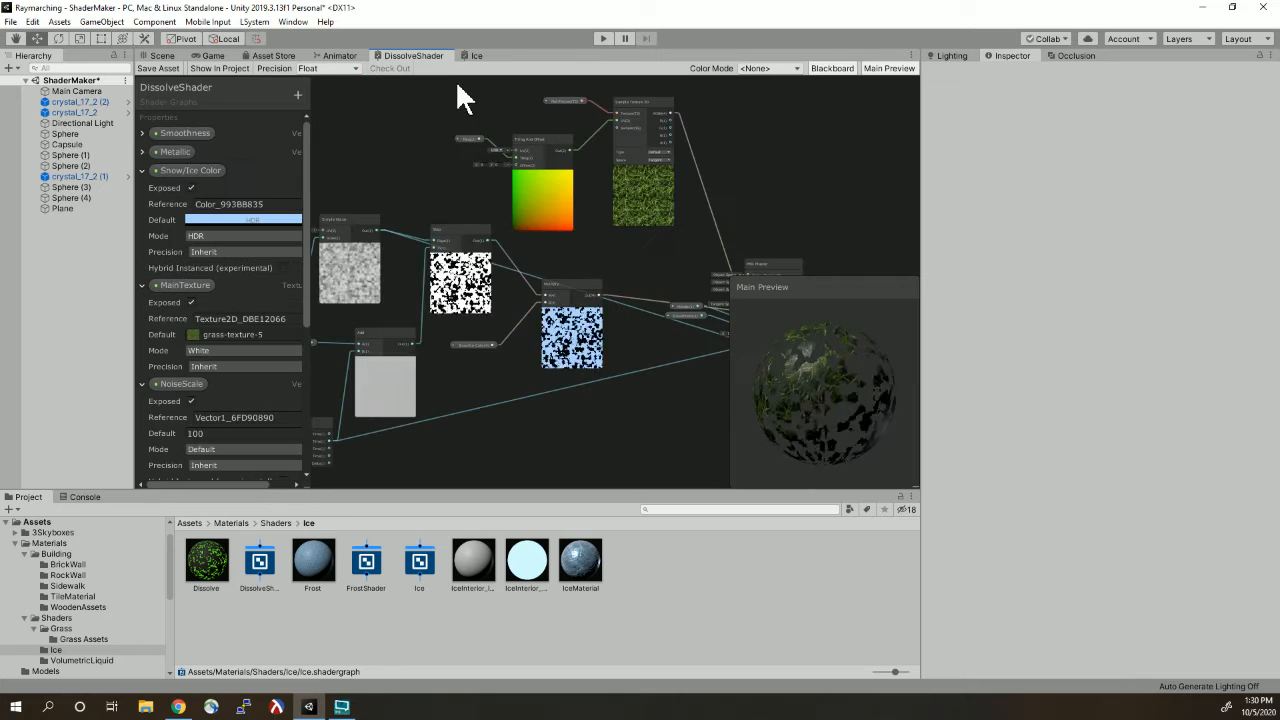
{"action": "scroll", "coordinate": [548, 278], "scroll_direction": "down", "scroll_amount": 1}
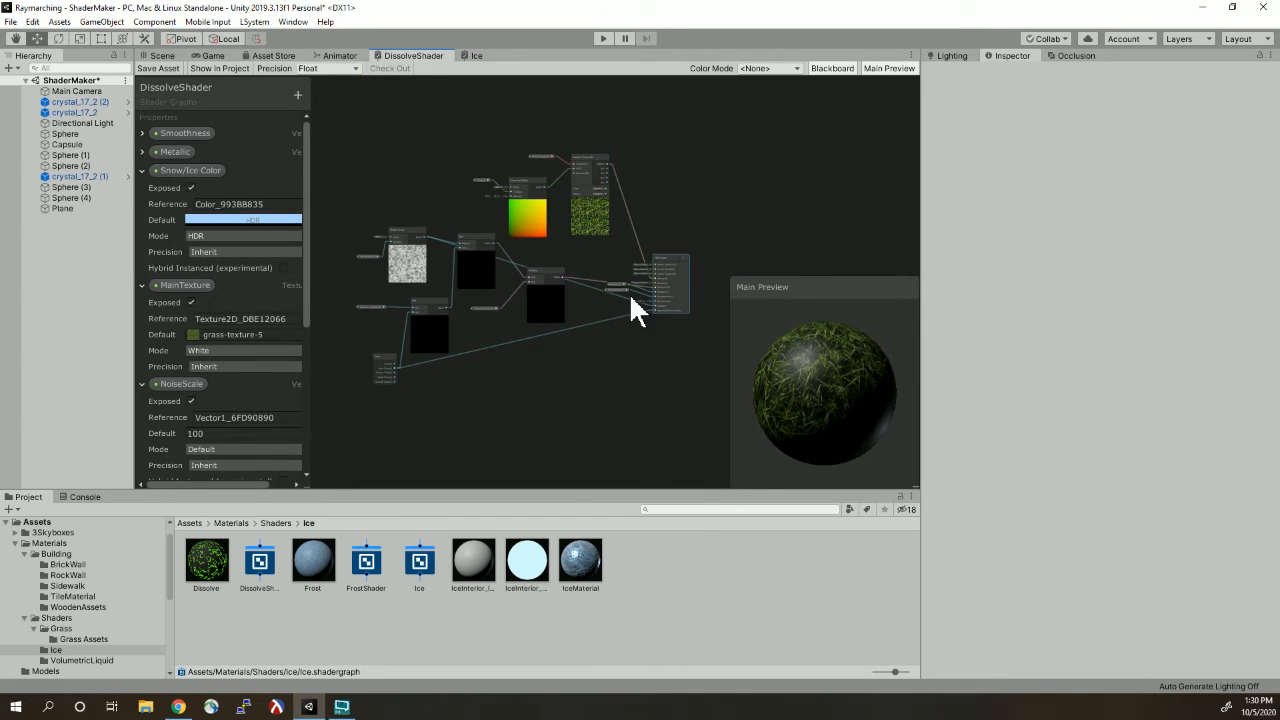
{"action": "scroll", "coordinate": [483, 347], "scroll_direction": "up", "scroll_amount": 3}
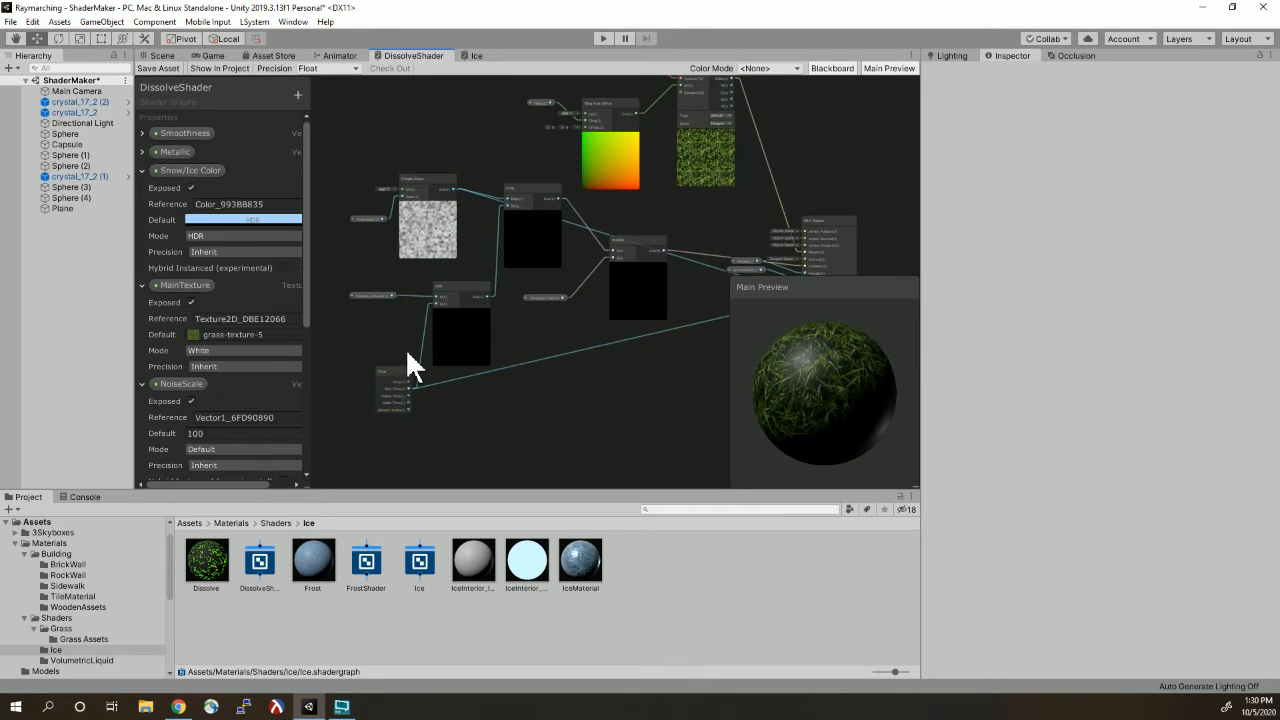
{"action": "left_click_drag", "start_coordinate": [382, 294], "coordinate": [401, 304]}
{"action": "middle_click_drag", "start_coordinate": [543, 338], "coordinate": [465, 372]}
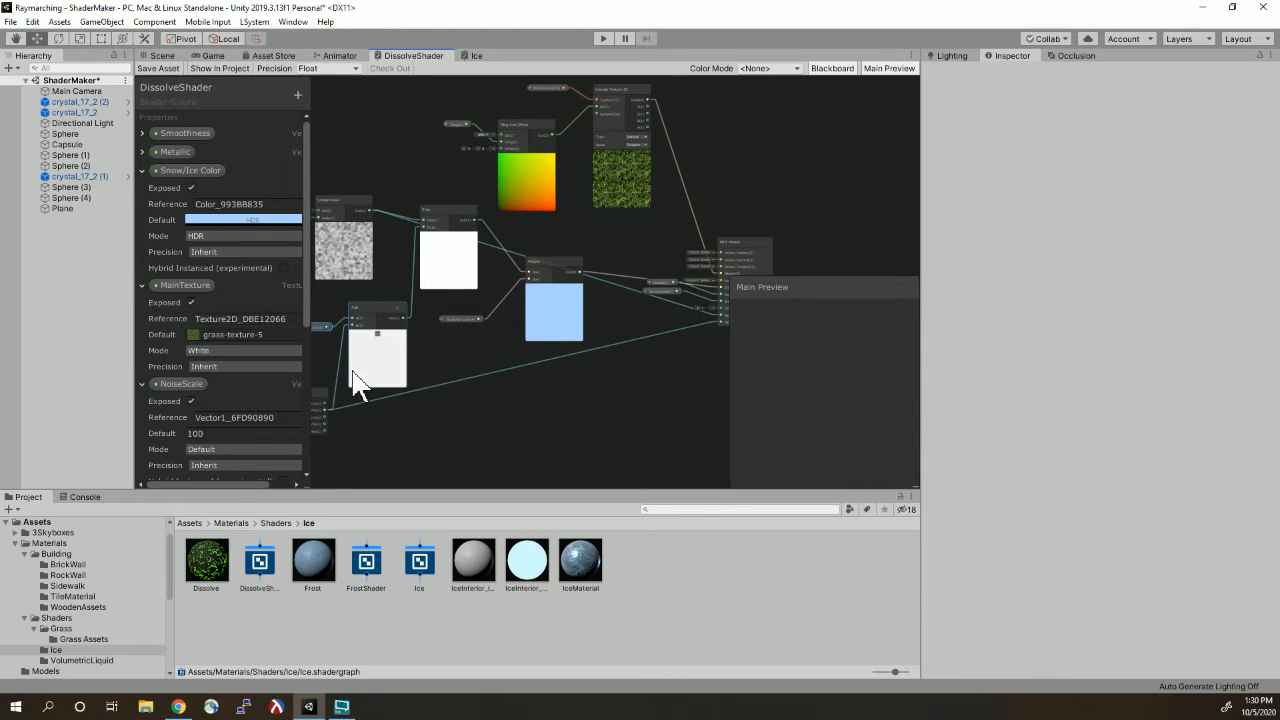
{"action": "mouse_move", "coordinate": [362, 363]}
{"action": "middle_mouse_down"}
{"action": "mouse_move", "coordinate": [375, 368]}
{"action": "mouse_move", "coordinate": [354, 363]}
{"action": "middle_mouse_up"}
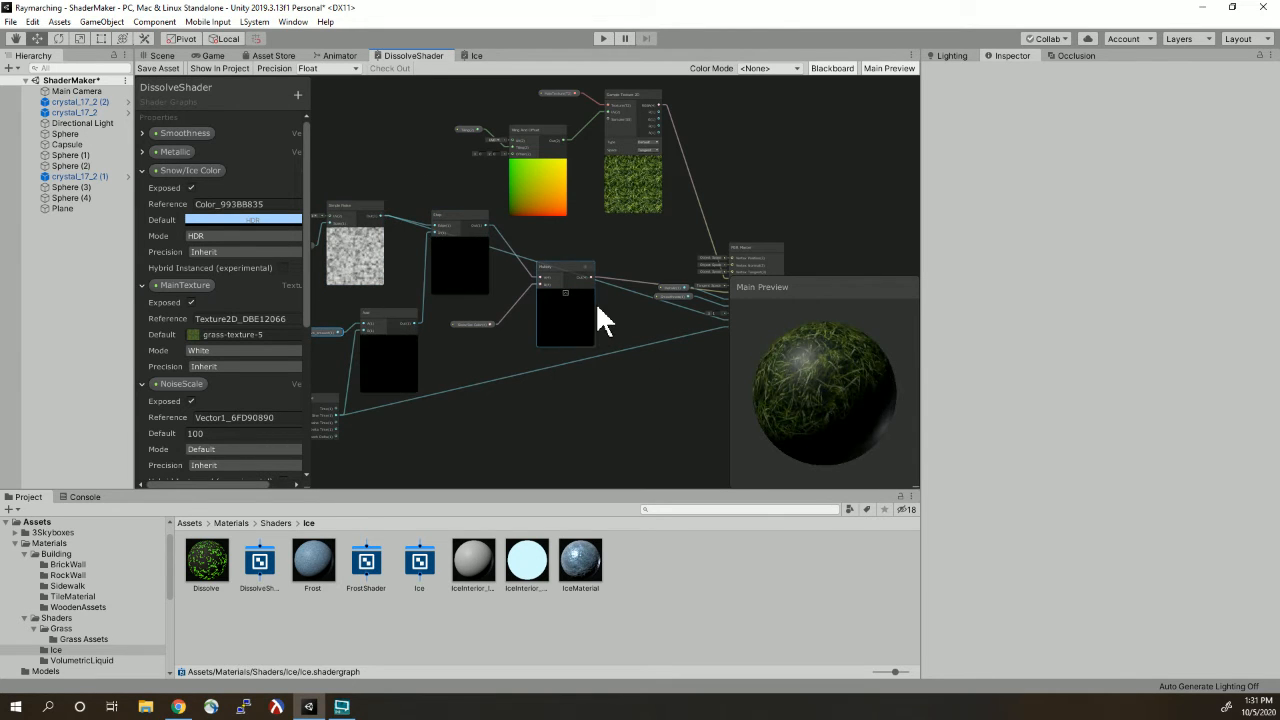
- Rename the DissolveShader's Snow/Ice Color property to Dissolve Color
{"action": "middle_click_drag", "start_coordinate": [519, 313], "coordinate": [462, 308]}
{"action": "left_click", "coordinate": [422, 318]}
{"action": "scroll", "coordinate": [435, 317], "scroll_direction": "up", "scroll_amount": 5}
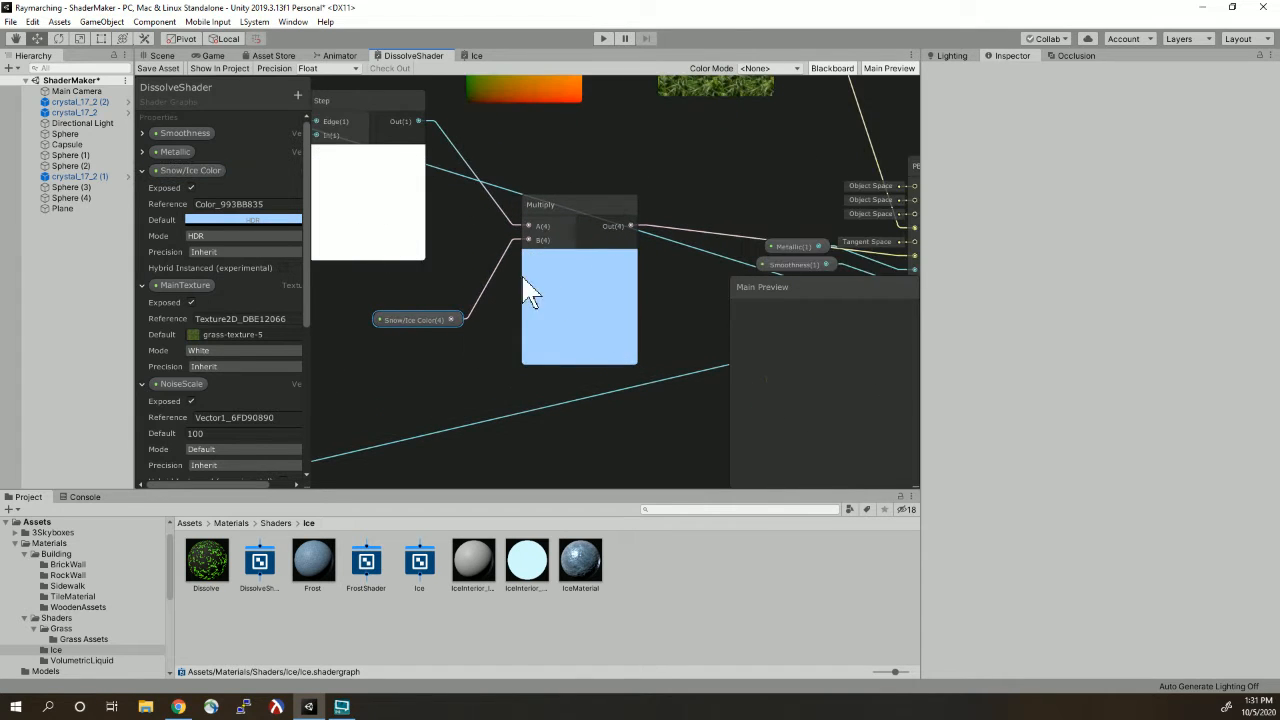
{"action": "scroll", "coordinate": [580, 300], "scroll_direction": "down", "scroll_amount": 4}
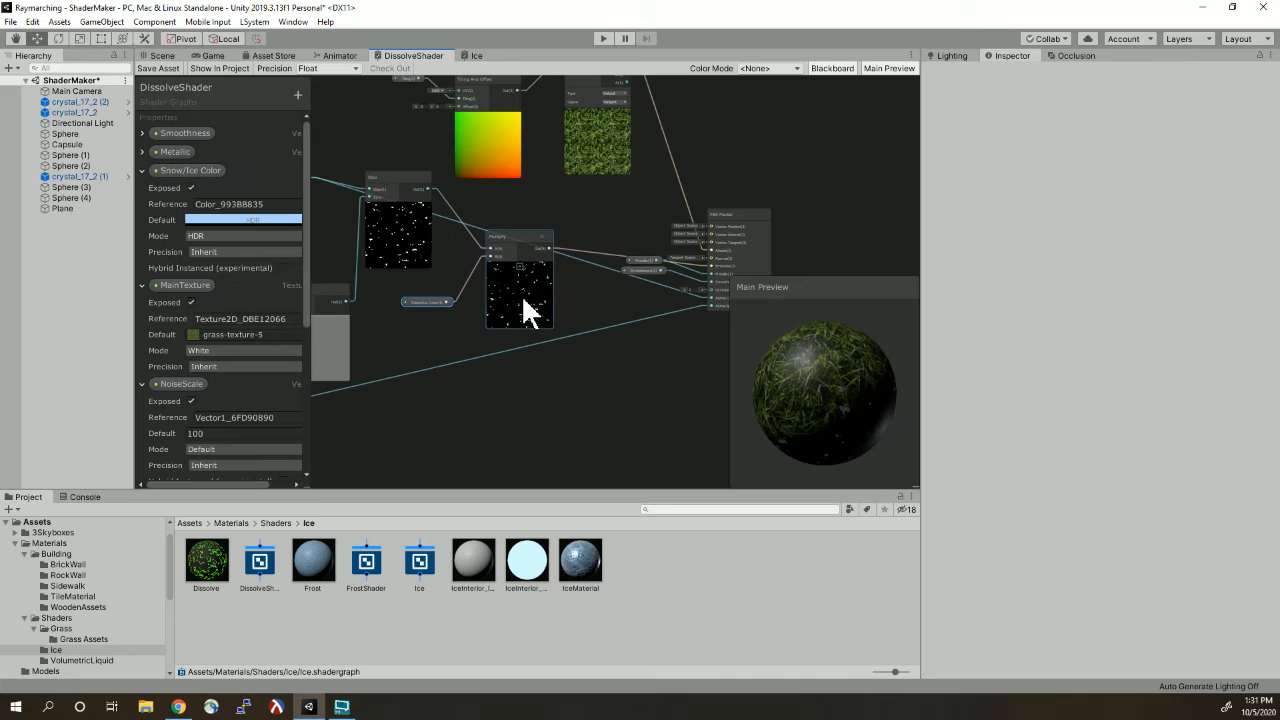
{"action": "middle_click_drag", "start_coordinate": [629, 323], "coordinate": [608, 334]}
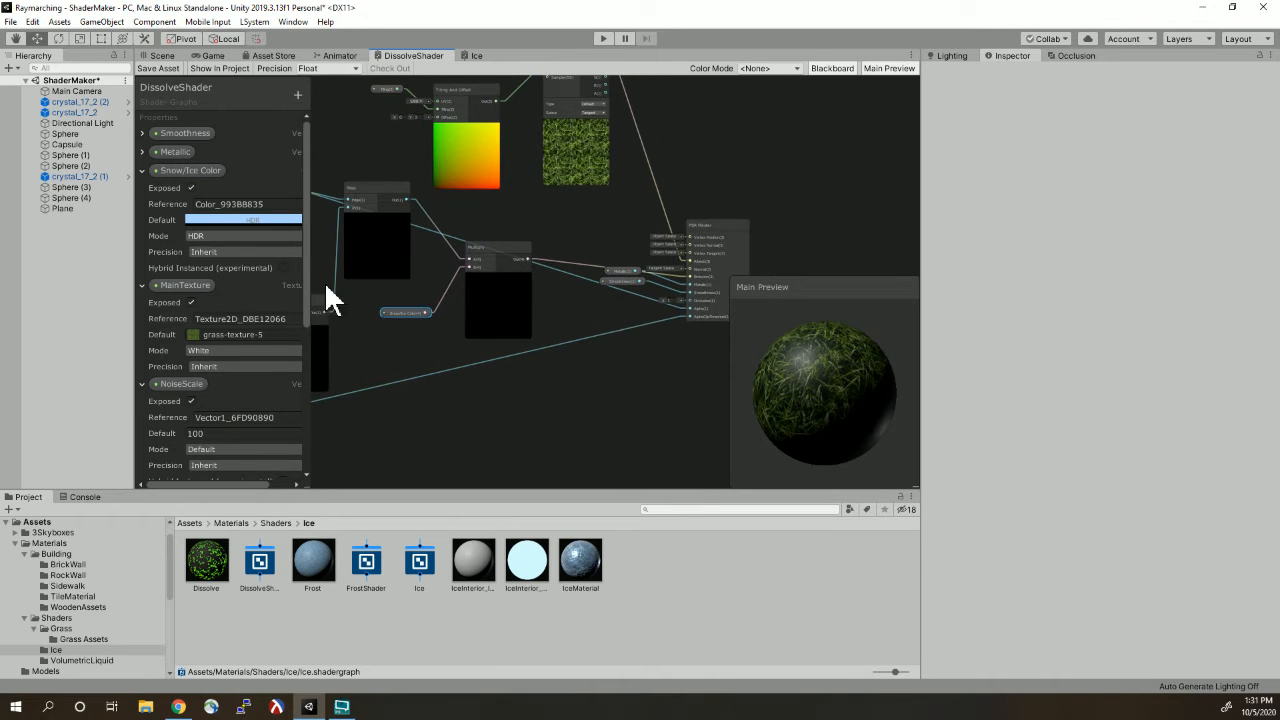
{"action": "double_click", "coordinate": [190, 171]}
{"action": "type", "text": "Disso"}
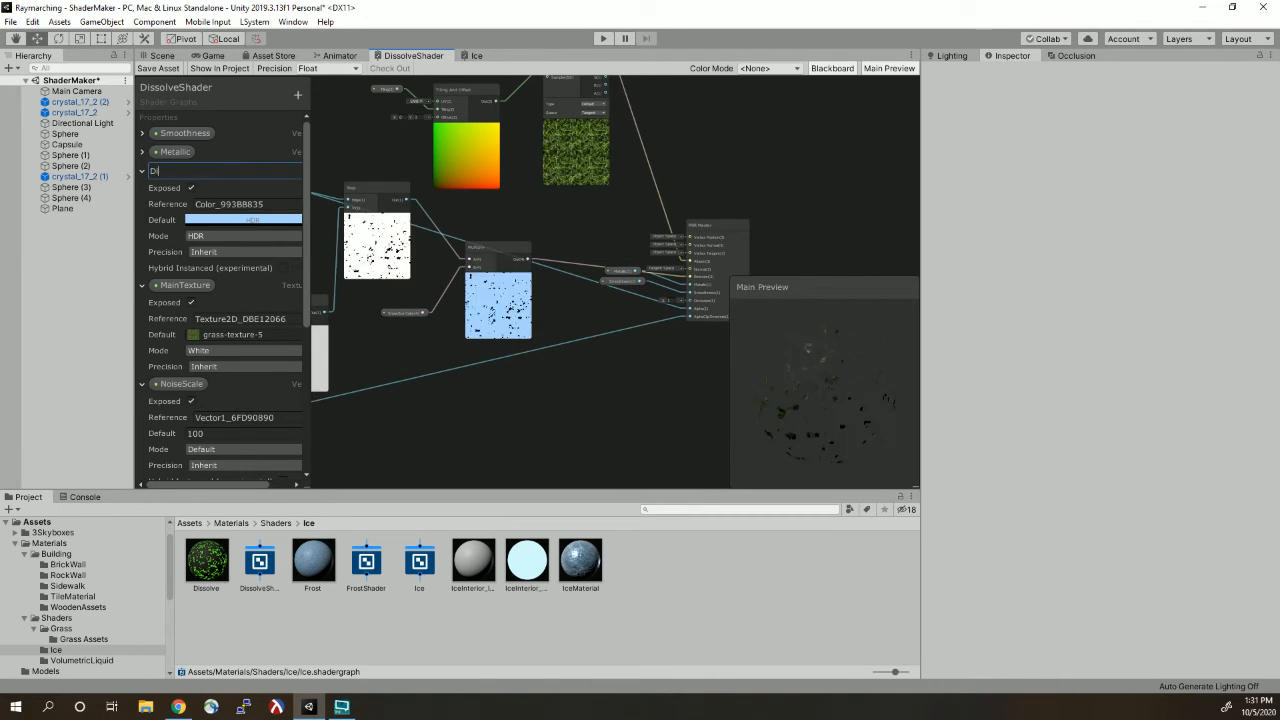
{"action": "type", "text": "lve Color"}
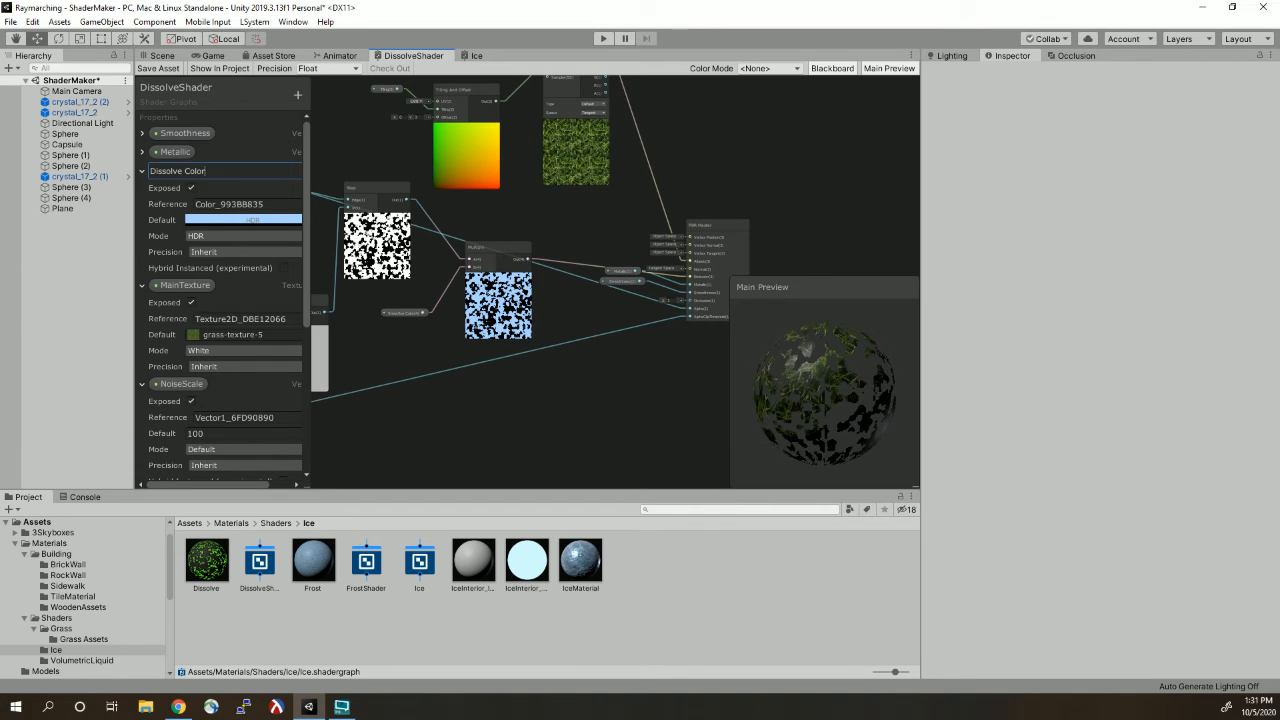
{"action": "key", "text": "Return"}
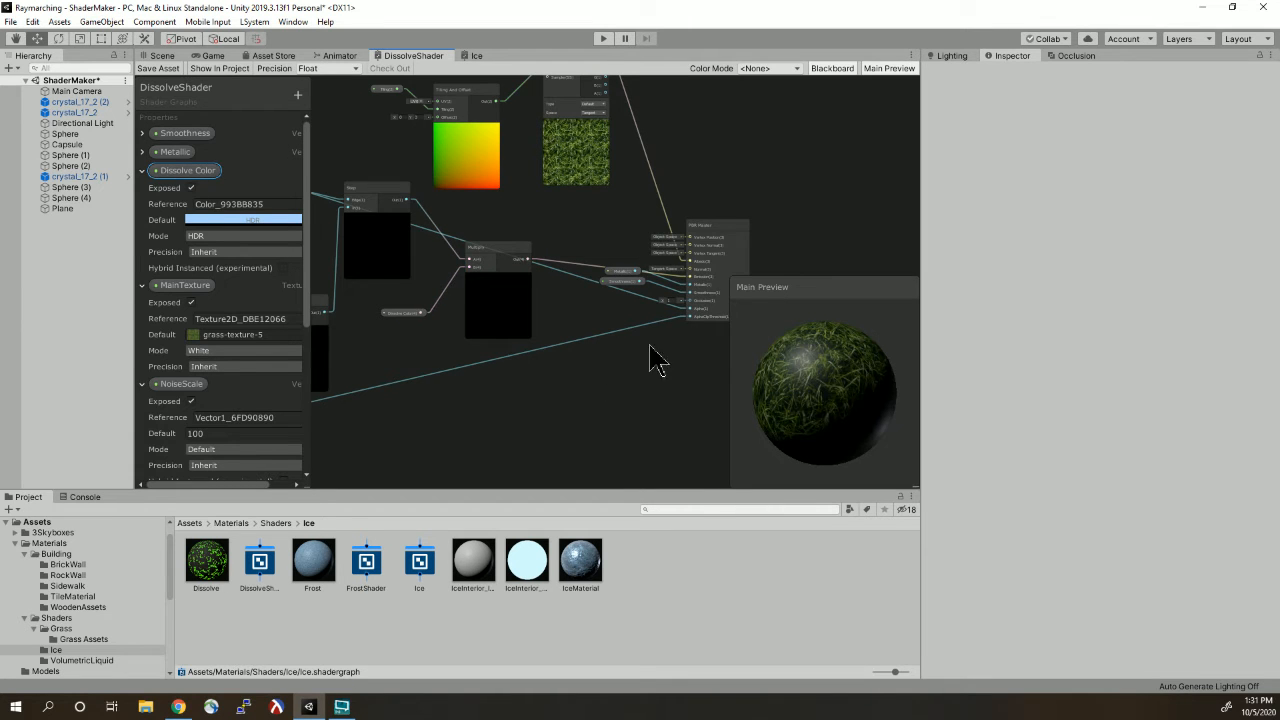
- Move the Metallic and Smoothness property nodes closer to the PBR Master inputs and look over the Tiling And Offset and texture nodes
{"action": "middle_click_drag", "start_coordinate": [650, 347], "coordinate": [600, 383]}
{"action": "scroll", "coordinate": [591, 319], "scroll_direction": "up", "scroll_amount": 2}
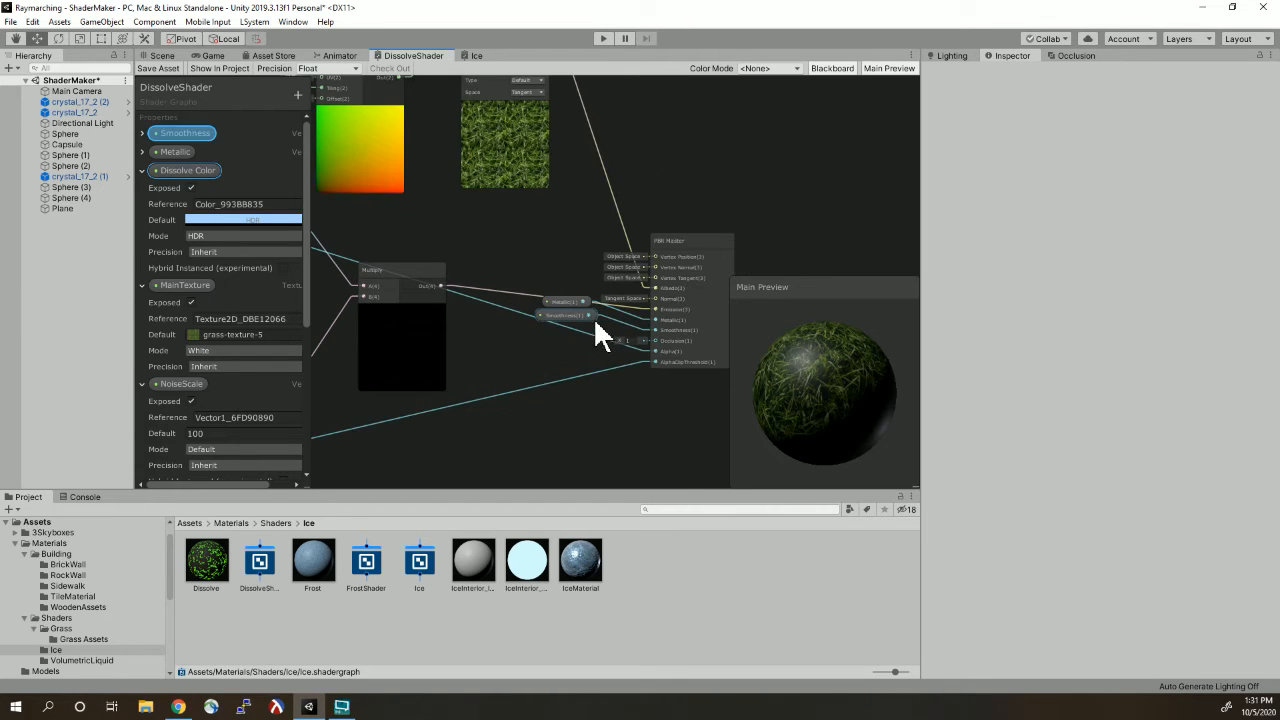
{"action": "left_click_drag", "start_coordinate": [548, 278], "coordinate": [567, 318]}
{"action": "left_click_drag", "start_coordinate": [569, 304], "coordinate": [590, 319]}
{"action": "left_click", "coordinate": [616, 375]}
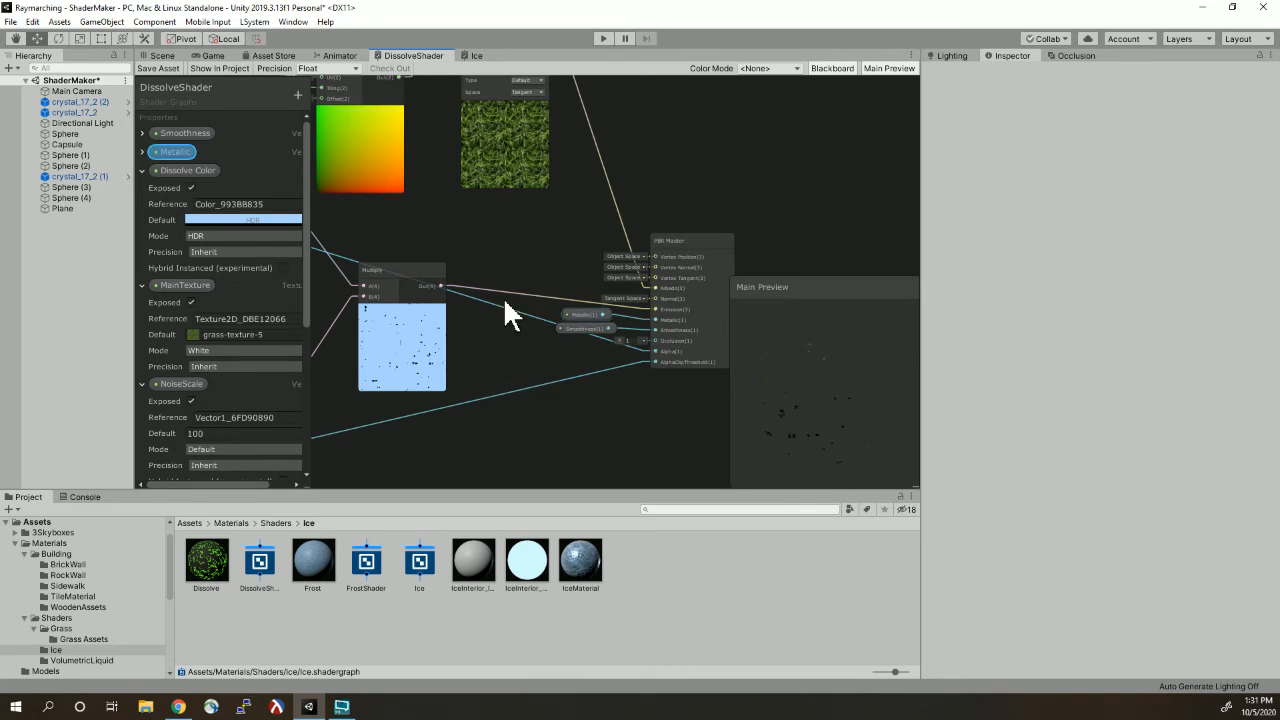
{"action": "middle_click_drag", "start_coordinate": [529, 269], "coordinate": [551, 368]}
{"action": "middle_click_drag", "start_coordinate": [484, 225], "coordinate": [547, 196]}
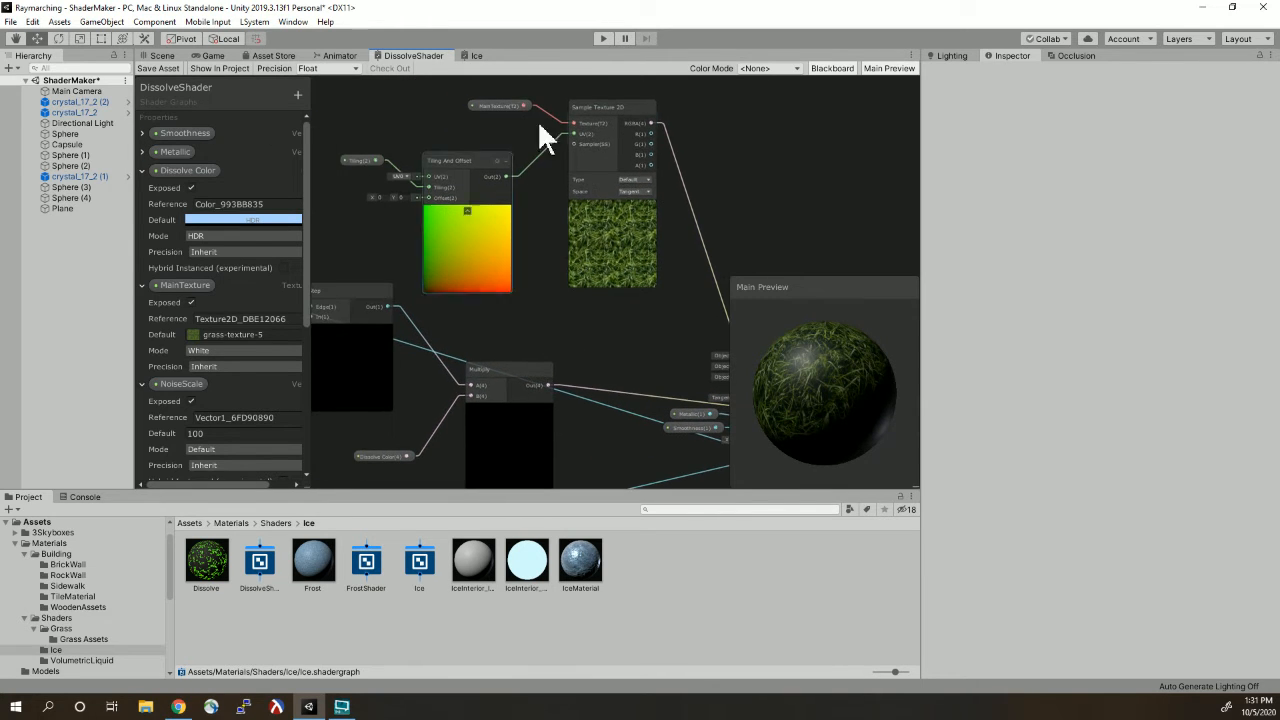
- Return to the Scene view showing all objects, inspect the Frost material's properties and open the FrostShader graph
{"action": "left_click", "coordinate": [162, 56]}
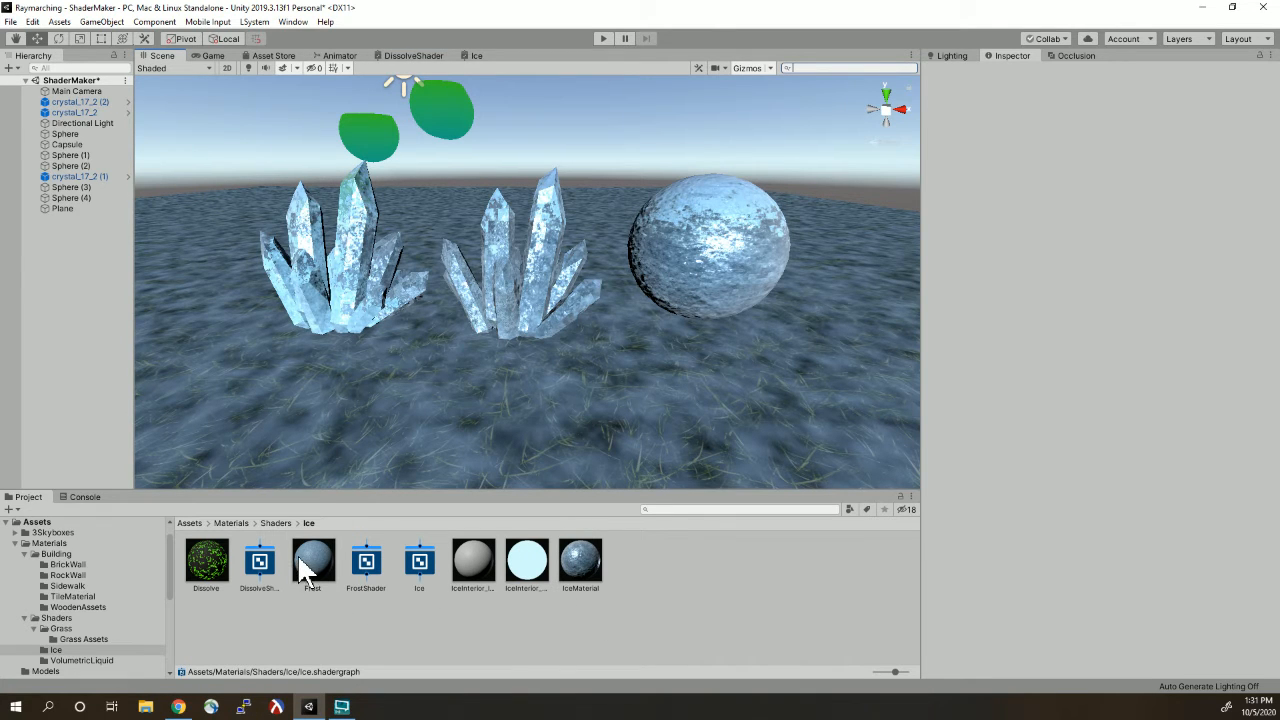
{"action": "scroll", "coordinate": [498, 290], "scroll_direction": "down", "scroll_amount": 5}
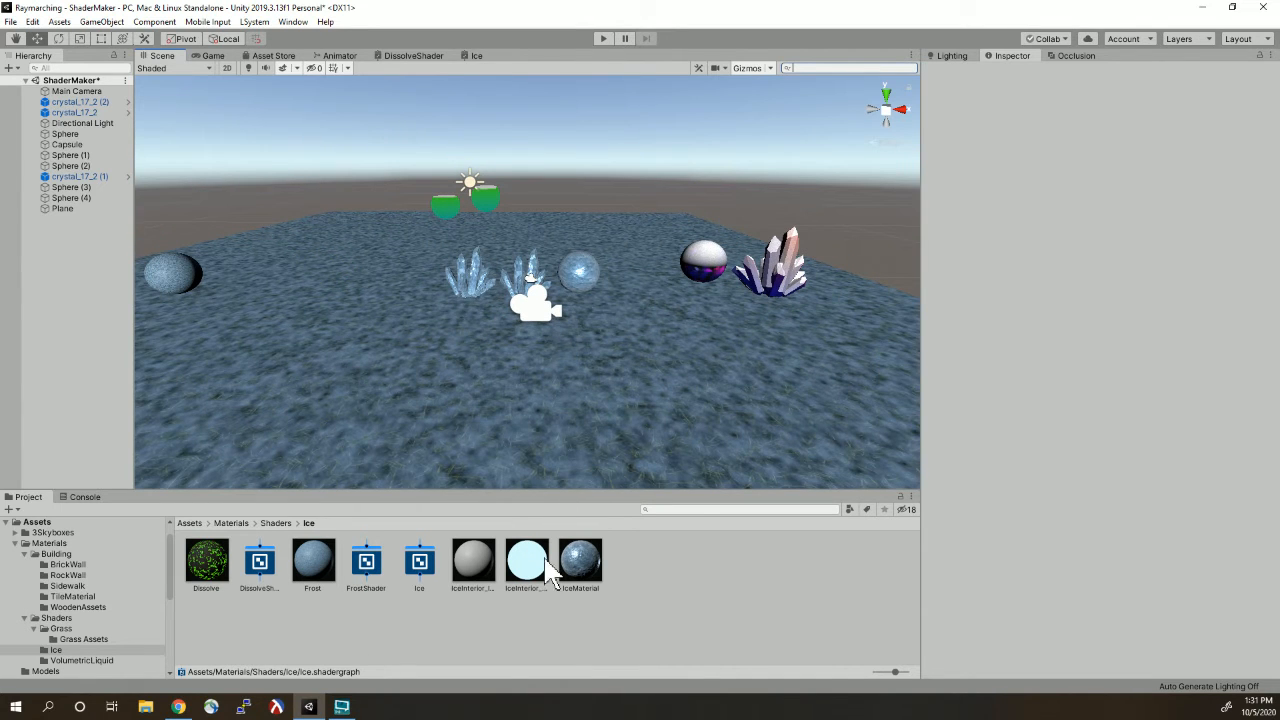
{"action": "left_click", "coordinate": [312, 564]}
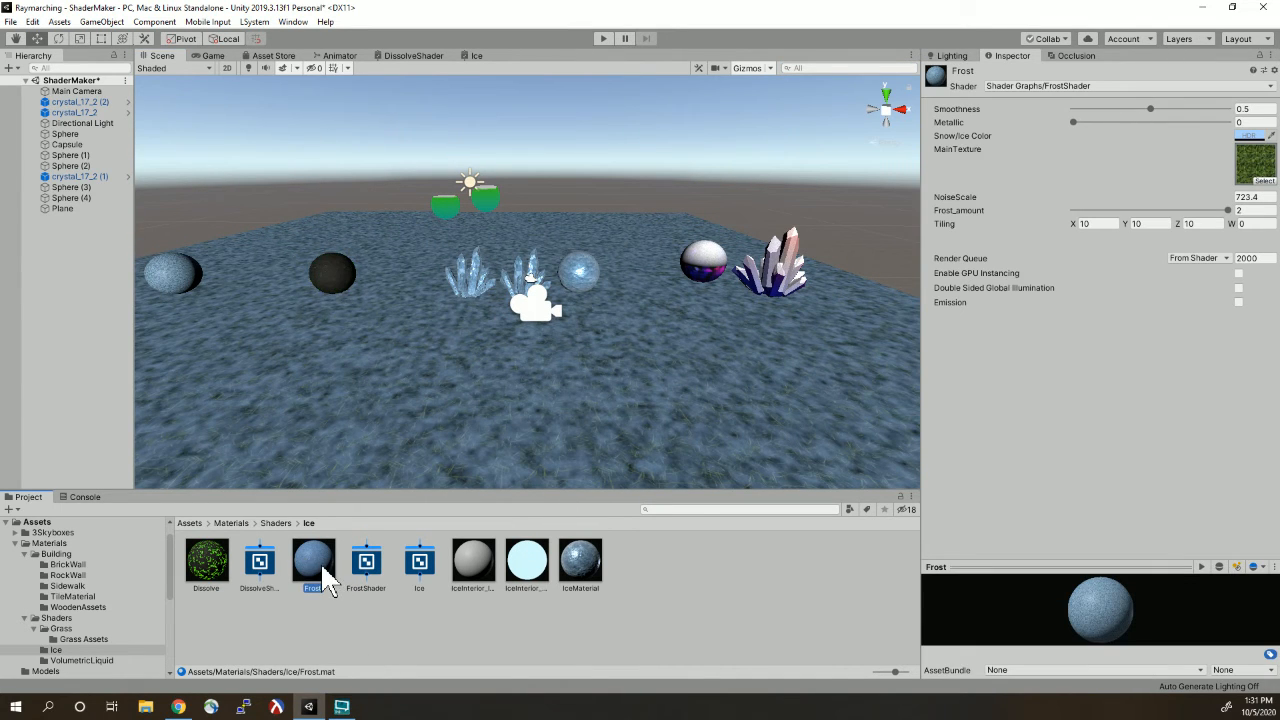
{"action": "left_click", "coordinate": [360, 566]}
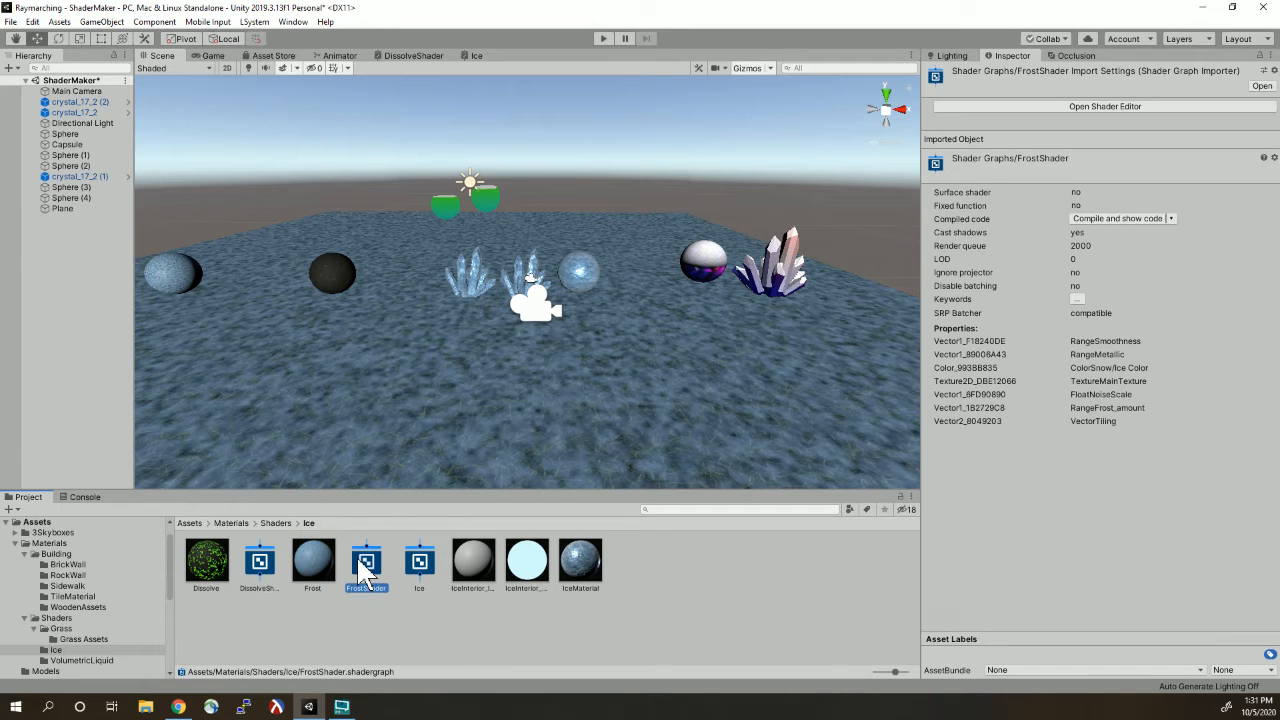
{"action": "double_click", "coordinate": [363, 567]}
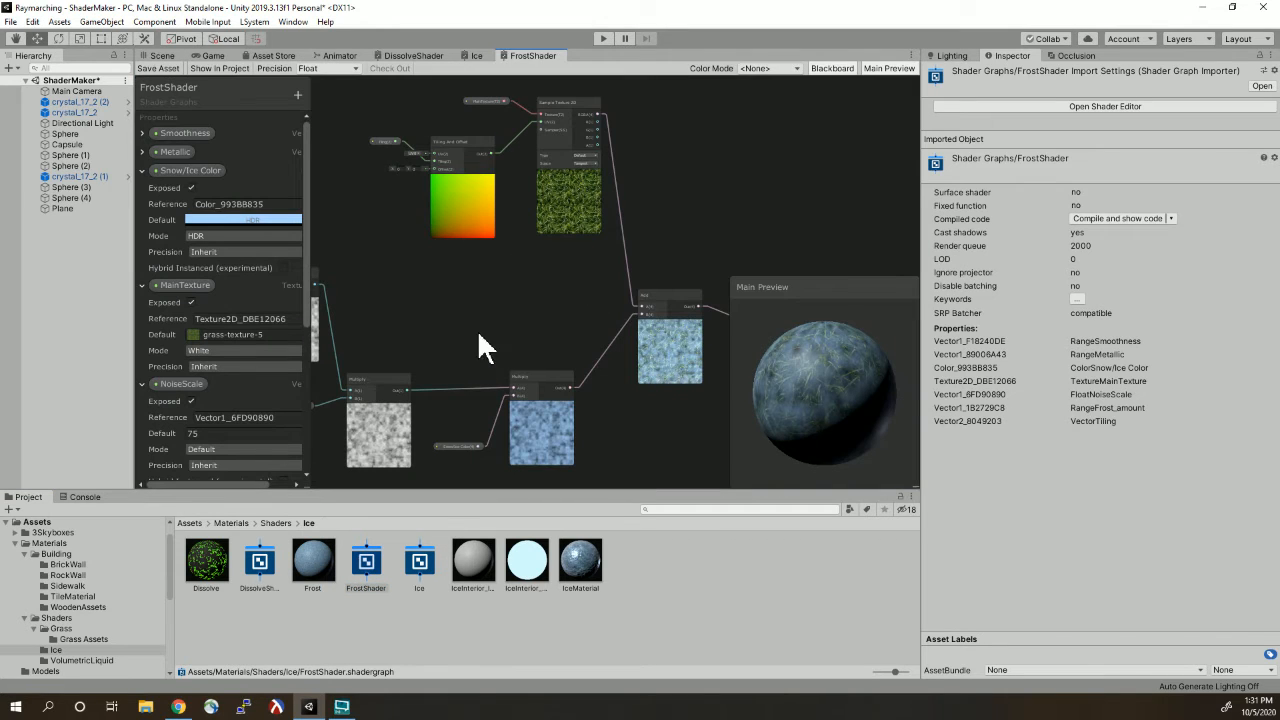
- Examine how the FrostShader graph multiplies noise by frost amount and Snow/Ice Color and adds it to the main texture
{"action": "middle_click_drag", "start_coordinate": [477, 329], "coordinate": [631, 251]}
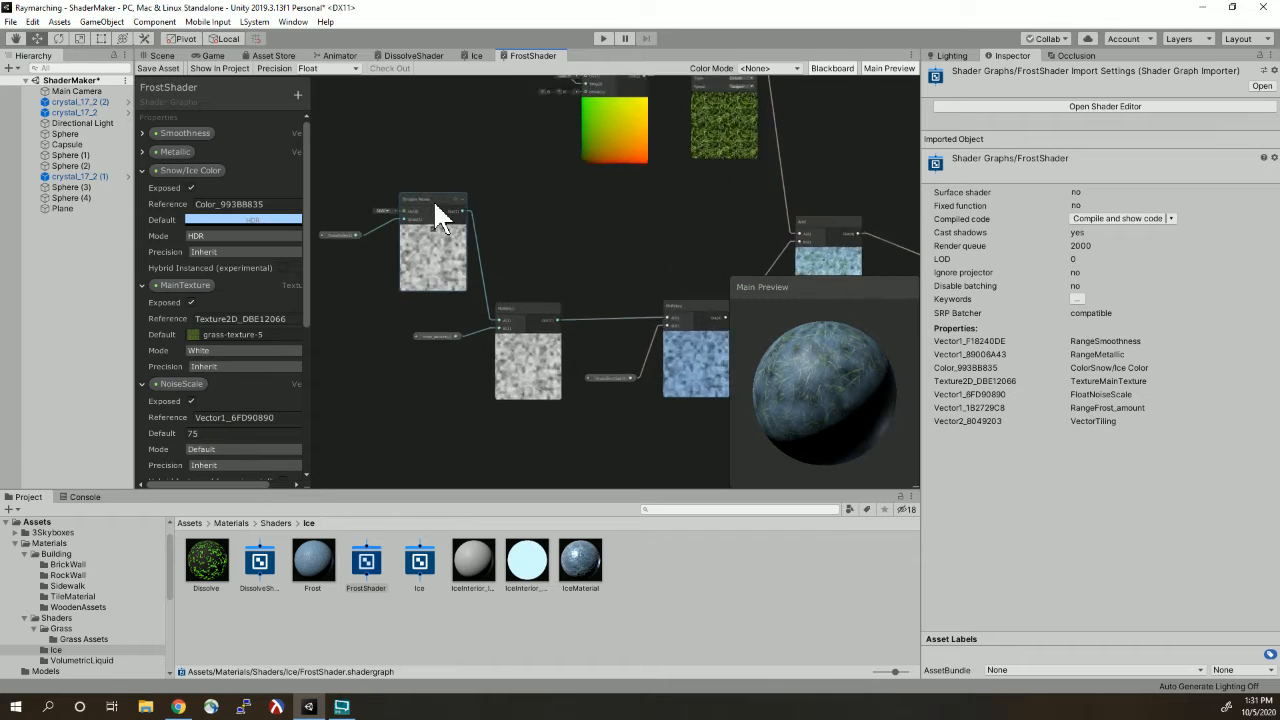
{"action": "scroll", "coordinate": [437, 215], "scroll_direction": "up", "scroll_amount": 1}
{"action": "middle_click_drag", "start_coordinate": [535, 273], "coordinate": [408, 268]}
{"action": "scroll", "coordinate": [406, 272], "scroll_direction": "down", "scroll_amount": 1}
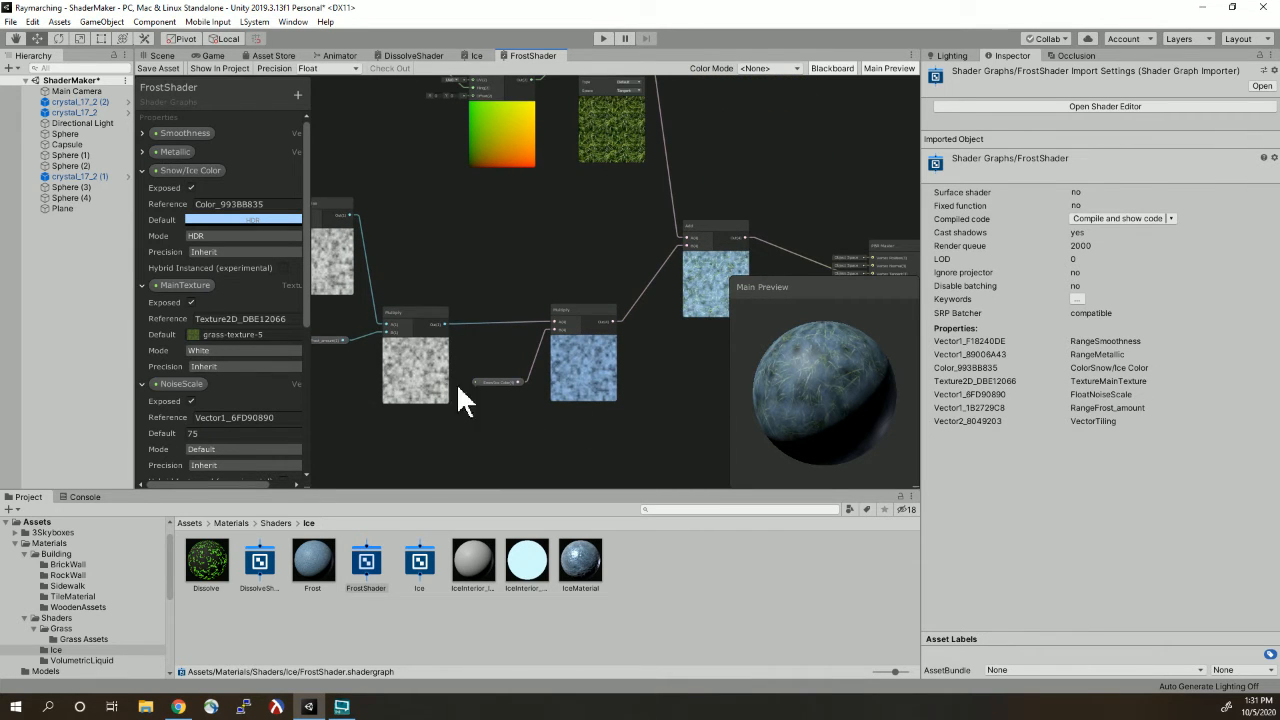
{"action": "middle_click_drag", "start_coordinate": [656, 373], "coordinate": [496, 427]}
{"action": "middle_click_drag", "start_coordinate": [434, 212], "coordinate": [455, 271]}
{"action": "middle_click_drag", "start_coordinate": [580, 250], "coordinate": [612, 165]}
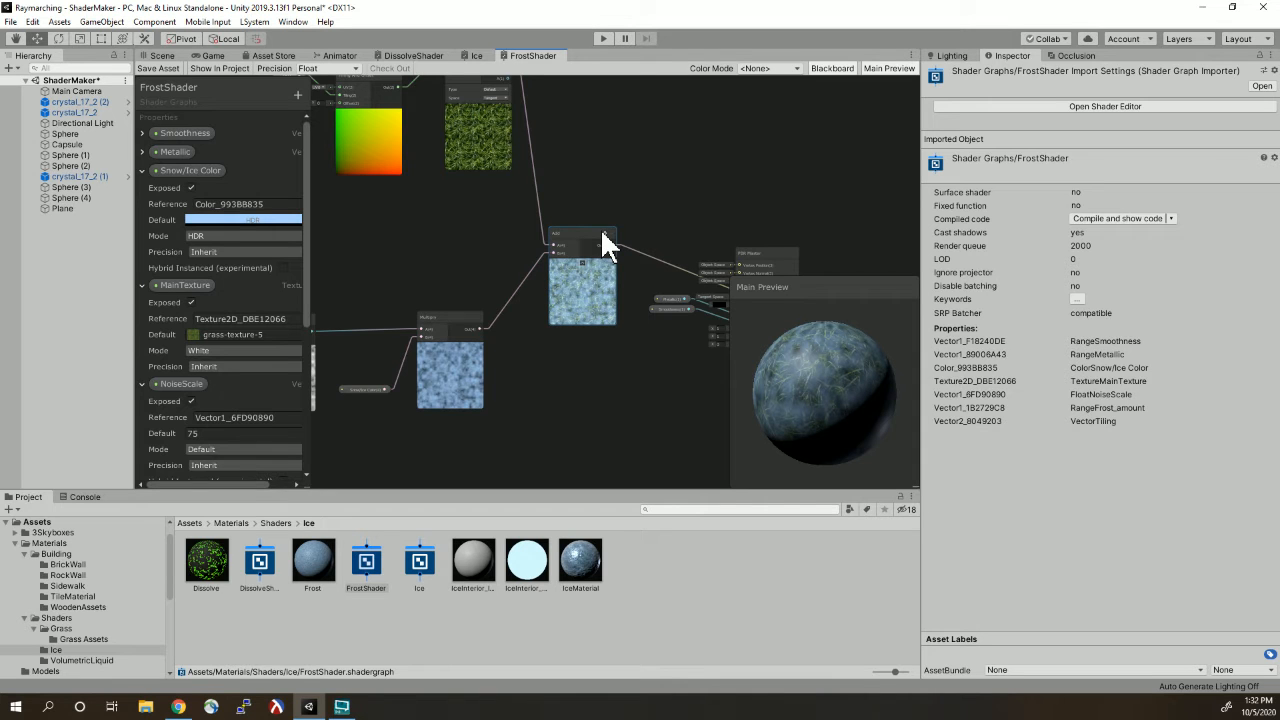
- Return to the Scene view, inspect the DustSnow material in the Shaders folder and open the DustShader graph
{"action": "left_click", "coordinate": [178, 55]}
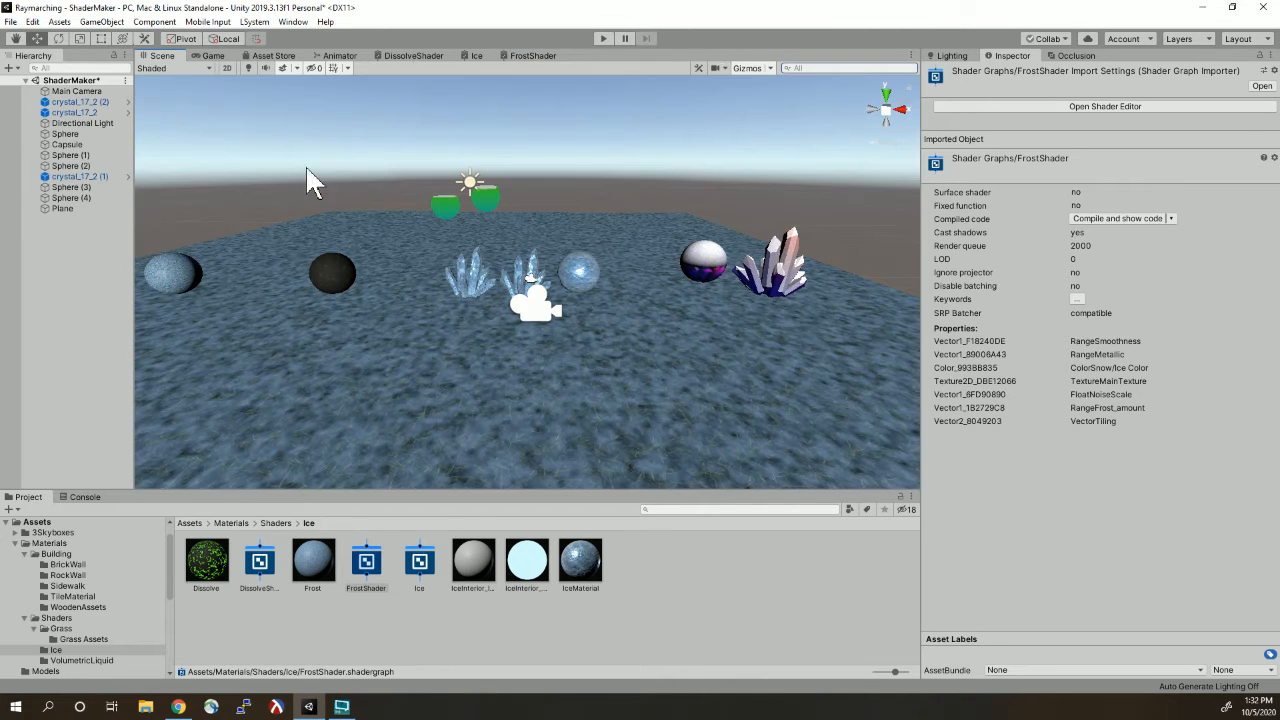
{"action": "left_click", "coordinate": [276, 523]}
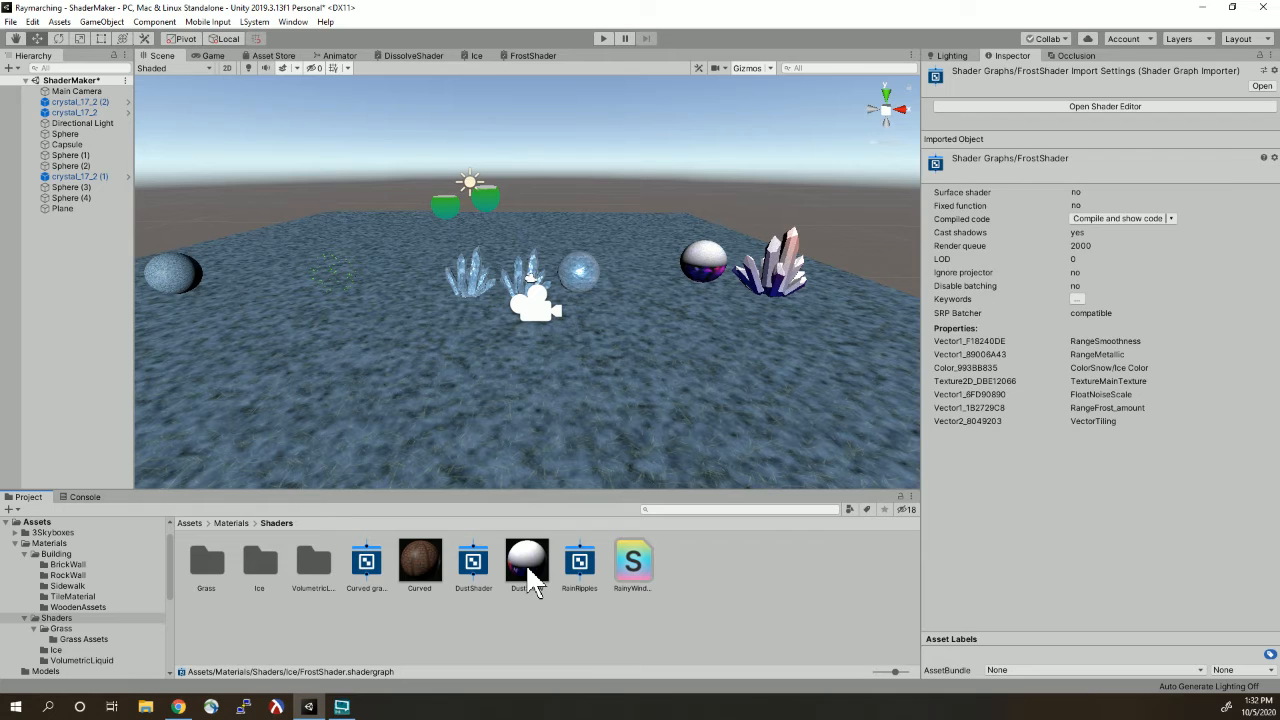
{"action": "left_click", "coordinate": [525, 563]}
{"action": "left_click", "coordinate": [473, 565]}
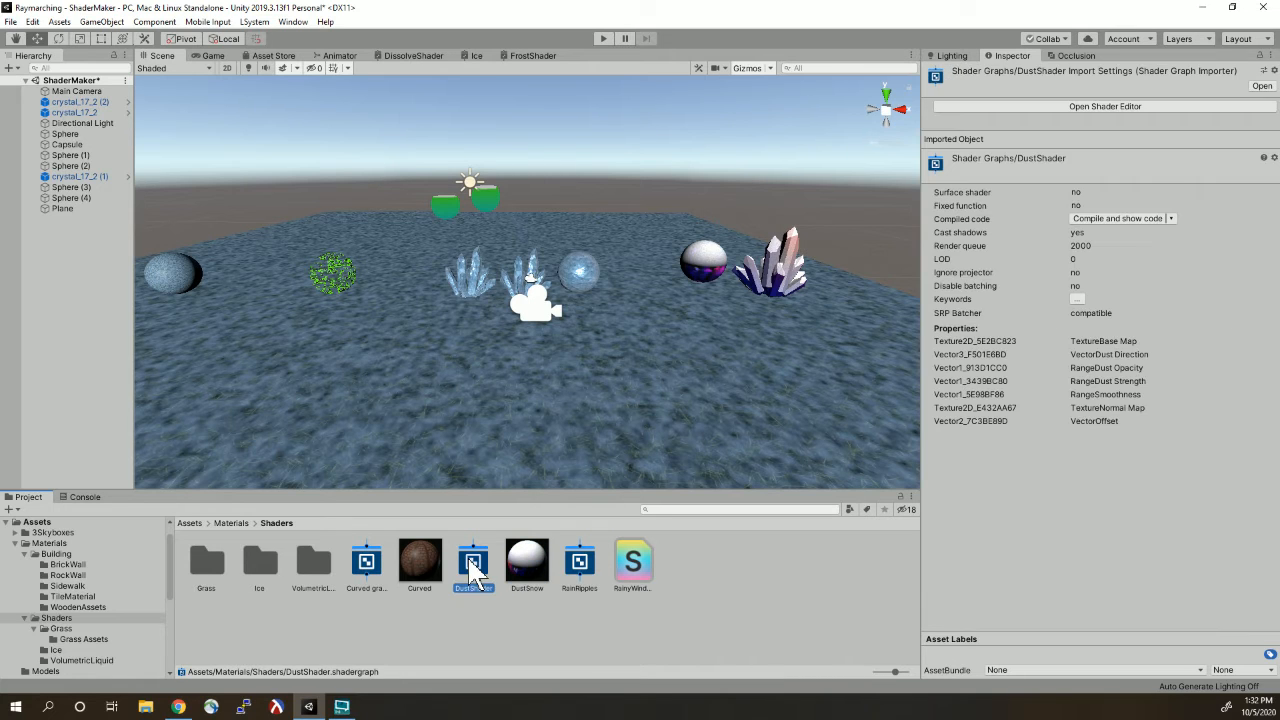
{"action": "double_click", "coordinate": [469, 559]}
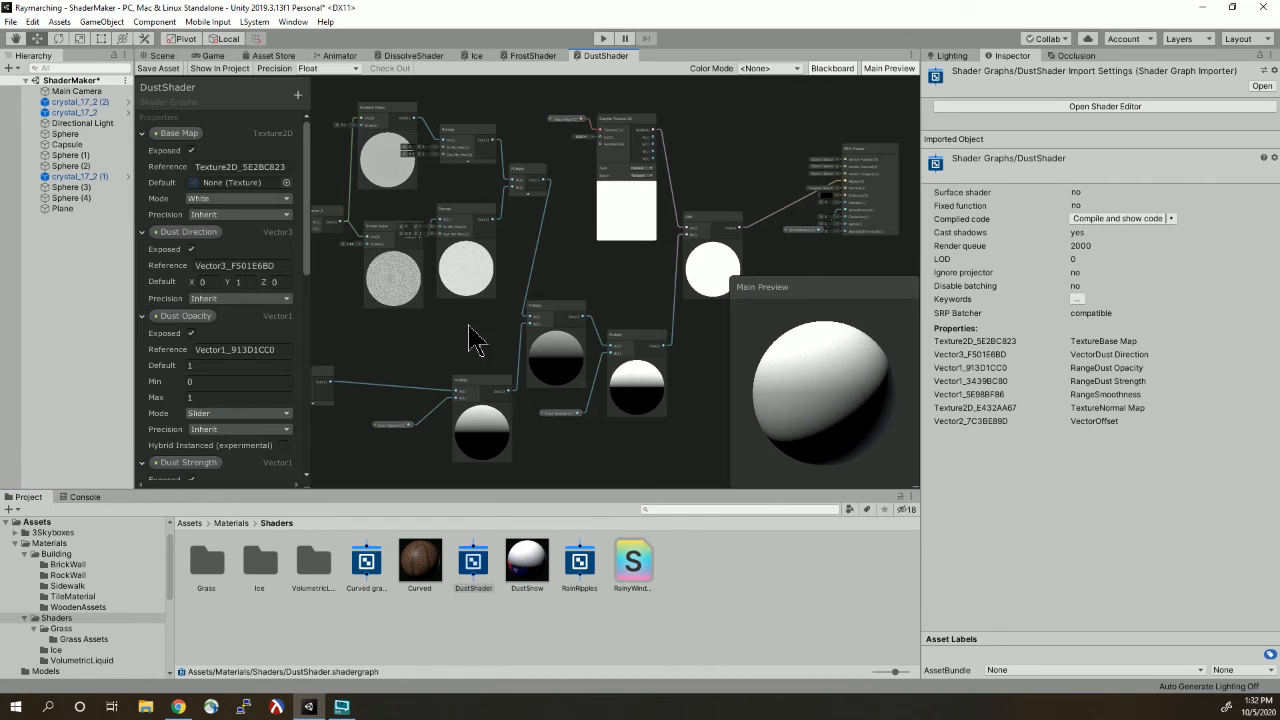
- Examine how the DustShader graph remaps and multiplies noise, combines it with dust opacity and strength, and adds it to the base map
{"action": "scroll", "coordinate": [468, 326], "scroll_direction": "down", "scroll_amount": 1}
{"action": "middle_click_drag", "start_coordinate": [468, 326], "coordinate": [503, 222]}
{"action": "scroll", "coordinate": [417, 266], "scroll_direction": "up", "scroll_amount": 3}
{"action": "middle_click_drag", "start_coordinate": [641, 323], "coordinate": [489, 290]}
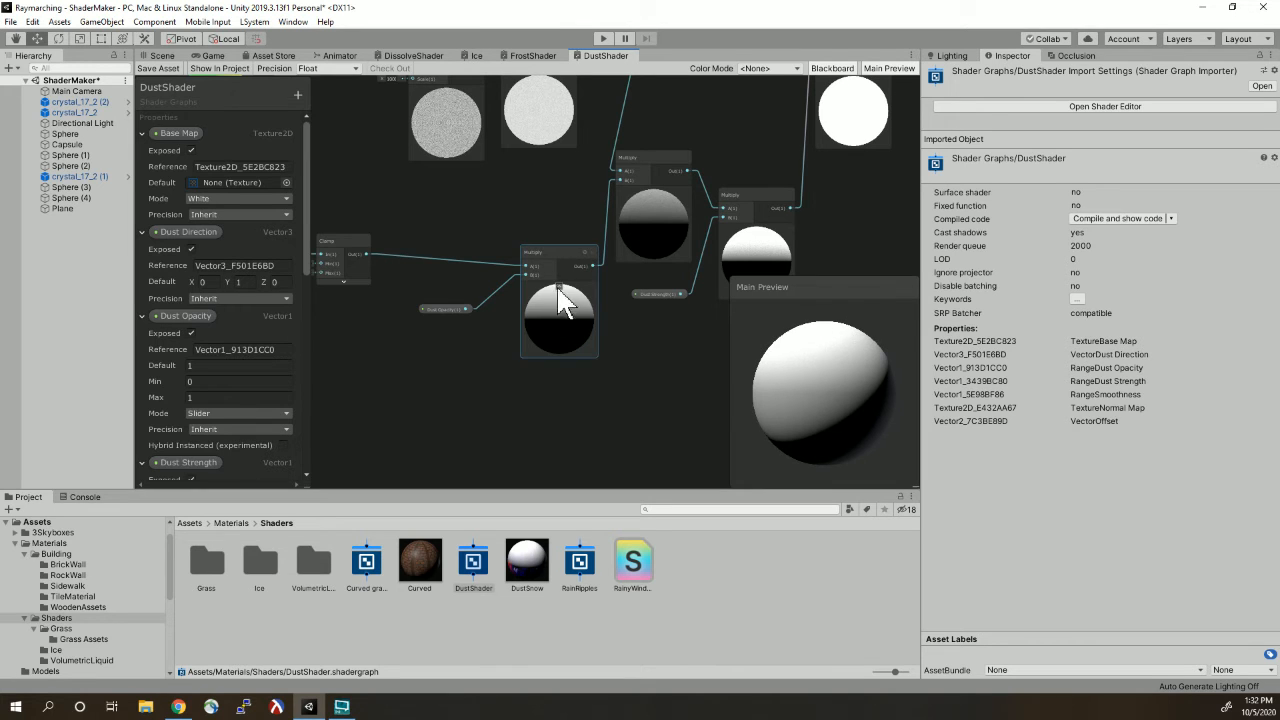
{"action": "middle_click_drag", "start_coordinate": [711, 363], "coordinate": [618, 426]}
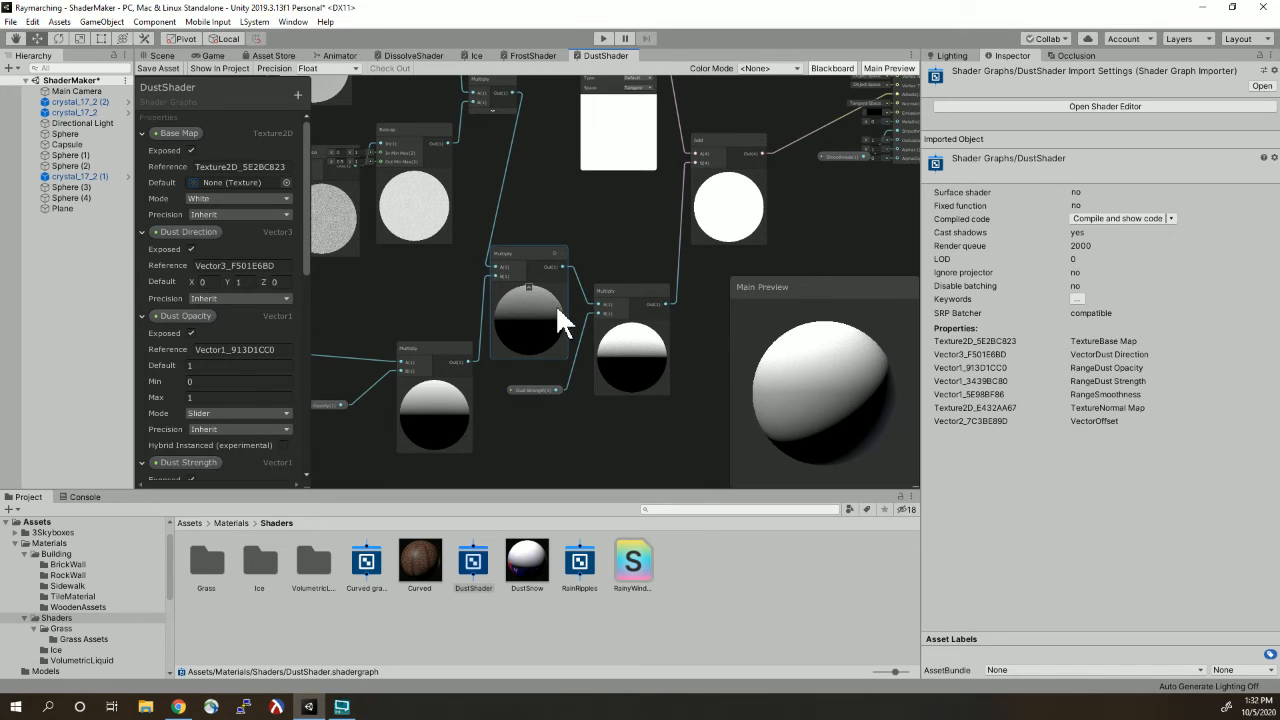
{"action": "middle_click_drag", "start_coordinate": [705, 305], "coordinate": [634, 357]}
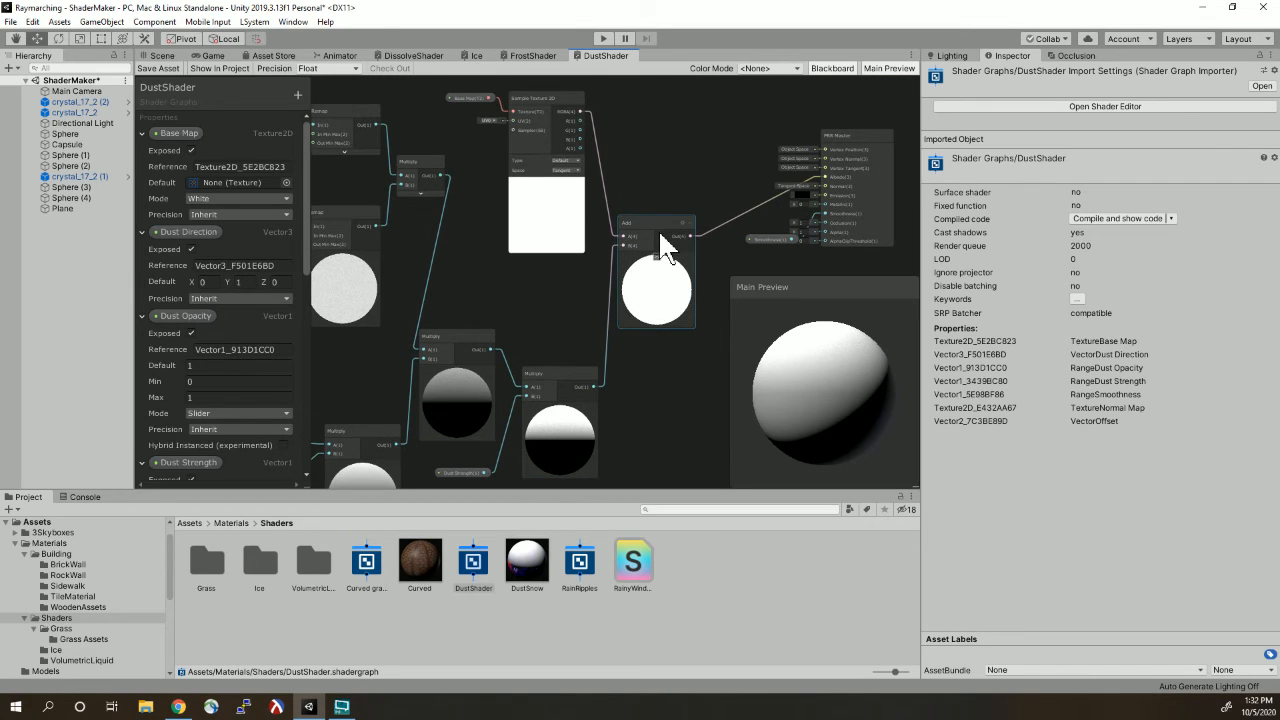
{"action": "middle_click_drag", "start_coordinate": [543, 114], "coordinate": [565, 150]}
{"action": "middle_click_drag", "start_coordinate": [630, 271], "coordinate": [784, 280]}
{"action": "middle_click_drag", "start_coordinate": [455, 240], "coordinate": [509, 230]}
{"action": "middle_click_drag", "start_coordinate": [545, 338], "coordinate": [503, 343]}
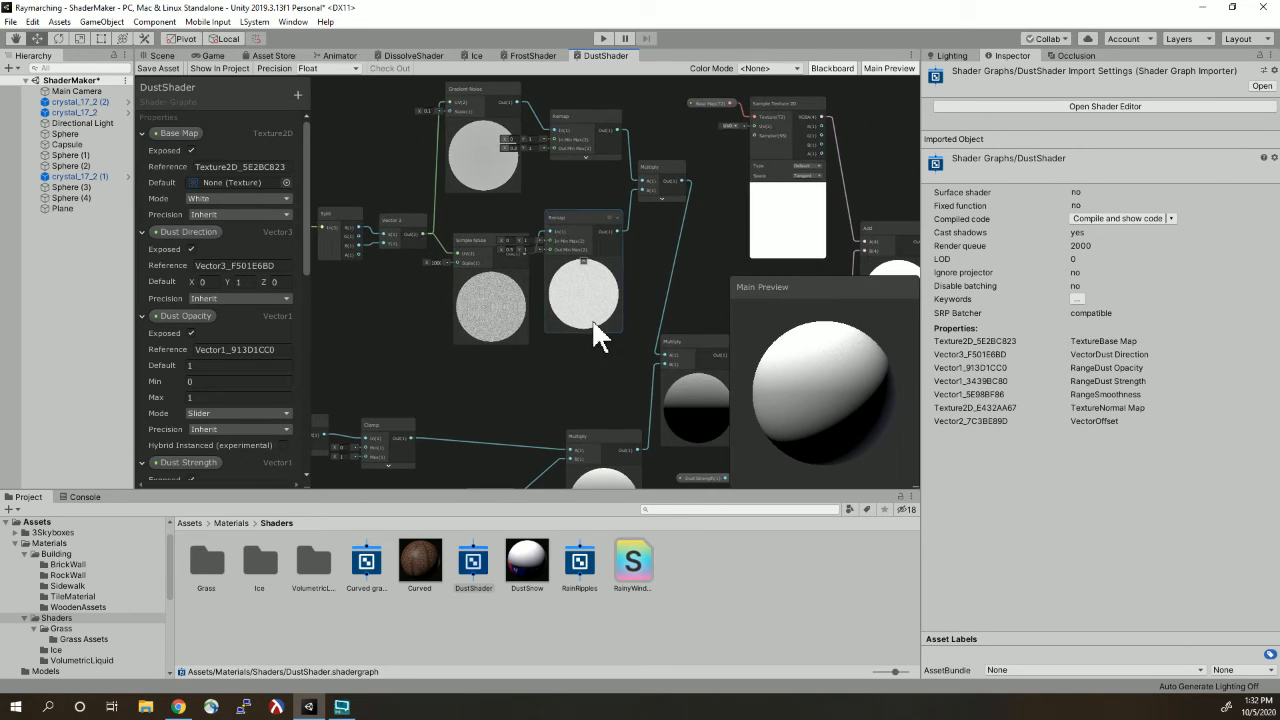
{"action": "middle_click_drag", "start_coordinate": [592, 319], "coordinate": [535, 294]}
{"action": "middle_click_drag", "start_coordinate": [625, 390], "coordinate": [541, 339]}
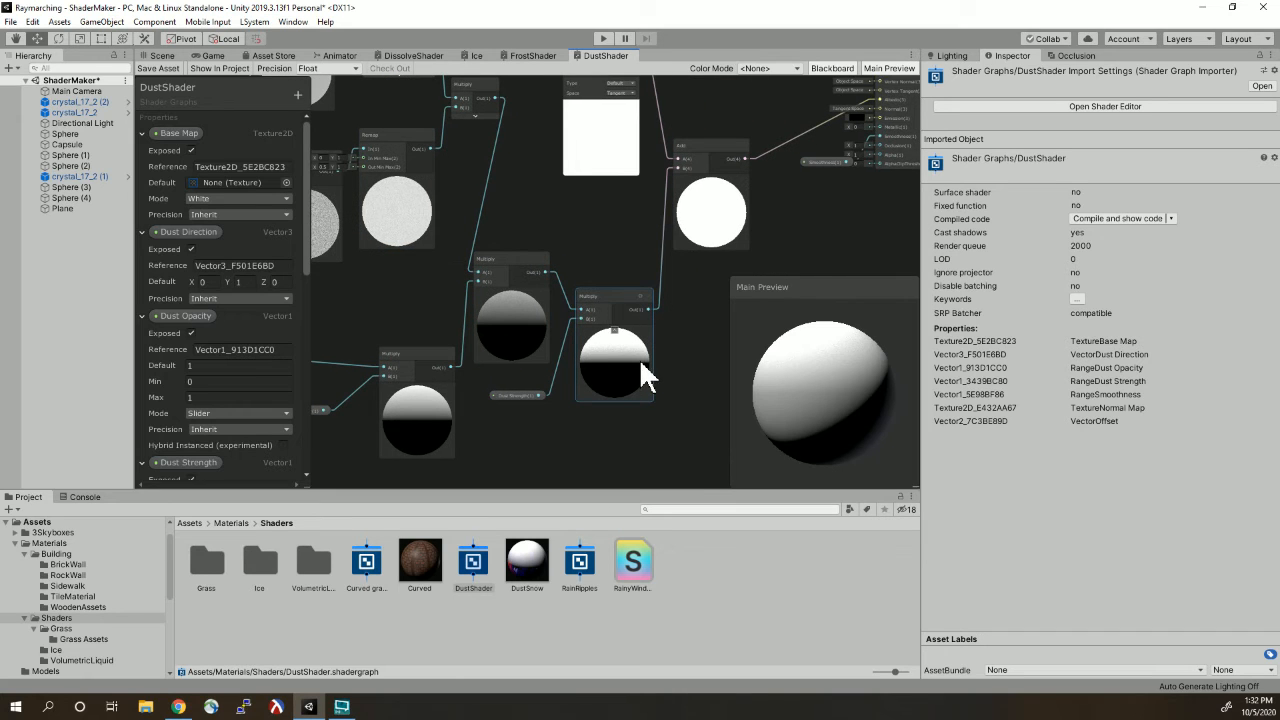
- Shift the Smoothness property node slightly away from the PBR Master node and return to the Scene view
{"action": "middle_click_drag", "start_coordinate": [705, 222], "coordinate": [445, 318]}
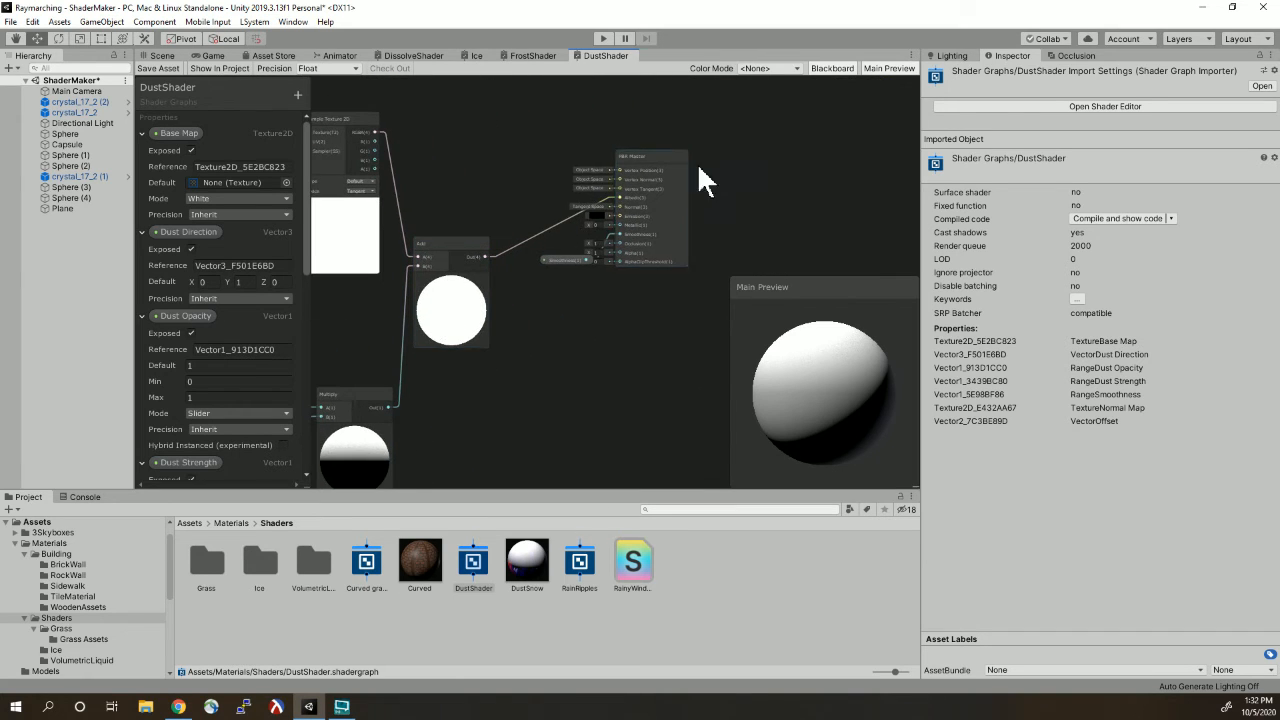
{"action": "left_click_drag", "start_coordinate": [566, 264], "coordinate": [548, 262]}
{"action": "left_click", "coordinate": [163, 56]}
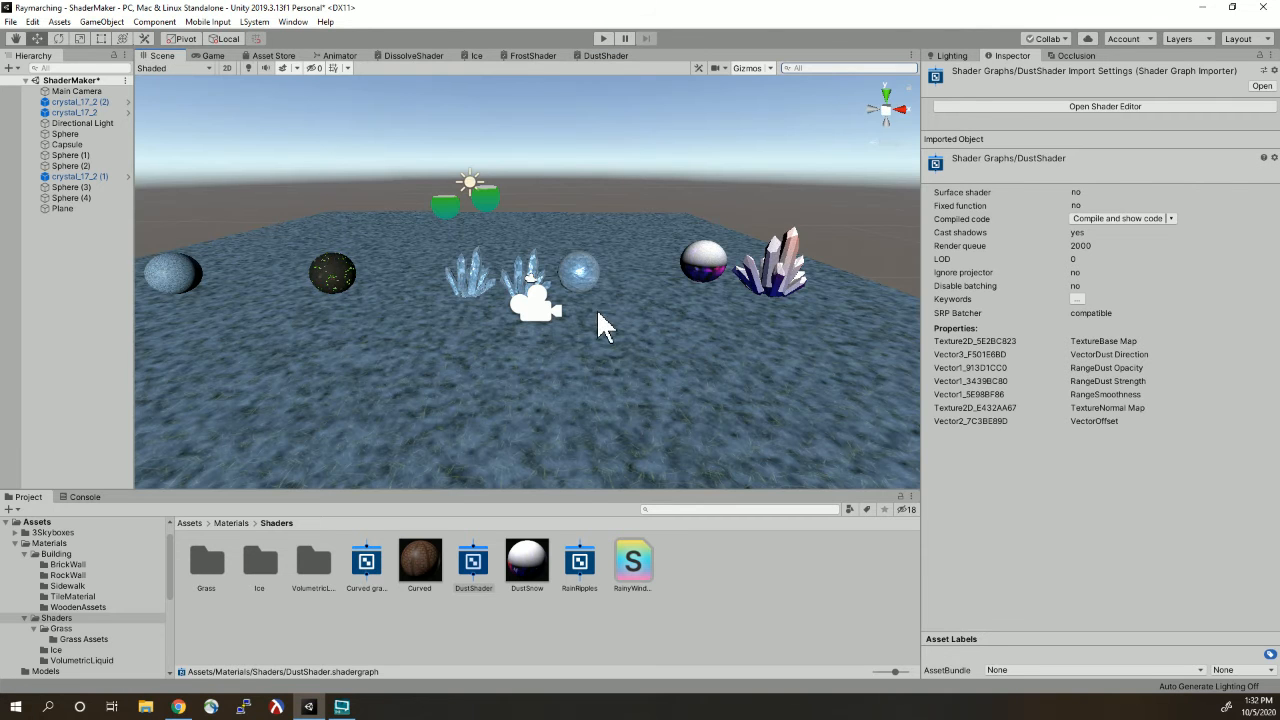
- Apply the Curved material to the Plane in place of its Frost material
{"action": "left_click", "coordinate": [421, 570]}
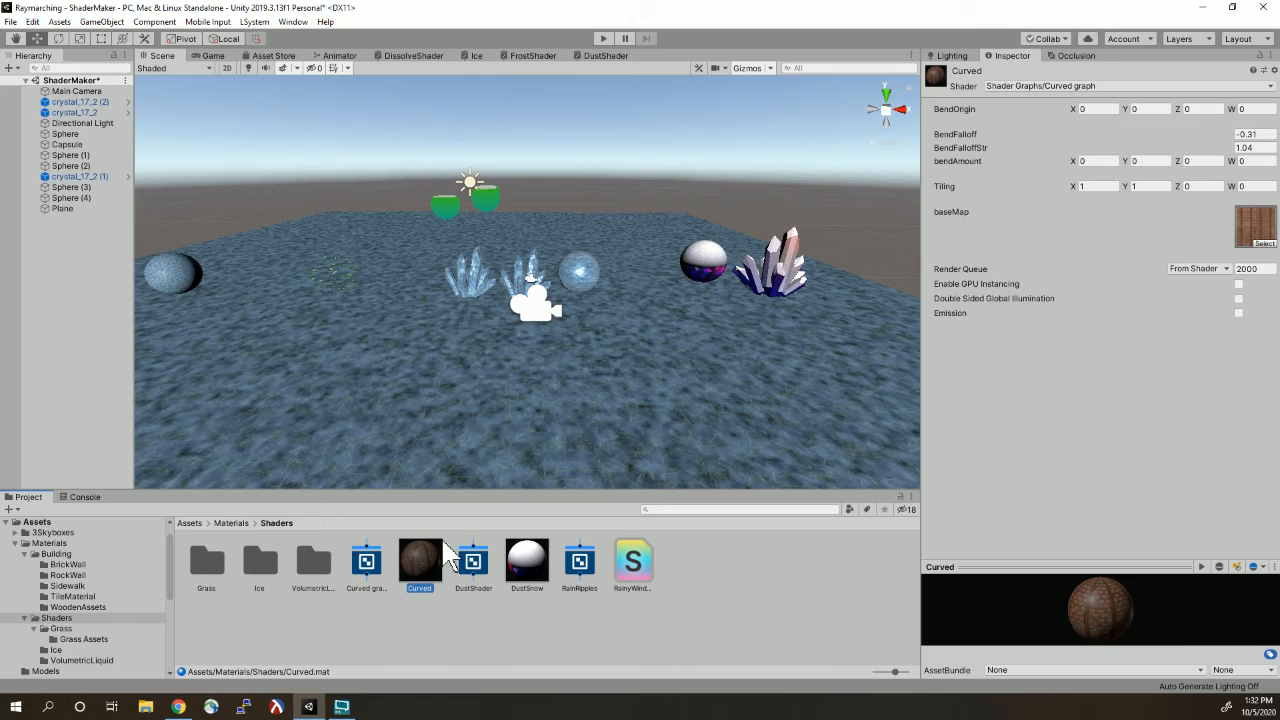
{"action": "scroll", "coordinate": [443, 362], "scroll_direction": "down", "scroll_amount": 5}
{"action": "left_click", "coordinate": [503, 372]}
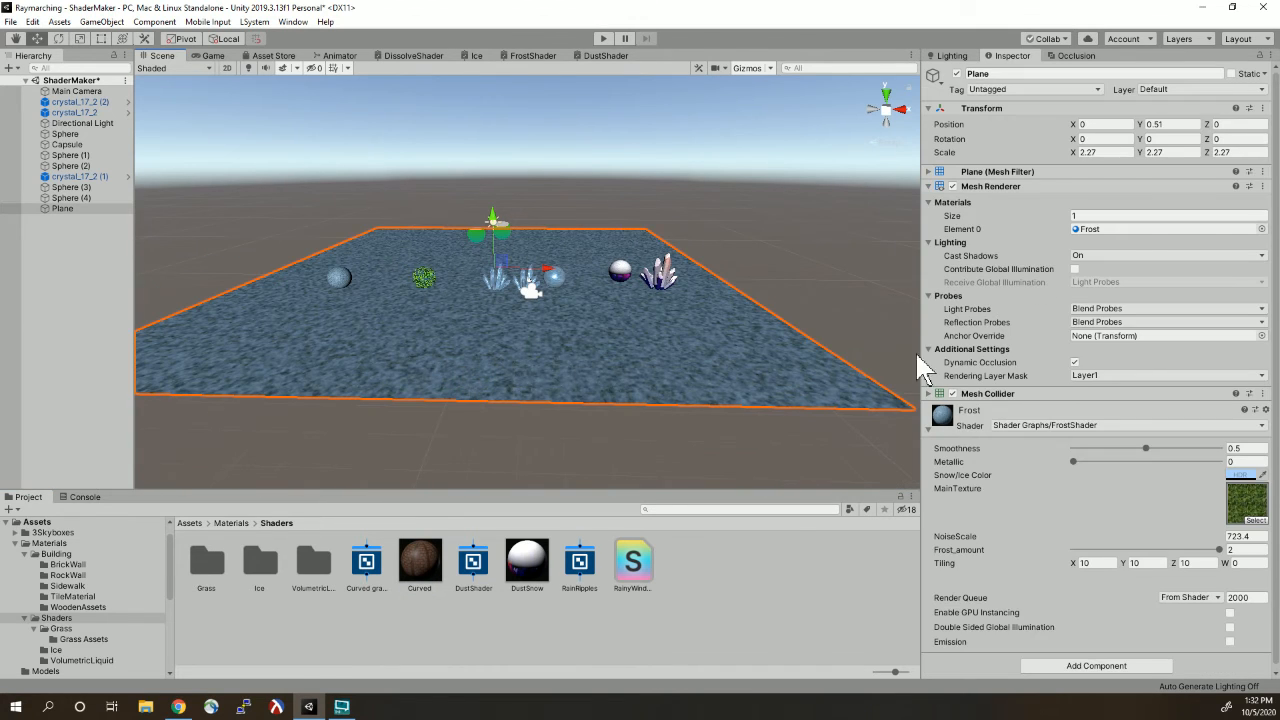
{"action": "left_click_drag", "start_coordinate": [418, 578], "coordinate": [1097, 230]}
- Set the Curved material's BendFalloff to 1.37 with the brick plane seen at an angle
{"action": "scroll", "coordinate": [450, 285], "scroll_direction": "down", "scroll_amount": 8}
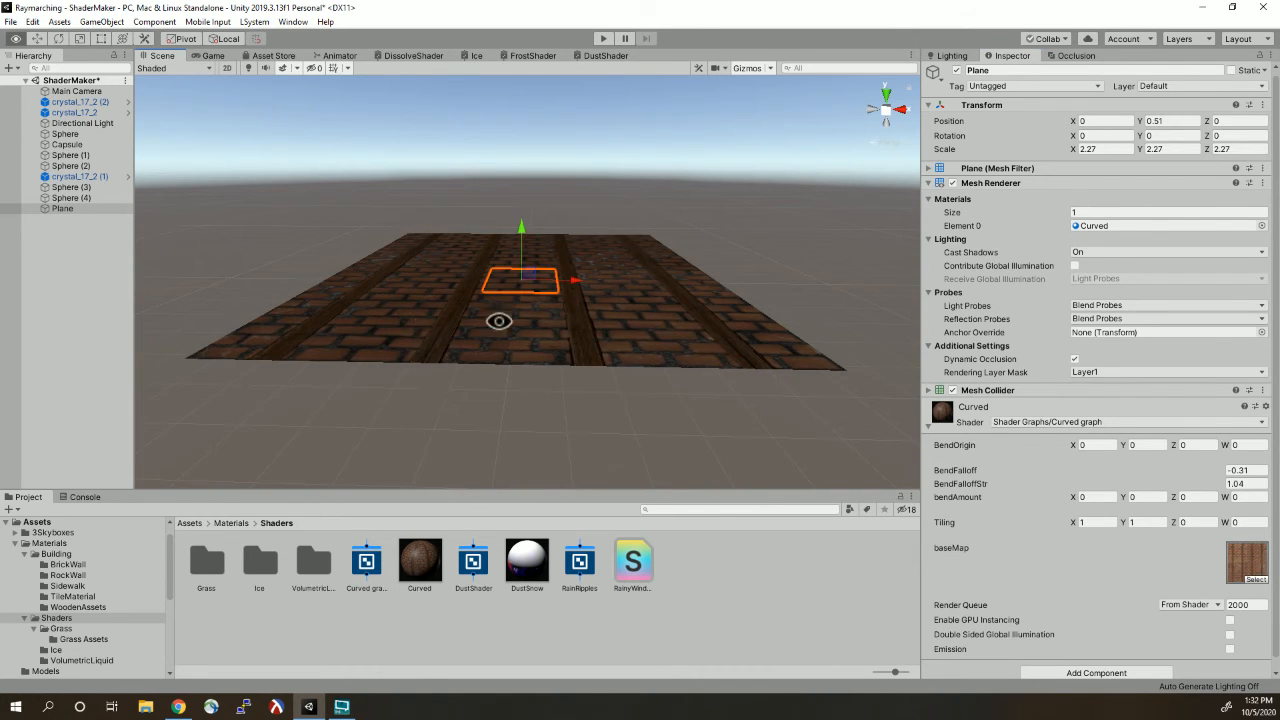
{"action": "left_click_drag", "start_coordinate": [477, 320], "coordinate": [640, 320], "text": "alt"}
{"action": "scroll", "coordinate": [1000, 495], "scroll_direction": "down", "scroll_amount": 1}
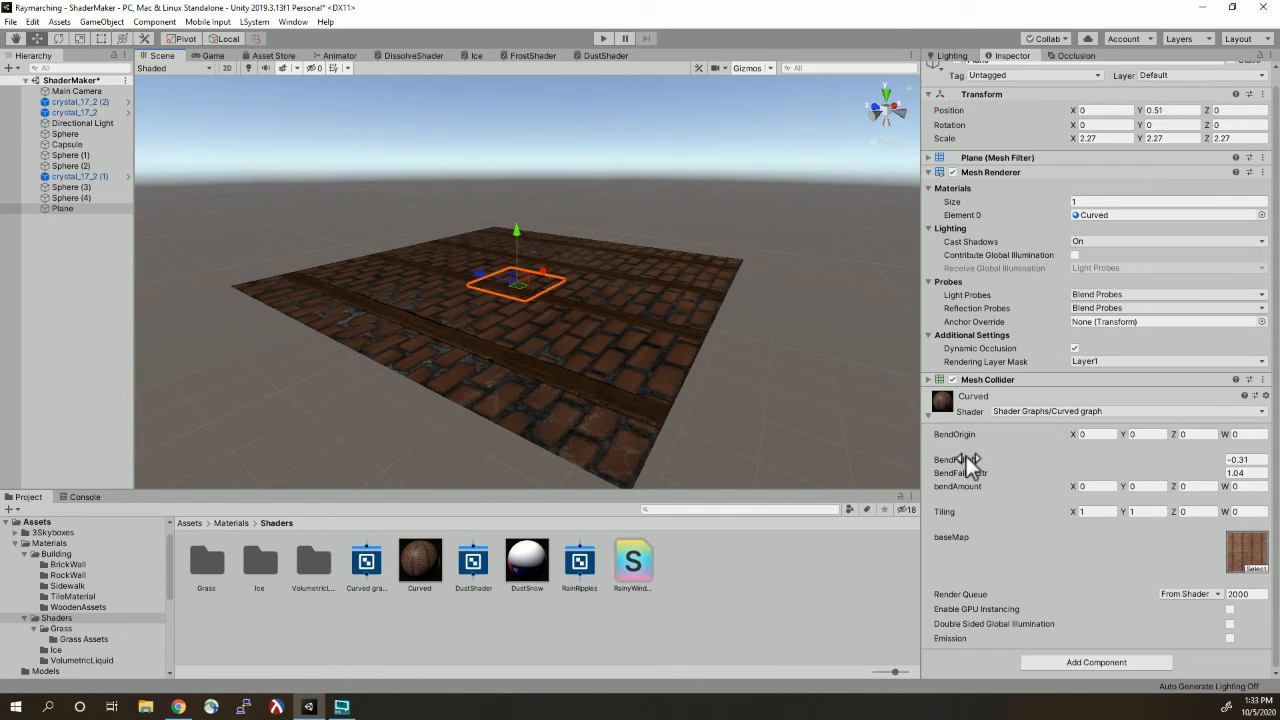
{"action": "left_click_drag", "start_coordinate": [975, 467], "coordinate": [1057, 477]}
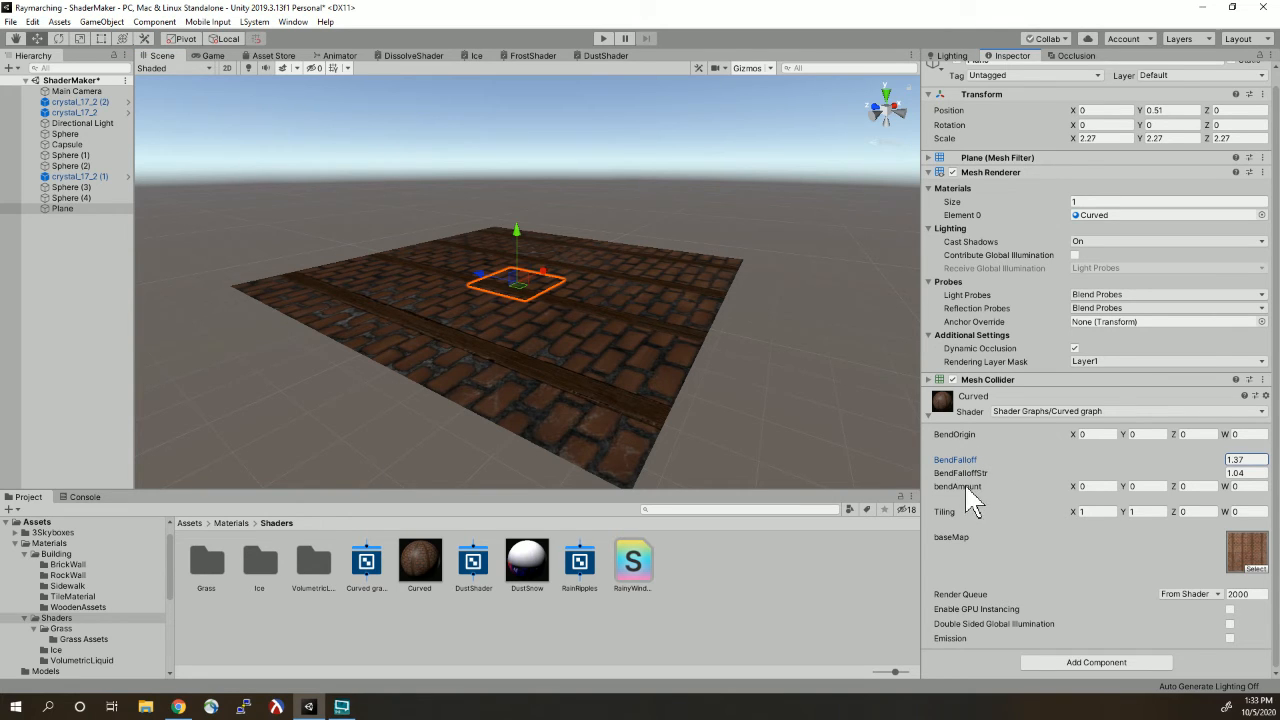
- Try changing the Curved material's bendAmount in X, undo it, and set bendAmount Y to 0.19 to curve the plane
{"action": "left_click_drag", "start_coordinate": [1077, 488], "coordinate": [1128, 498]}
{"action": "key", "text": "ctrl+z"}
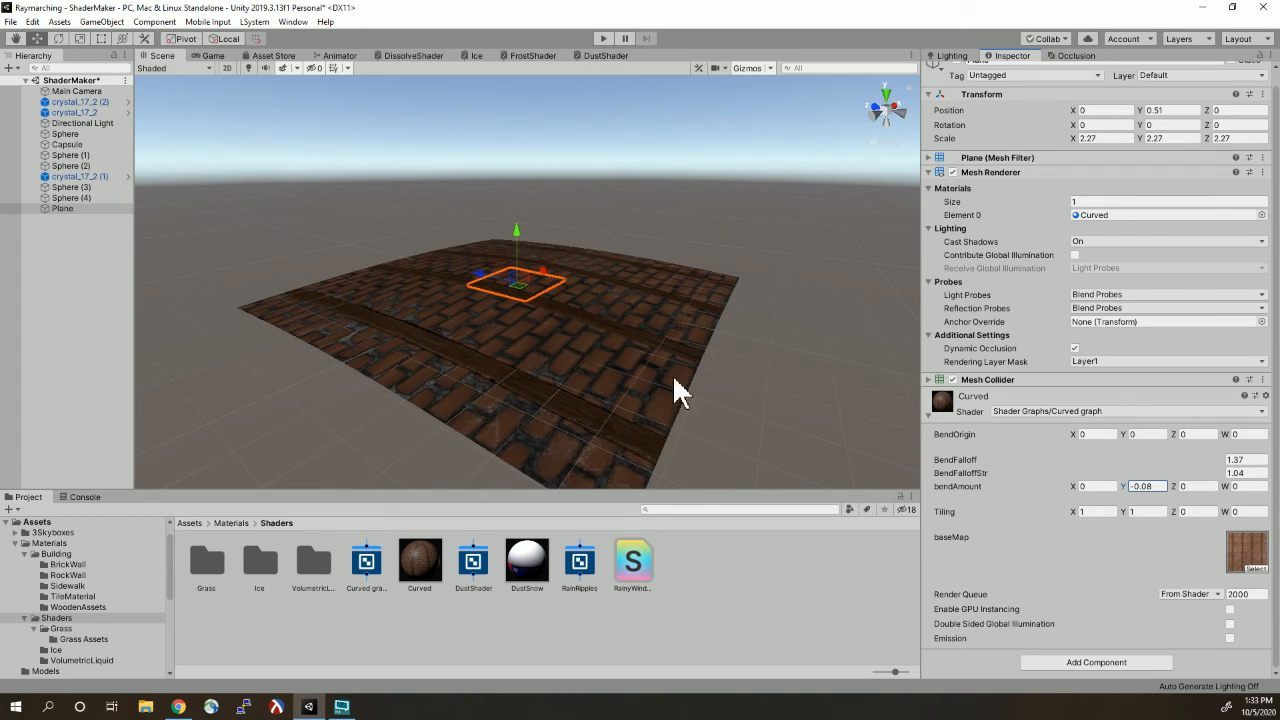
{"action": "left_click_drag", "start_coordinate": [660, 340], "coordinate": [730, 385], "text": "alt"}
{"action": "left_click_drag", "start_coordinate": [1122, 494], "coordinate": [1106, 492]}
{"action": "left_click_drag", "start_coordinate": [723, 346], "coordinate": [580, 270], "text": "alt"}
{"action": "left_click_drag", "start_coordinate": [1122, 489], "coordinate": [1157, 516]}
{"action": "left_click_drag", "start_coordinate": [686, 309], "coordinate": [231, 384], "text": "alt"}
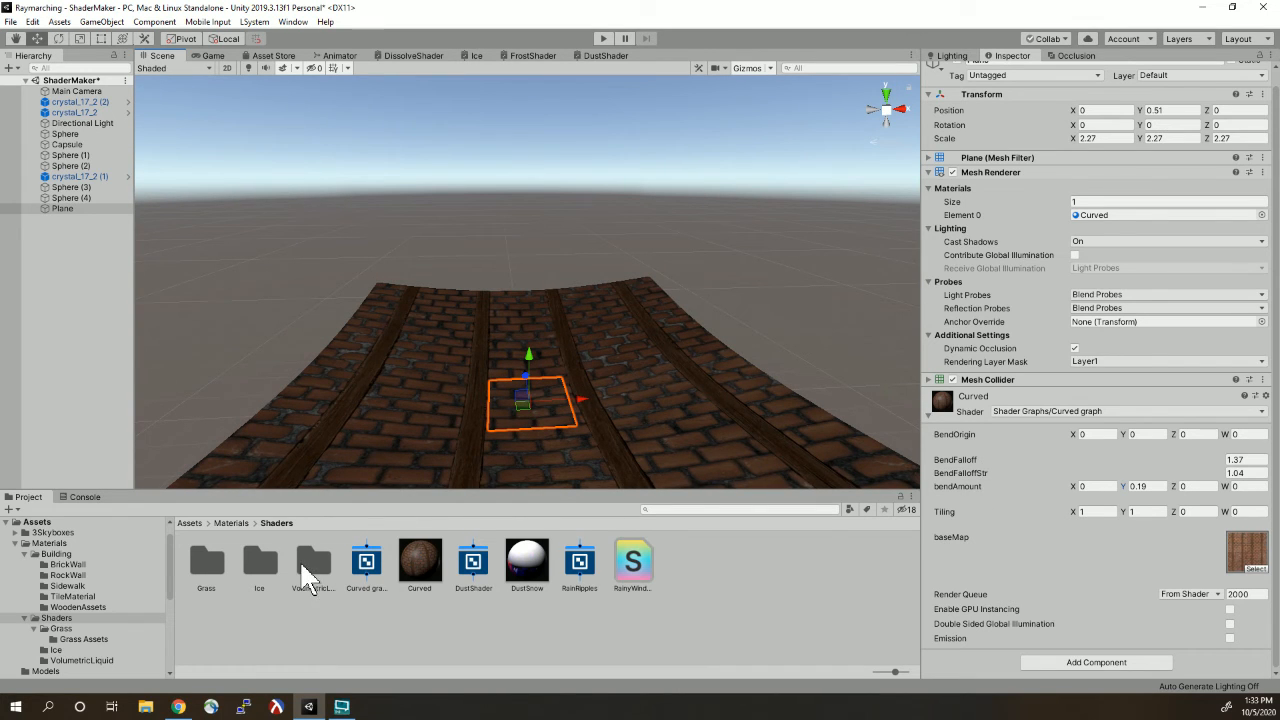
- Reapply the Frost material from the Ice folder to the Plane
{"action": "double_click", "coordinate": [260, 567]}
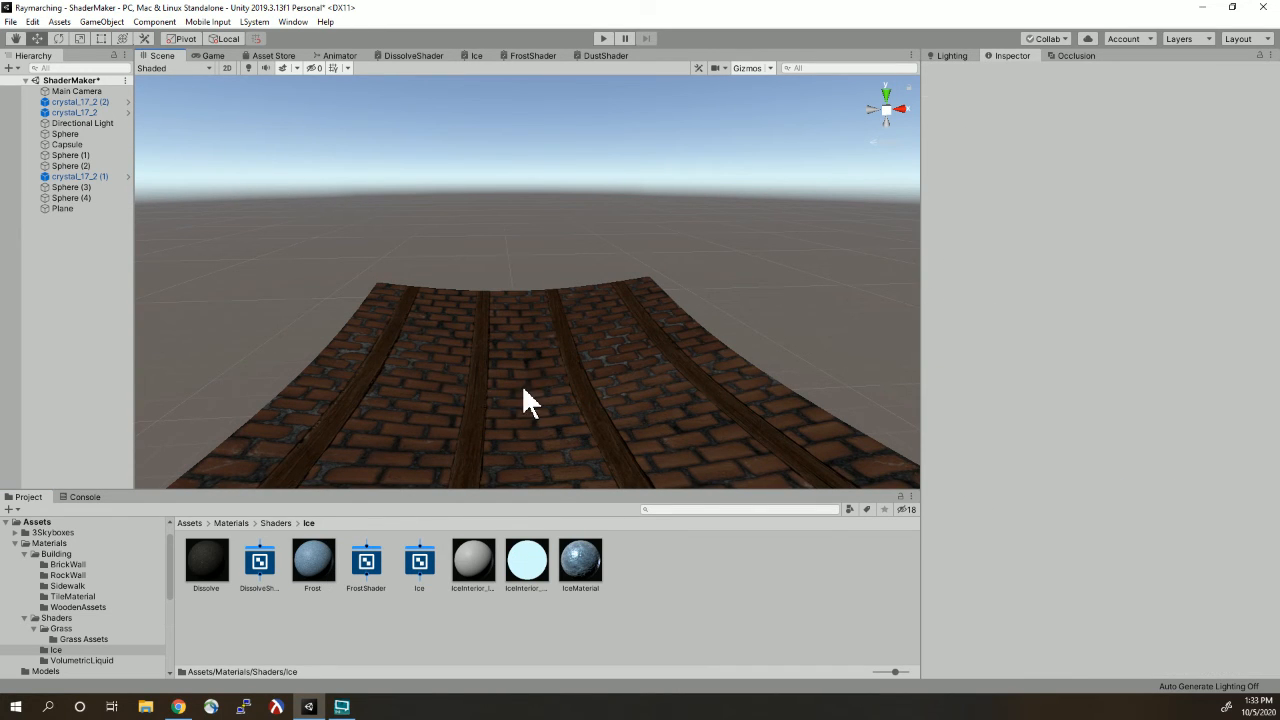
{"action": "left_click", "coordinate": [531, 400]}
{"action": "left_click_drag", "start_coordinate": [313, 560], "coordinate": [1092, 232]}
{"action": "left_click", "coordinate": [602, 312]}
- Focus on the liquid Capsule, bring all the shader demo objects back into view and clear the selection
{"action": "double_click", "coordinate": [46, 144]}
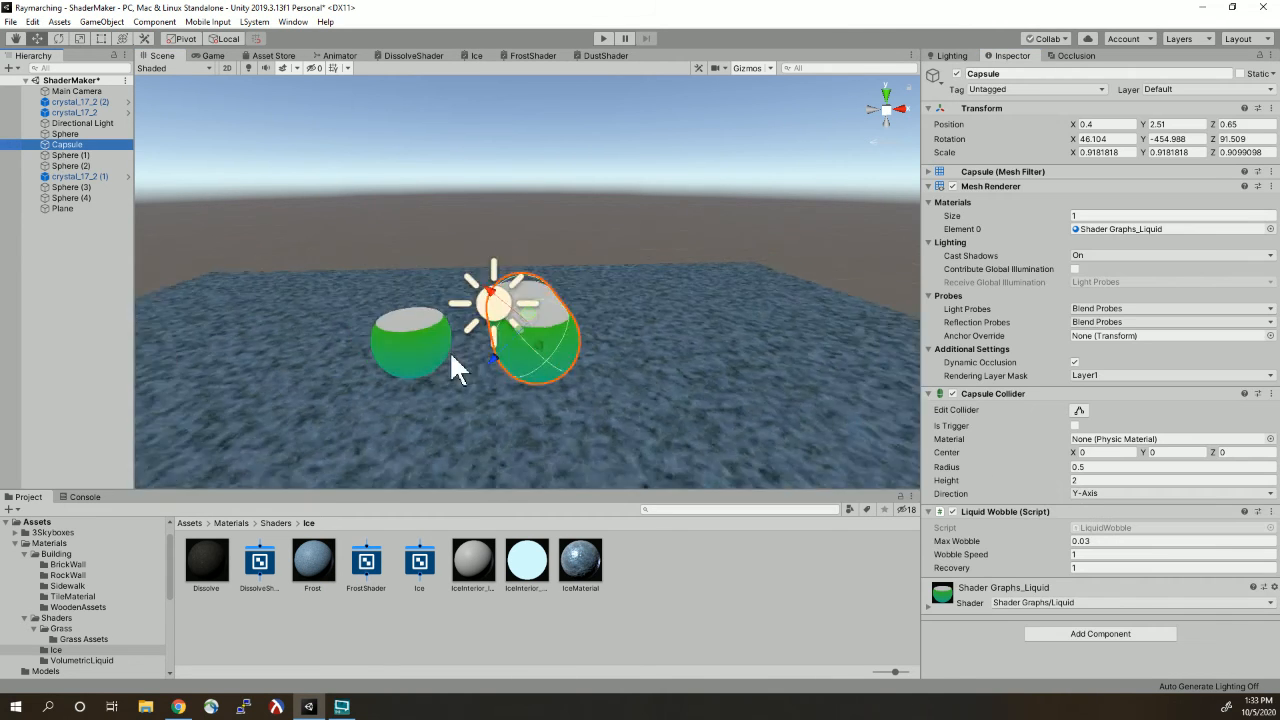
{"action": "scroll", "coordinate": [538, 308], "scroll_direction": "down", "scroll_amount": 4}
{"action": "scroll", "coordinate": [615, 355], "scroll_direction": "down", "scroll_amount": 5}
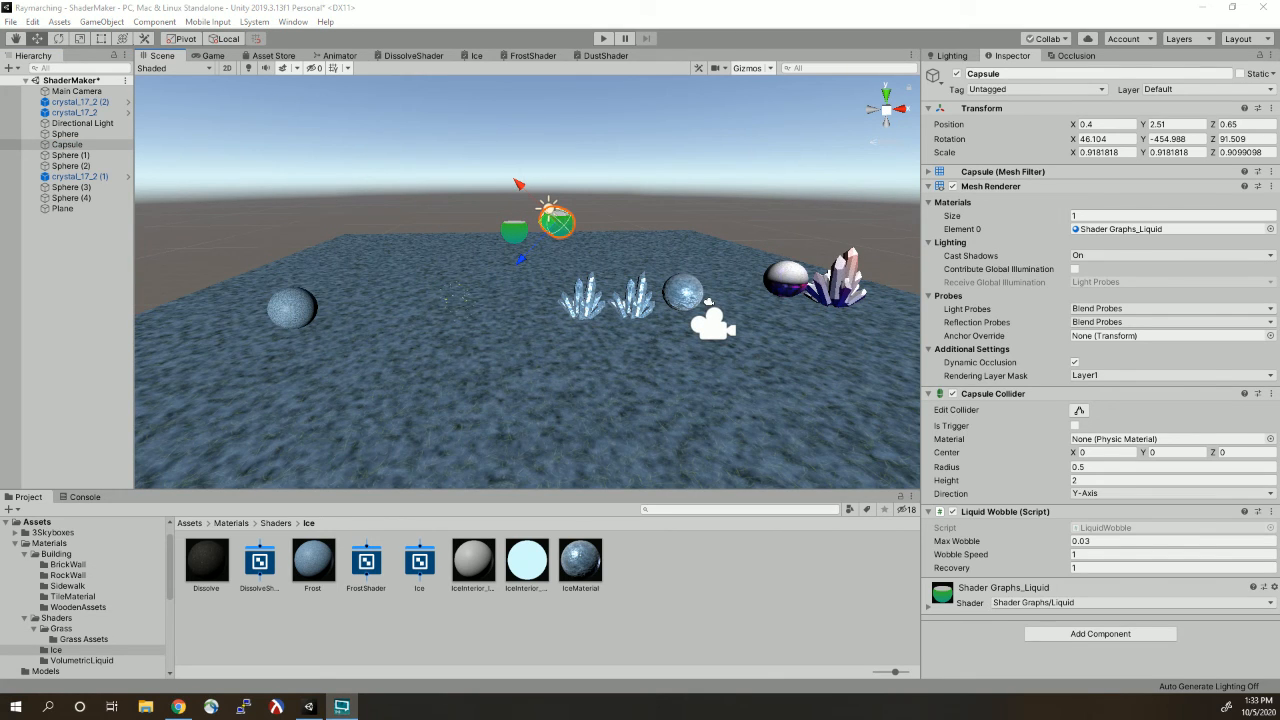
{"action": "left_click", "coordinate": [654, 194]}
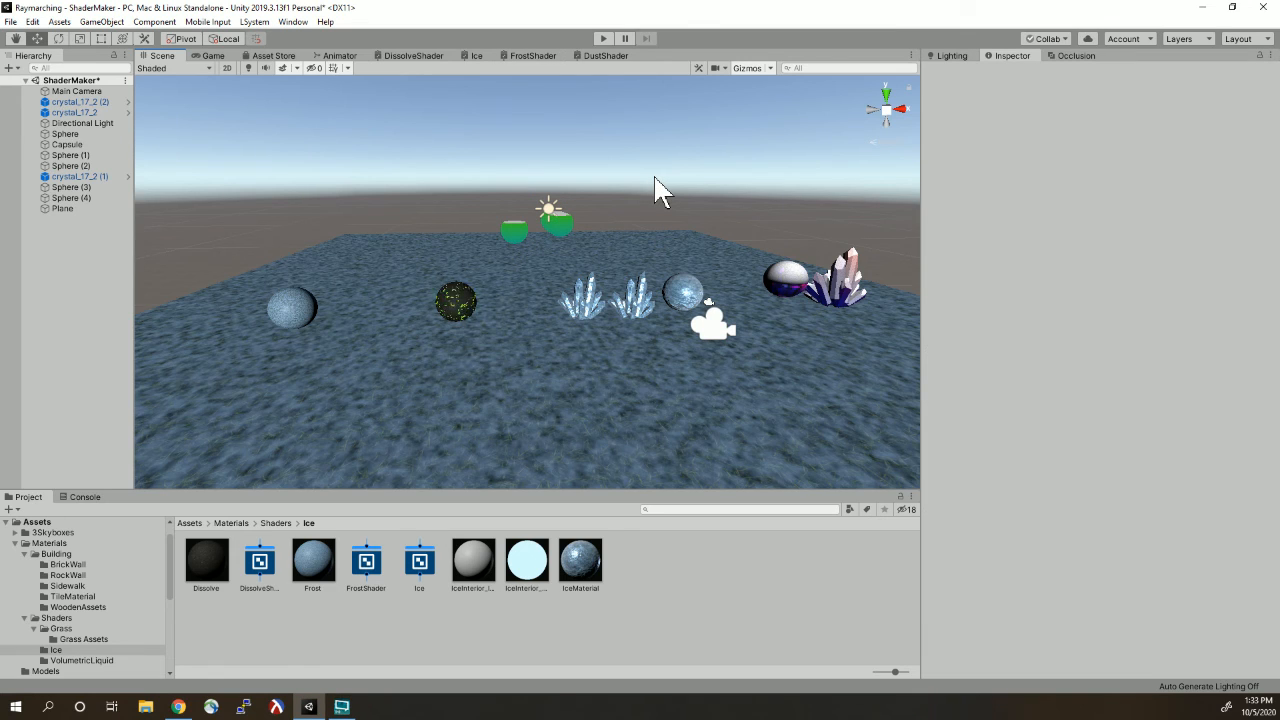